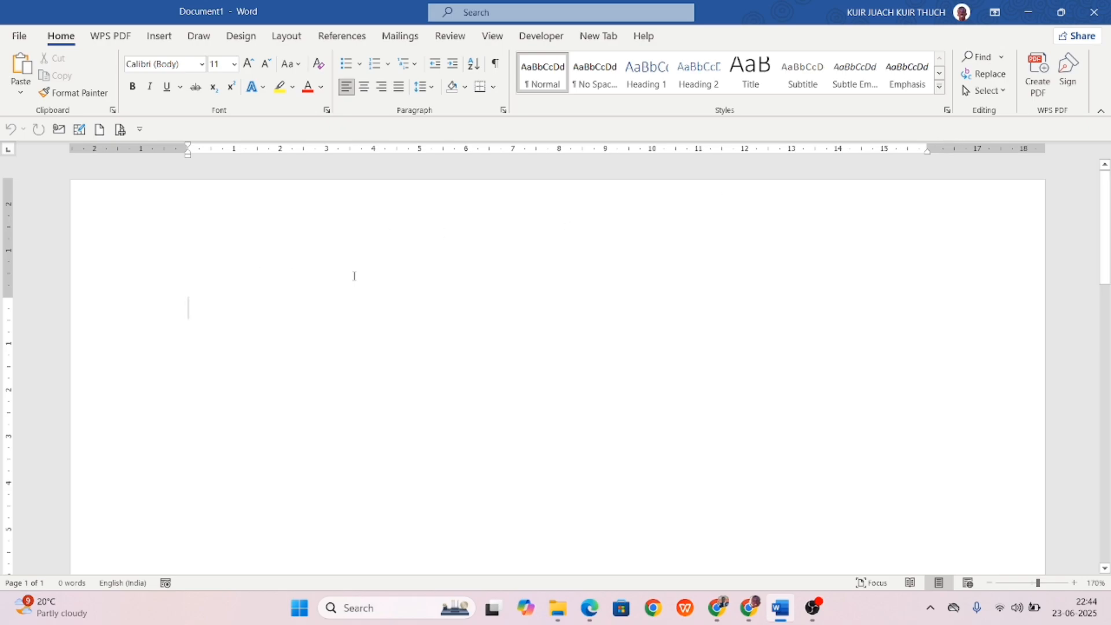
Type the formula =rand(3,4) at the top of the blank document.
{"action": "type", "text": "="}
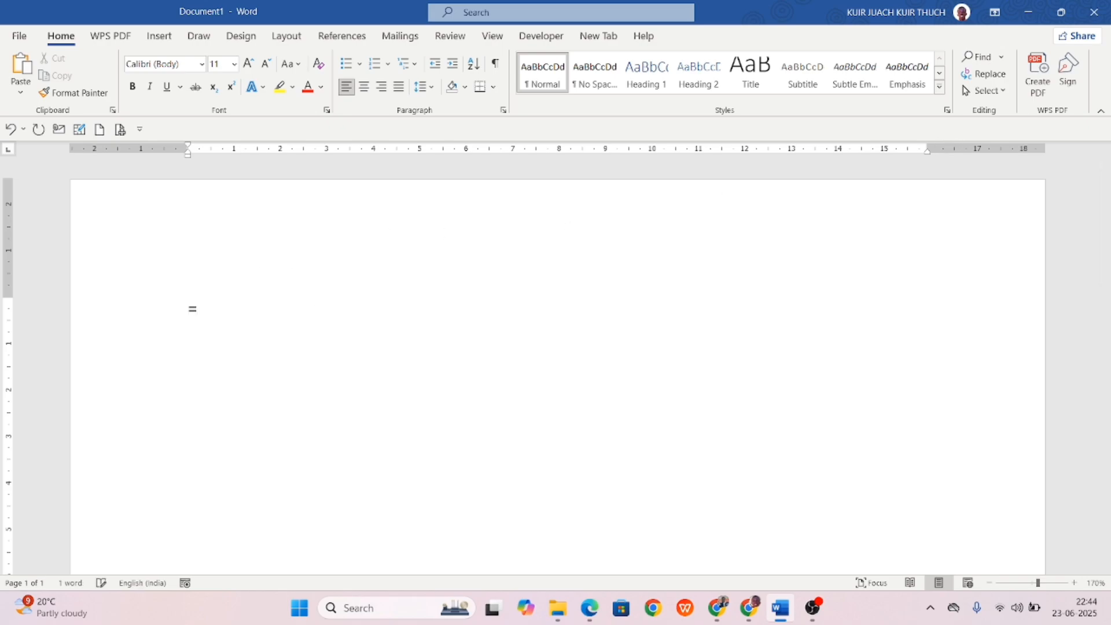
{"action": "type", "text": "rand(3,4)"}
Run =rand(3,4) to produce three sample paragraphs (193 words) and scroll through them.
{"action": "key", "text": "Return"}
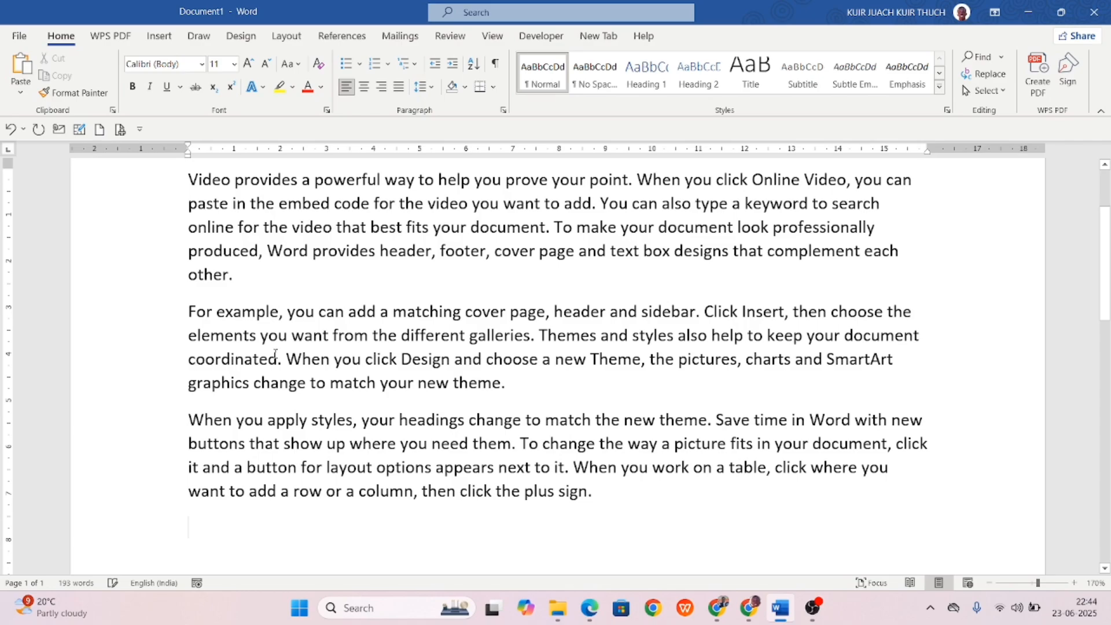
{"action": "scroll", "coordinate": [276, 354], "scroll_direction": "up", "scroll_amount": 2}
{"action": "scroll", "coordinate": [275, 354], "scroll_direction": "down", "scroll_amount": 1}
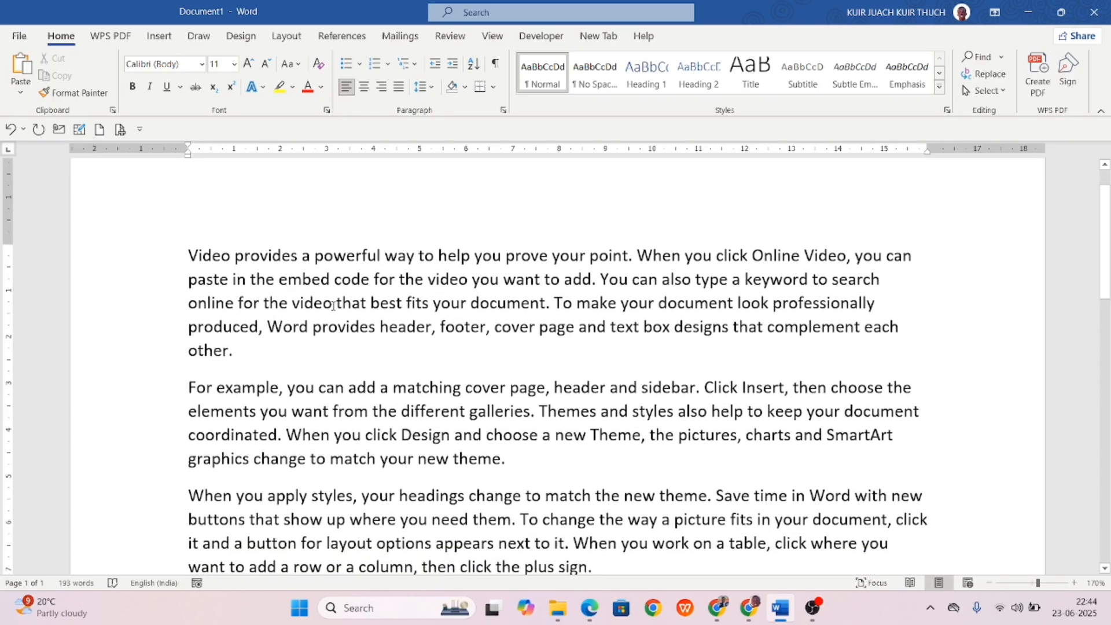
{"action": "scroll", "coordinate": [322, 314], "scroll_direction": "down", "scroll_amount": 4, "text": "ctrl"}
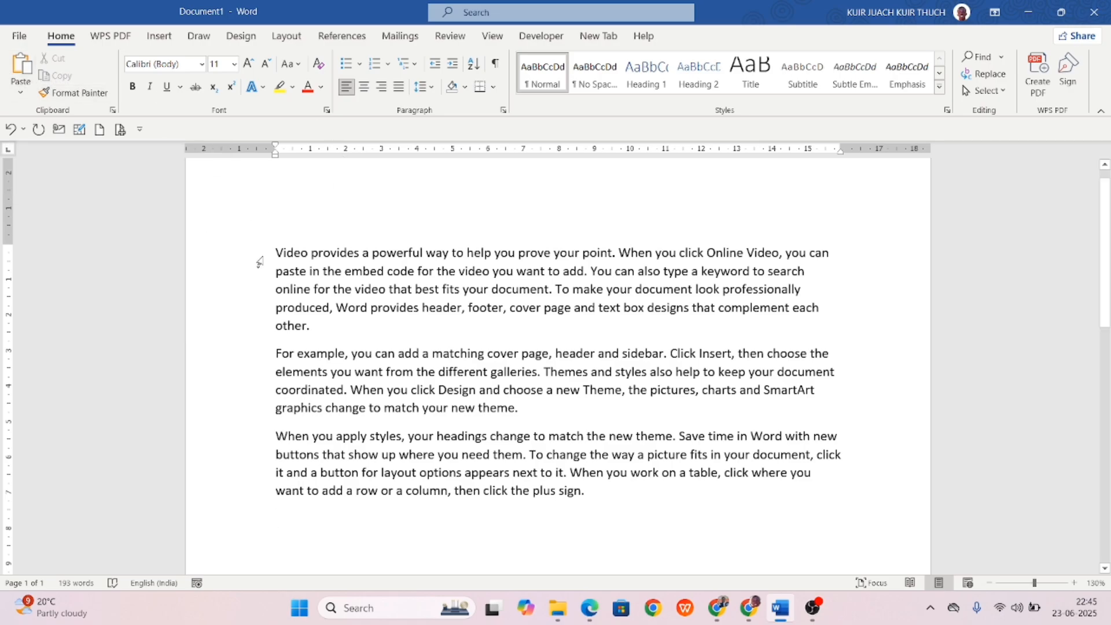
Cut the first paragraph's opening sentence and add a blank line after the last paragraph.
{"action": "left_click_drag", "start_coordinate": [278, 252], "coordinate": [617, 261]}
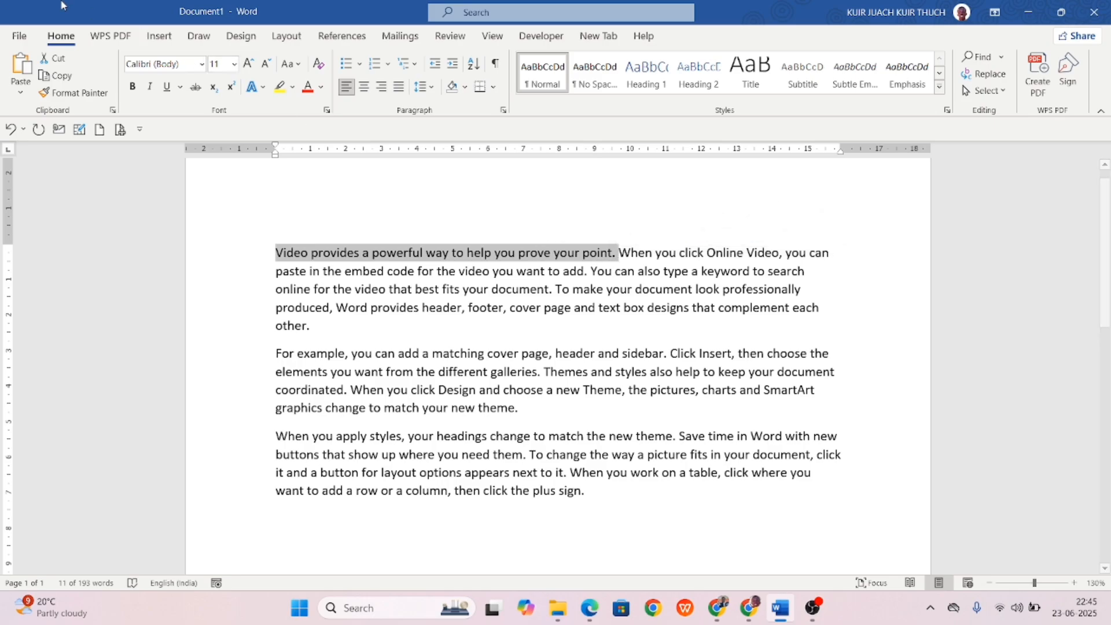
{"action": "left_click", "coordinate": [48, 58]}
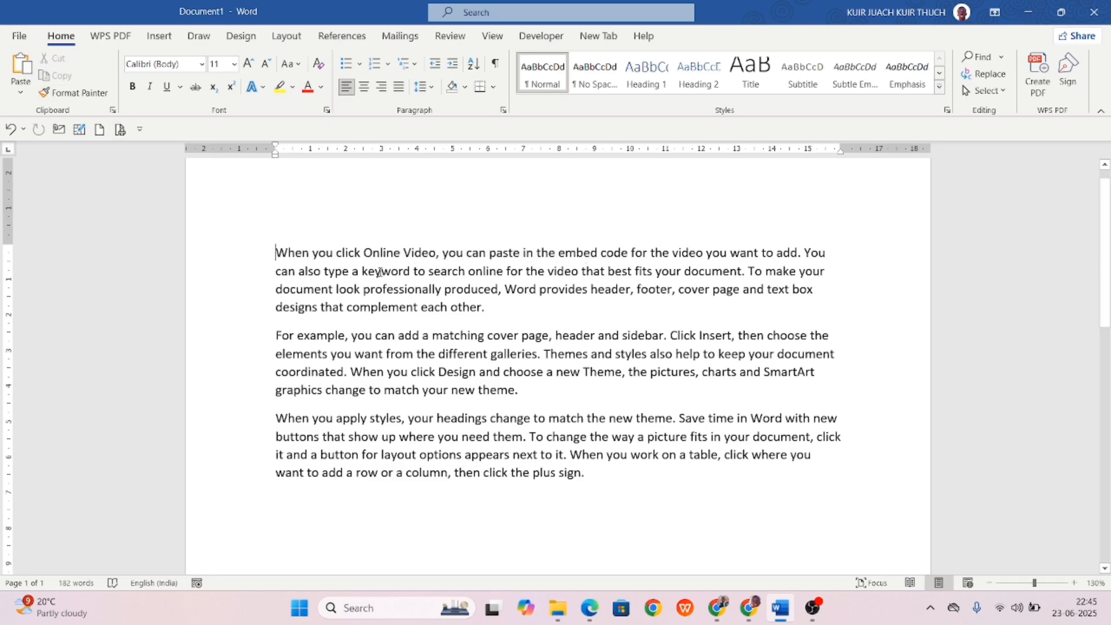
{"action": "left_click", "coordinate": [608, 478]}
{"action": "key", "text": "Return"}
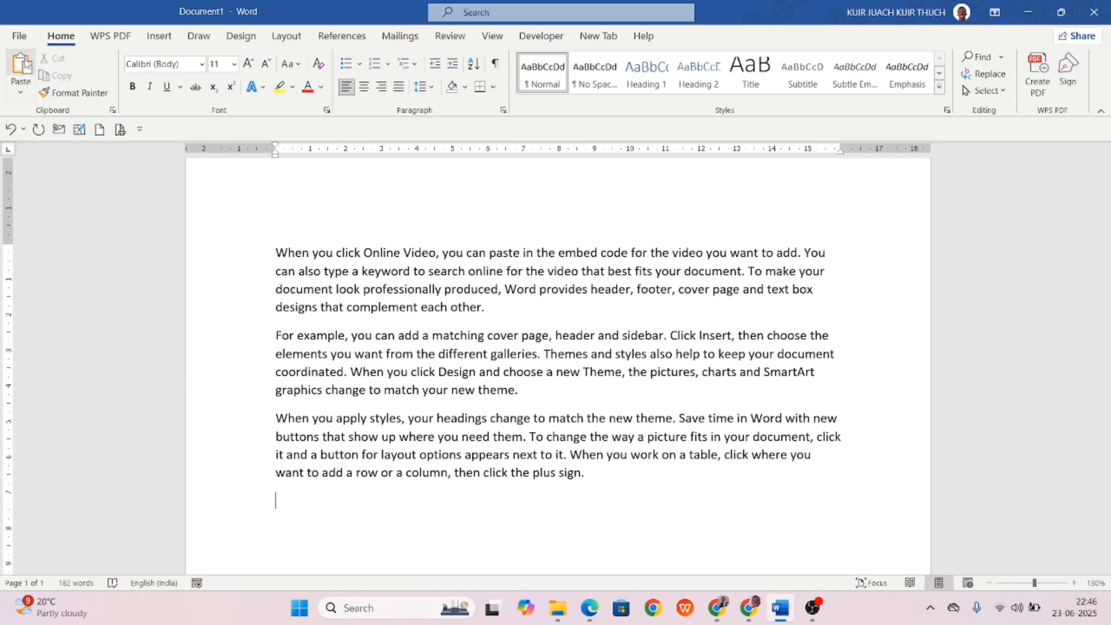
Paste the cut sentence on the new line, then copy the first paragraph to the document end.
{"action": "left_click", "coordinate": [26, 81]}
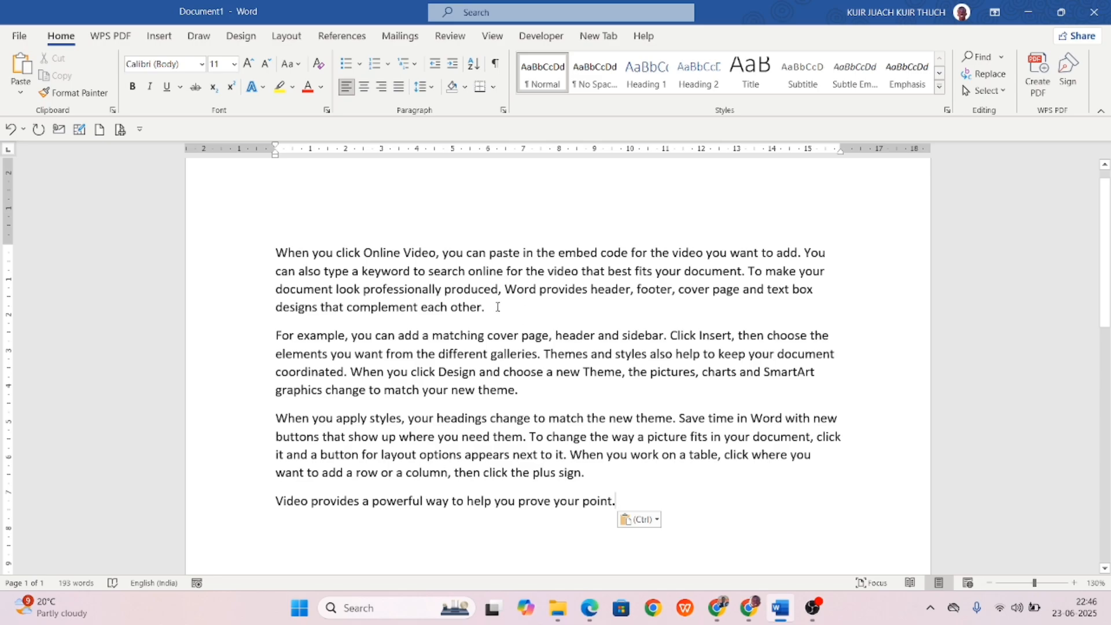
{"action": "left_click_drag", "start_coordinate": [477, 306], "coordinate": [246, 255]}
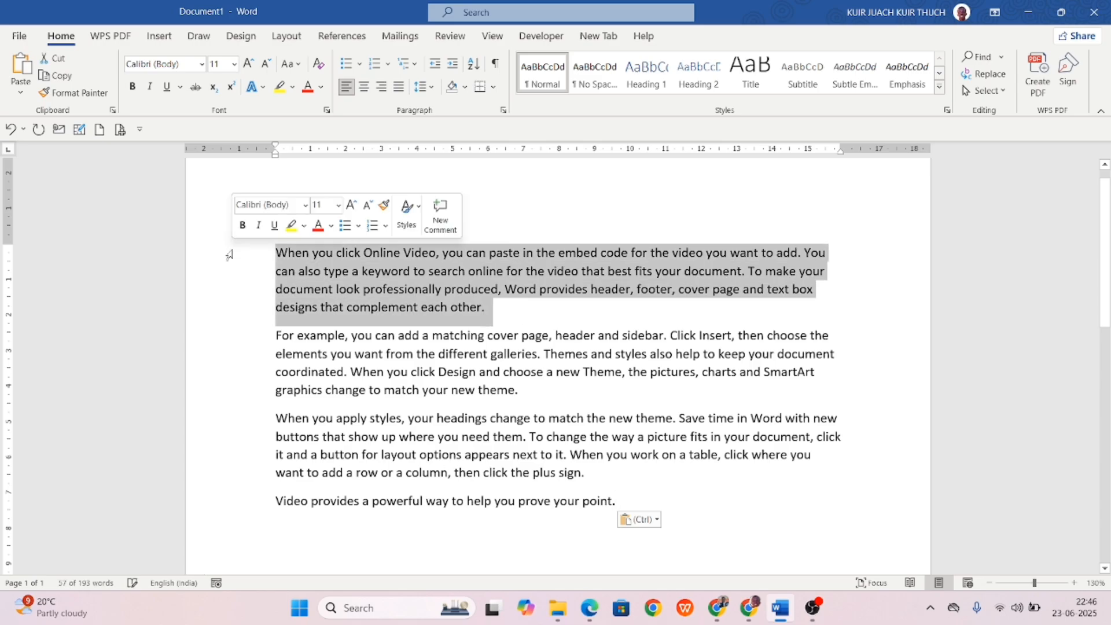
{"action": "left_click", "coordinate": [61, 76]}
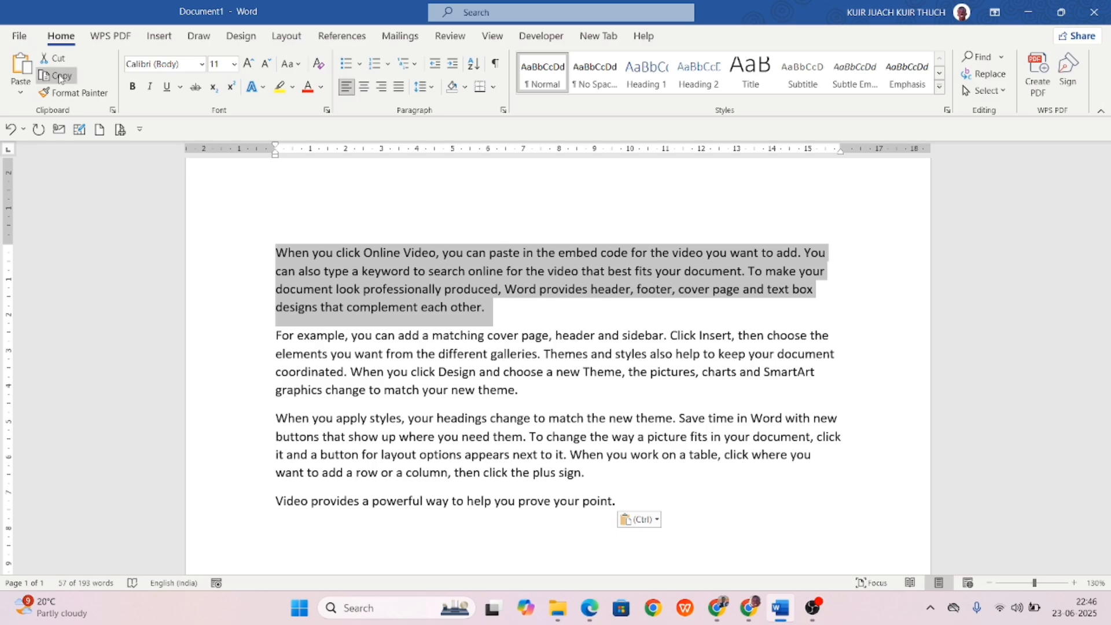
{"action": "scroll", "coordinate": [354, 370], "scroll_direction": "down", "scroll_amount": 2}
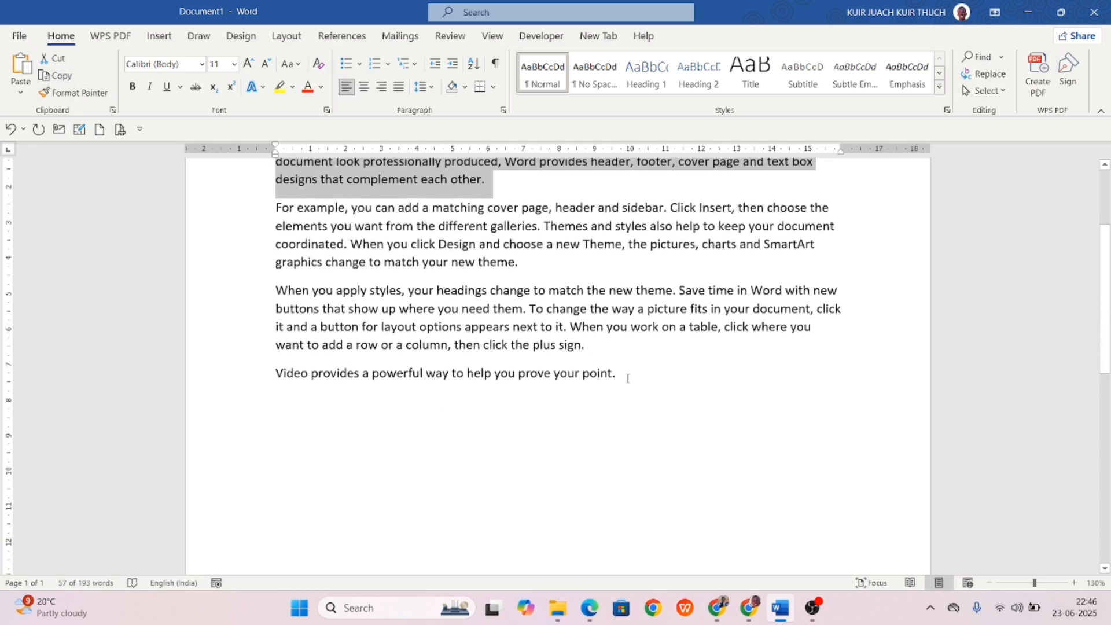
{"action": "key", "text": "ctrl+End"}
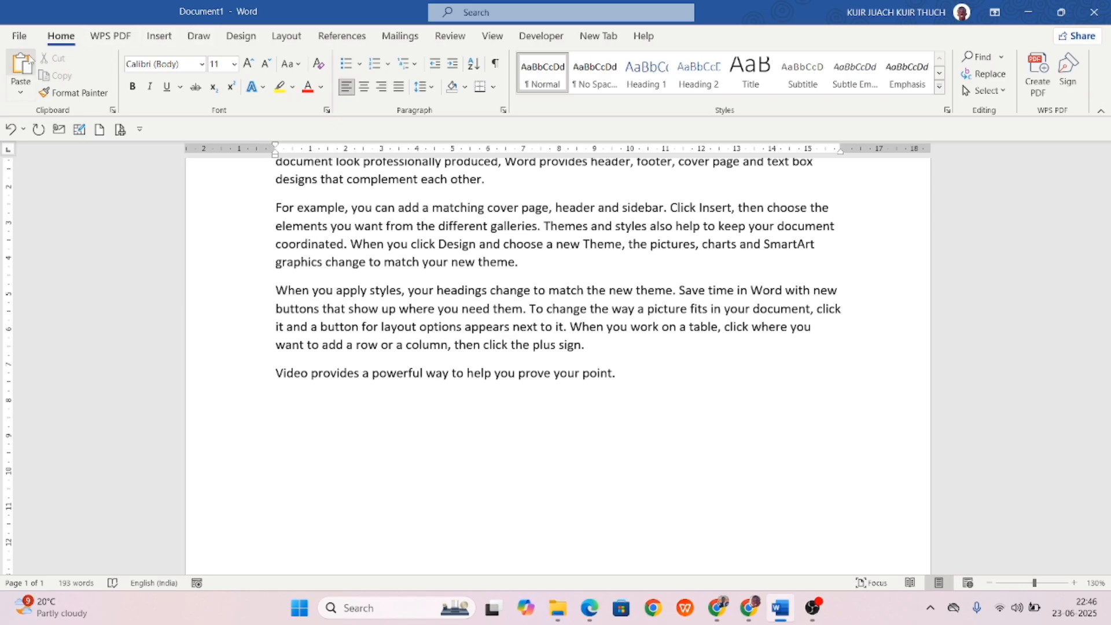
{"action": "left_click", "coordinate": [23, 64]}
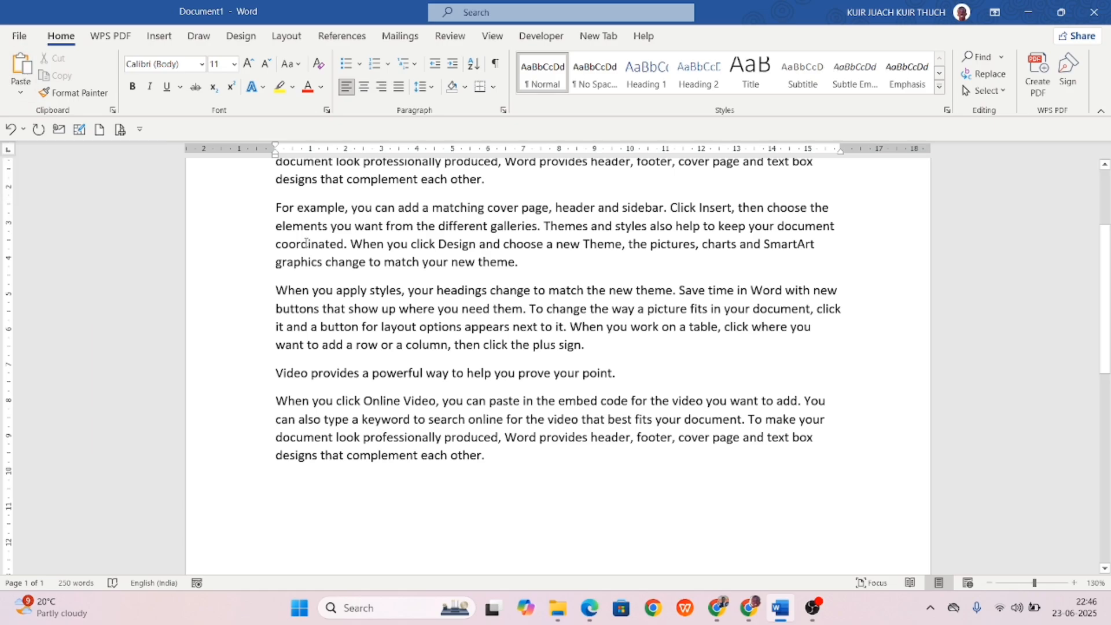
Select and deselect the first paragraph and its phrase 'When you click Online Video'.
{"action": "scroll", "coordinate": [306, 243], "scroll_direction": "up", "scroll_amount": 3}
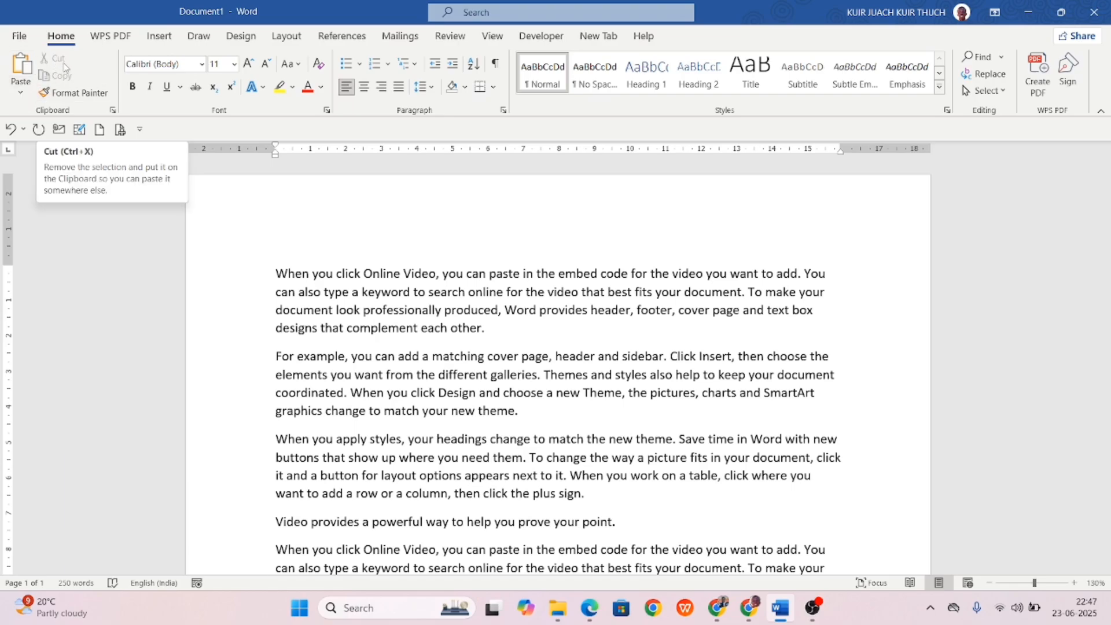
{"action": "left_click_drag", "start_coordinate": [299, 276], "coordinate": [460, 324]}
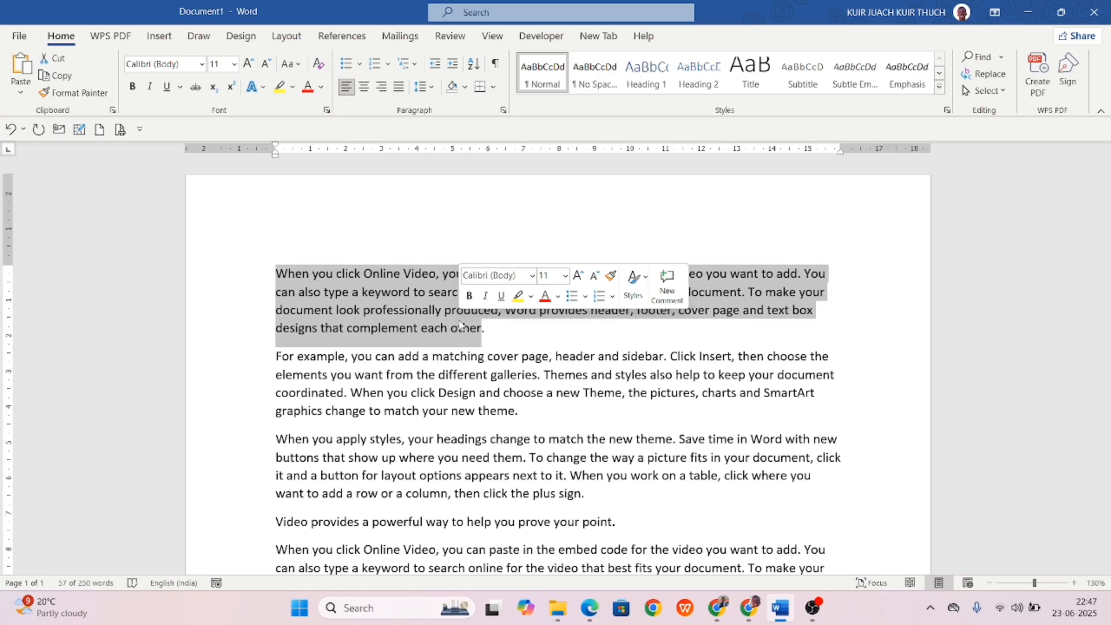
{"action": "left_click", "coordinate": [517, 339]}
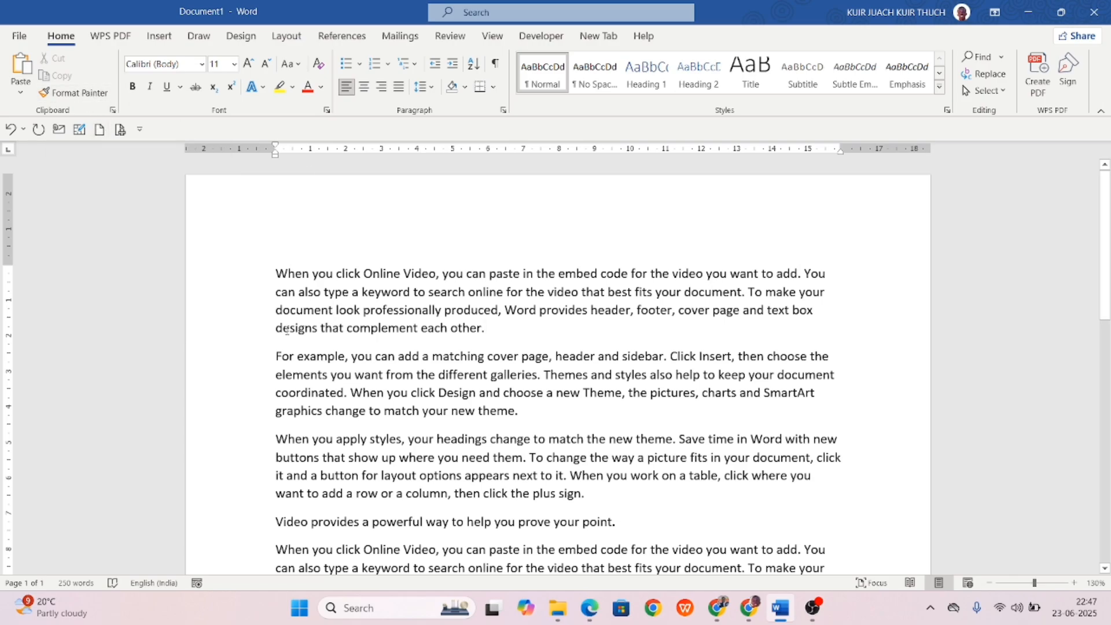
{"action": "left_click", "coordinate": [276, 272]}
{"action": "left_click_drag", "start_coordinate": [338, 266], "coordinate": [419, 273]}
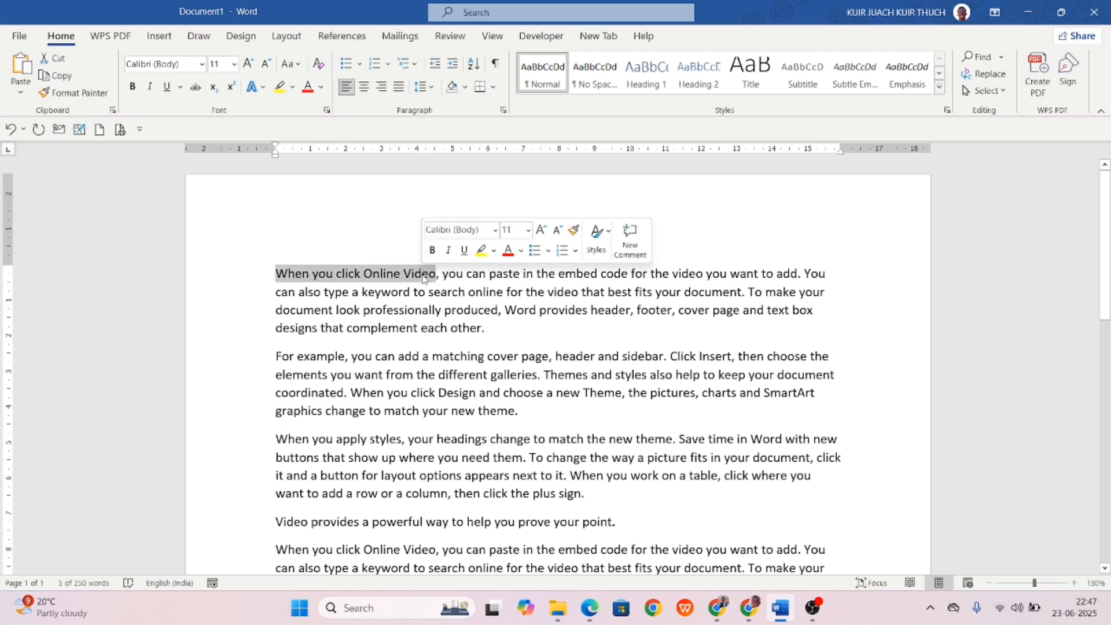
{"action": "left_click", "coordinate": [324, 252]}
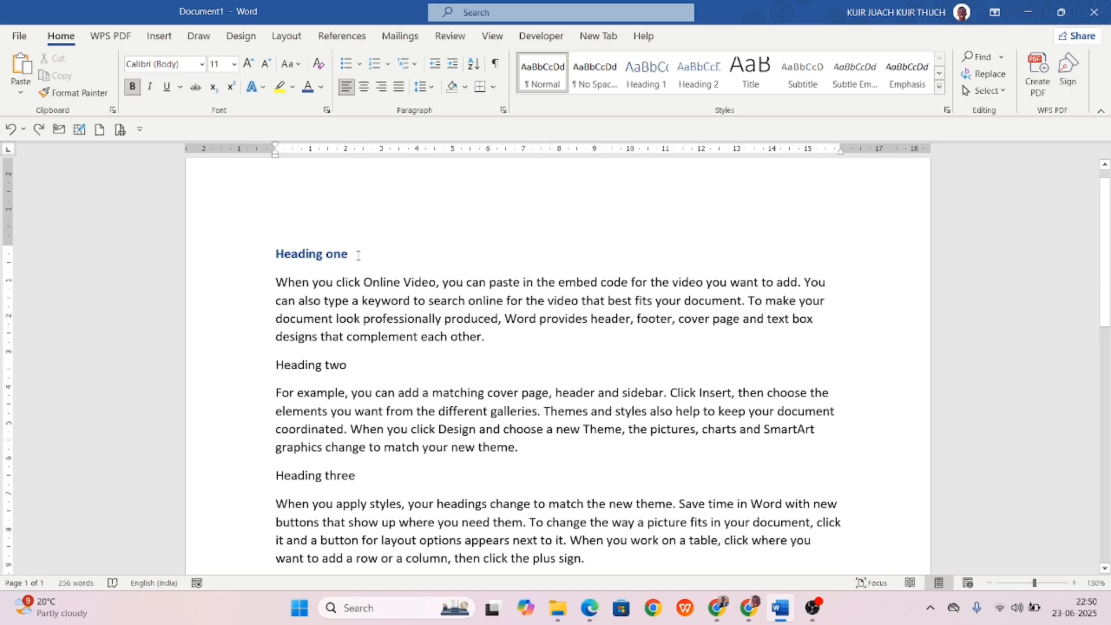
Copy Heading one's bold blue formatting onto Heading two with Format Painter.
{"action": "left_click_drag", "start_coordinate": [358, 255], "coordinate": [261, 257]}
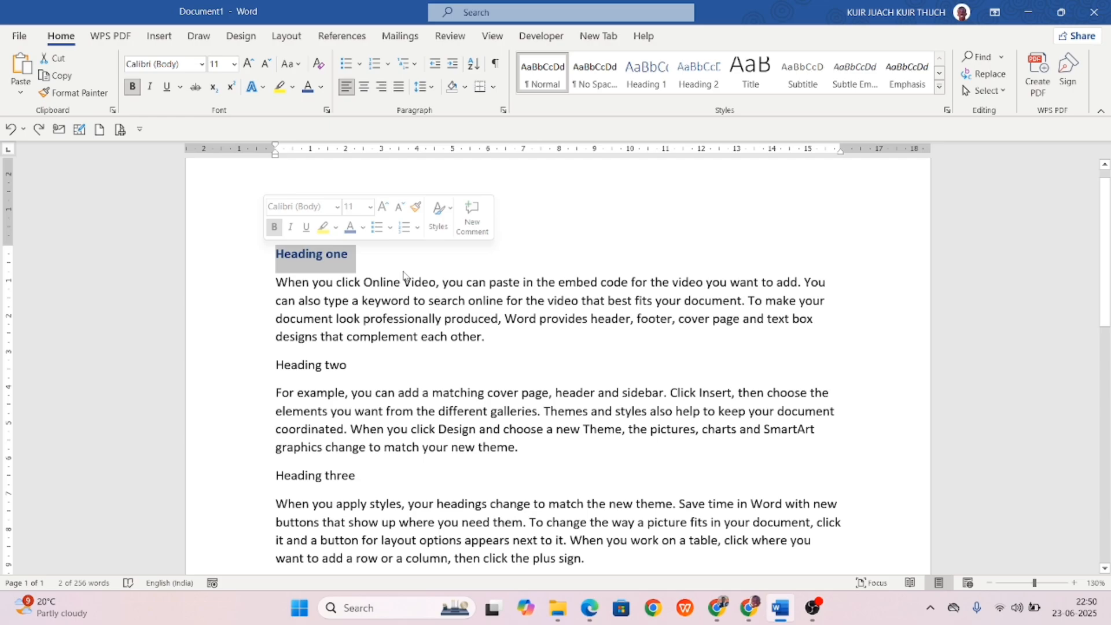
{"action": "left_click", "coordinate": [84, 94]}
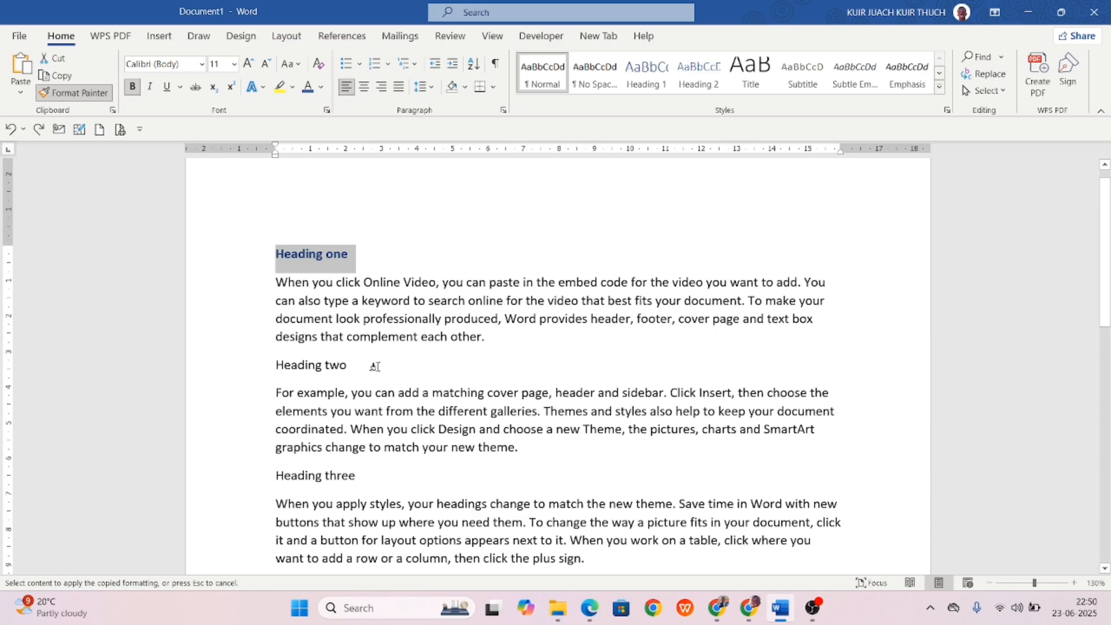
{"action": "left_click_drag", "start_coordinate": [359, 361], "coordinate": [276, 365]}
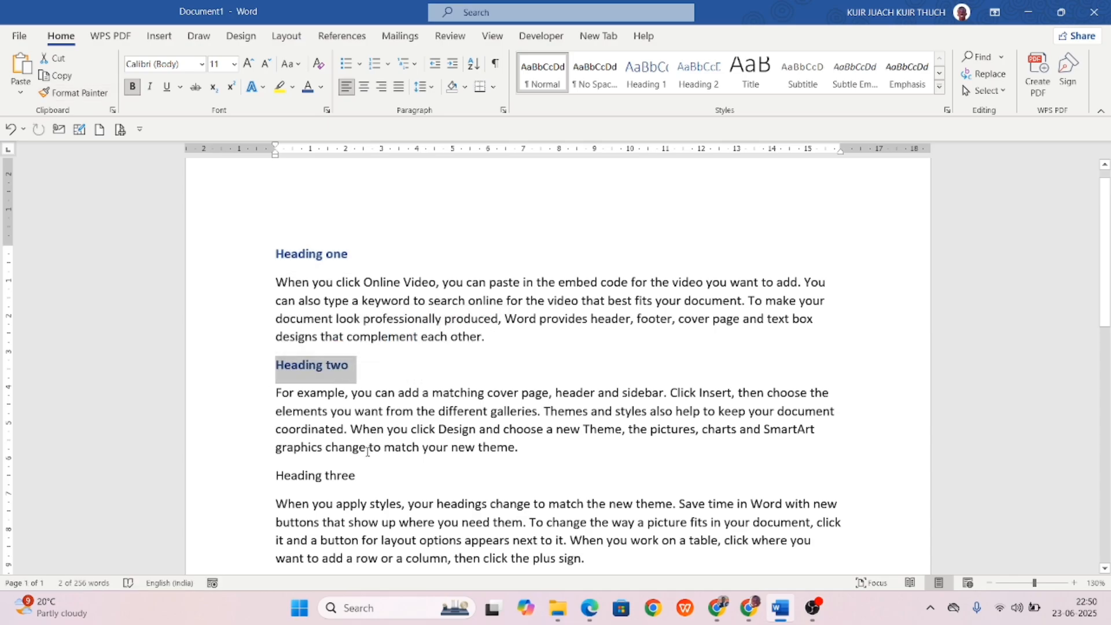
{"action": "left_click", "coordinate": [377, 370]}
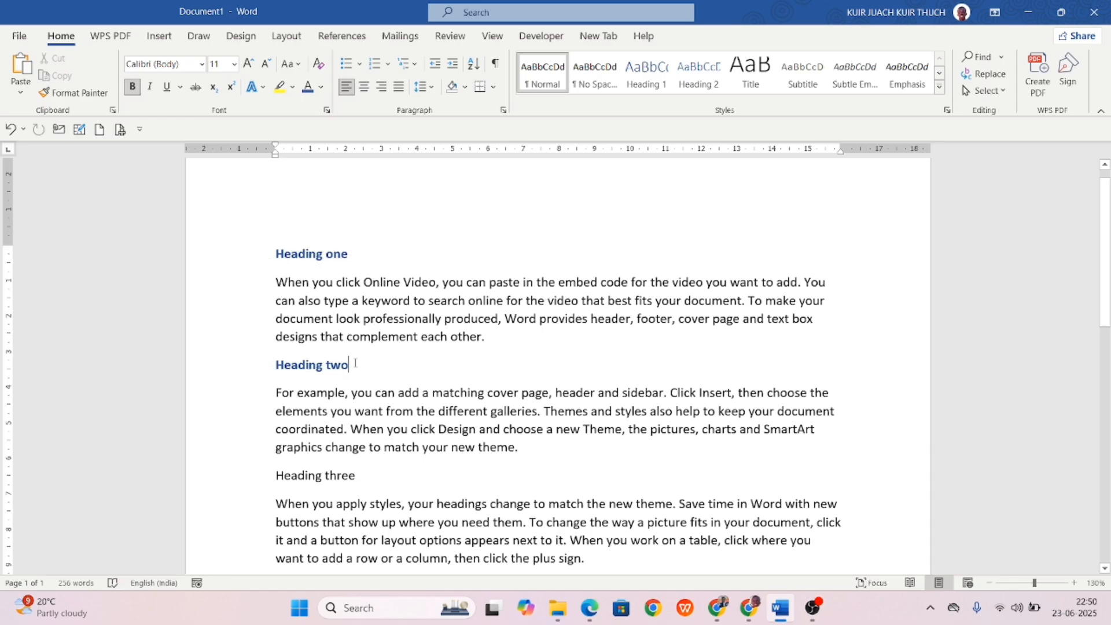
Apply the heading formatting to Heading three and three body phrases, including 'choose a new Theme, the'.
{"action": "triple_click", "coordinate": [324, 366]}
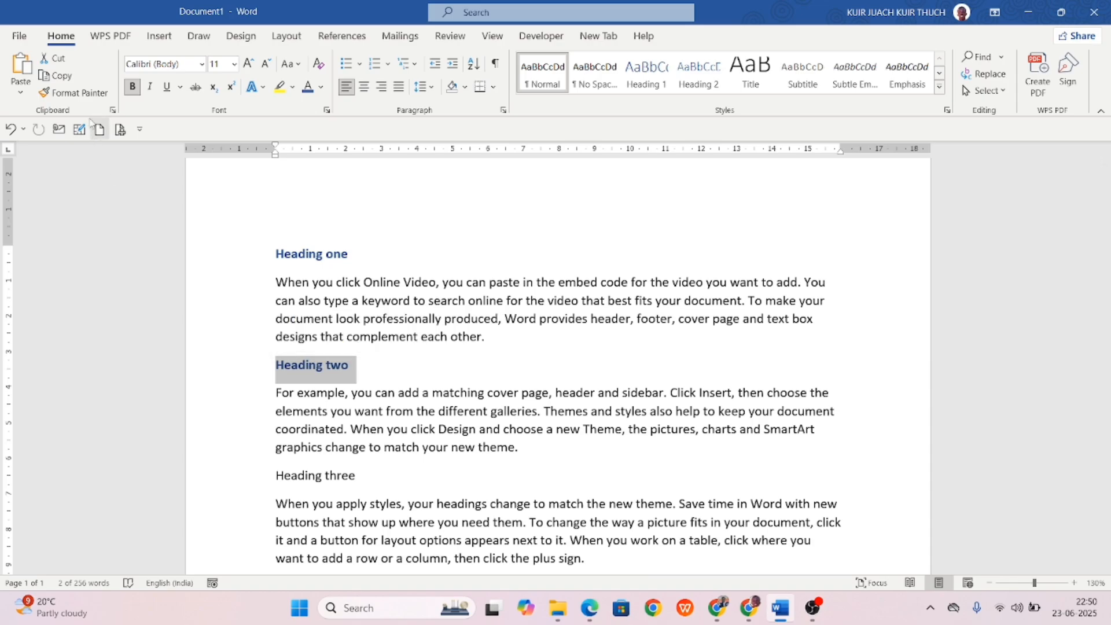
{"action": "left_click", "coordinate": [71, 90]}
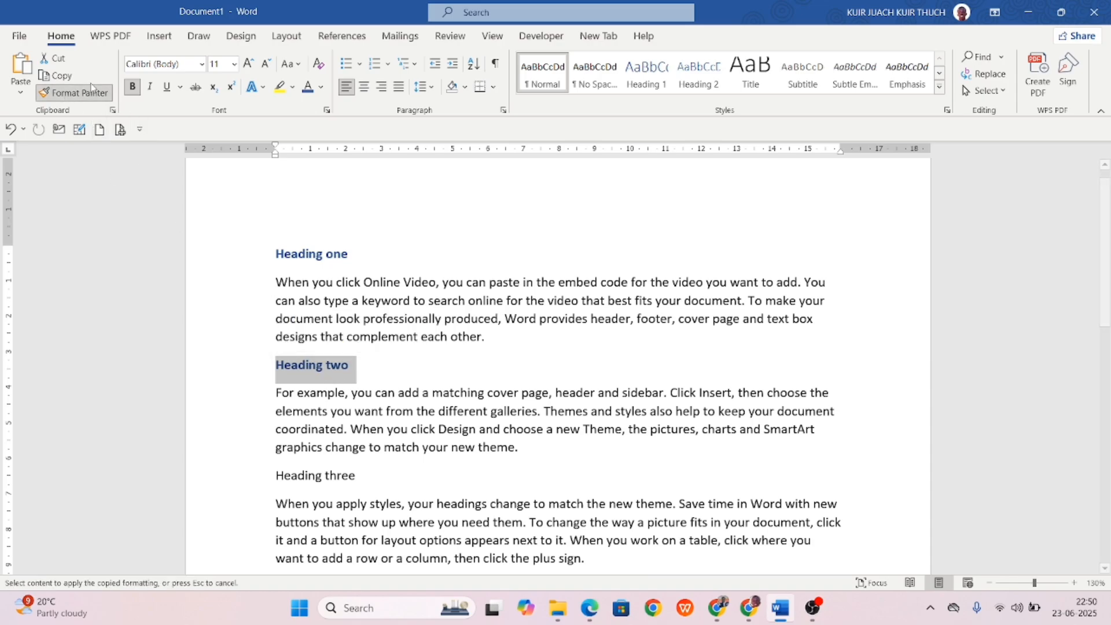
{"action": "double_click", "coordinate": [80, 92]}
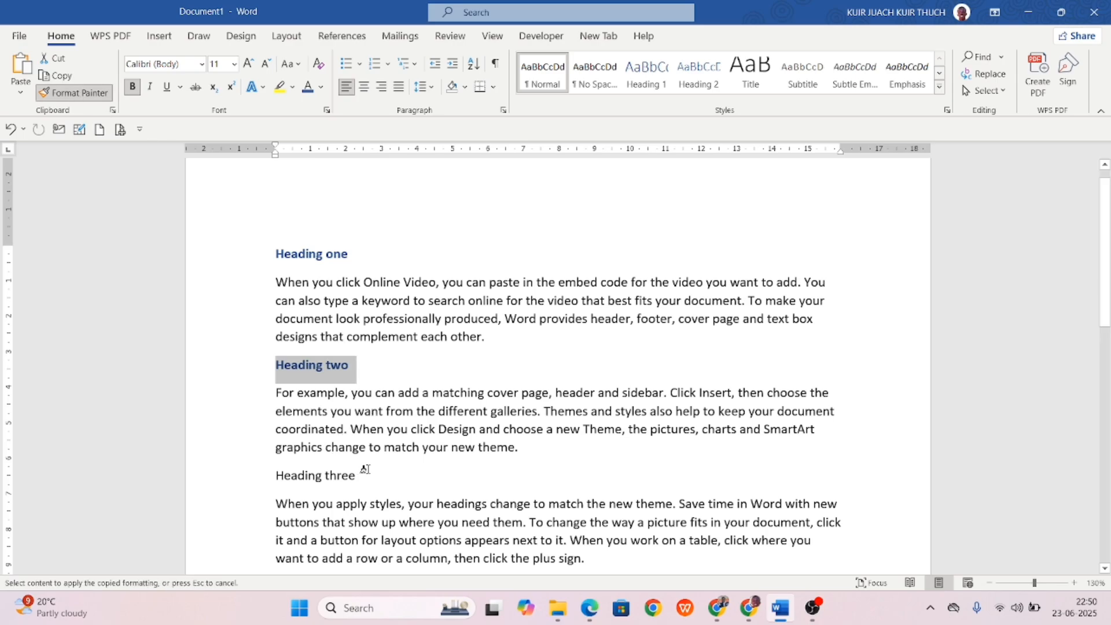
{"action": "left_click_drag", "start_coordinate": [365, 468], "coordinate": [276, 471]}
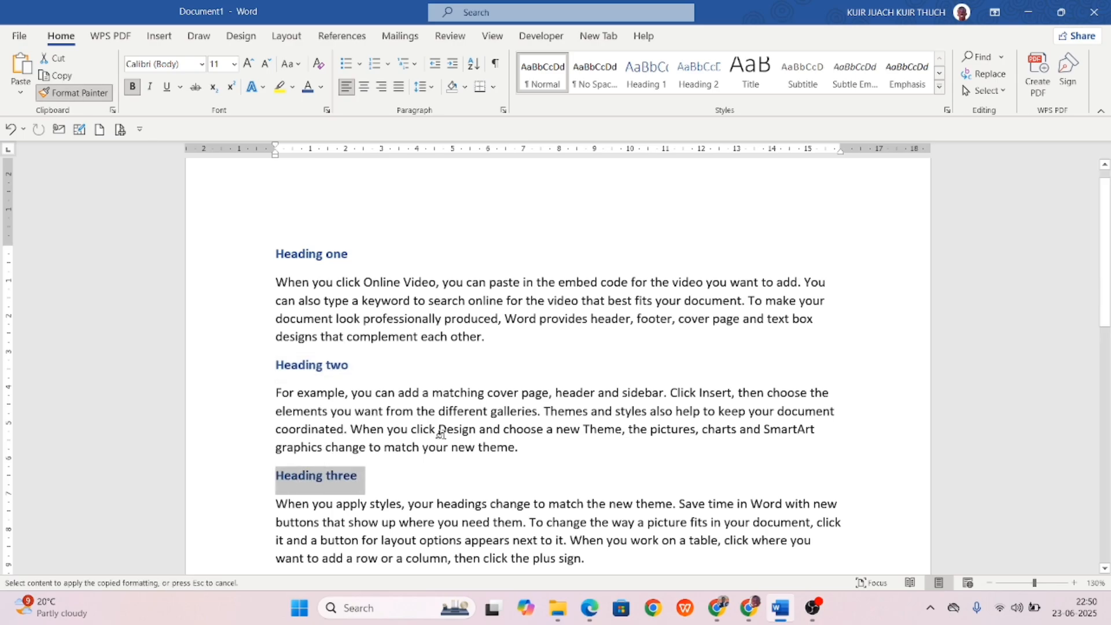
{"action": "left_click_drag", "start_coordinate": [503, 429], "coordinate": [651, 429]}
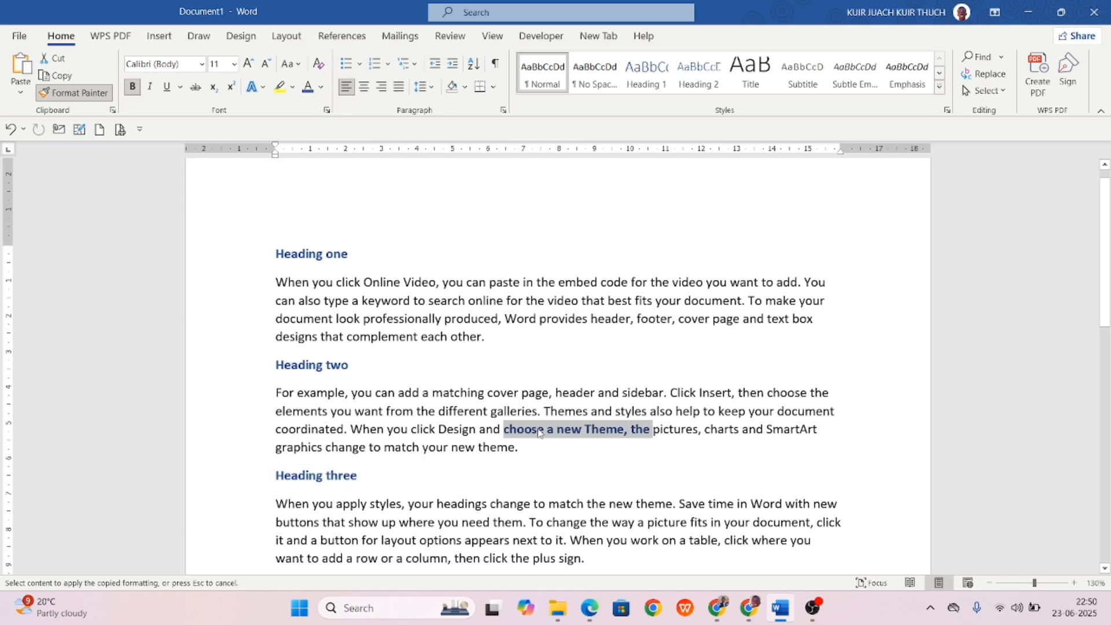
{"action": "left_click_drag", "start_coordinate": [697, 302], "coordinate": [573, 319]}
{"action": "mouse_move", "coordinate": [612, 280]}
{"action": "left_mouse_down"}
{"action": "mouse_move", "coordinate": [473, 275]}
{"action": "mouse_move", "coordinate": [516, 240]}
{"action": "left_mouse_up"}
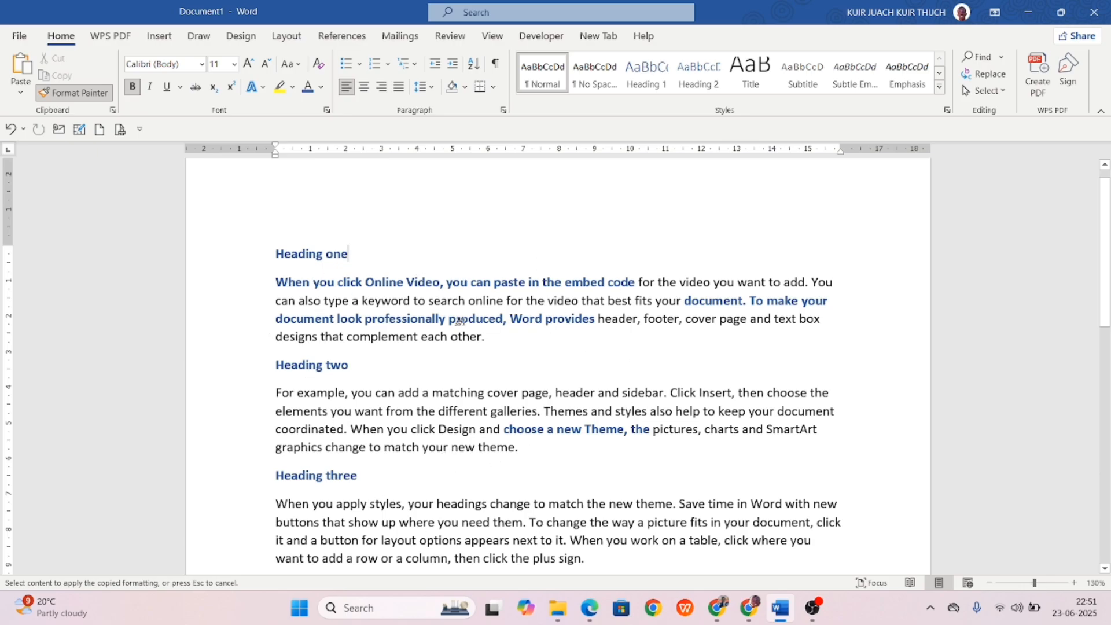
{"action": "left_click", "coordinate": [43, 93]}
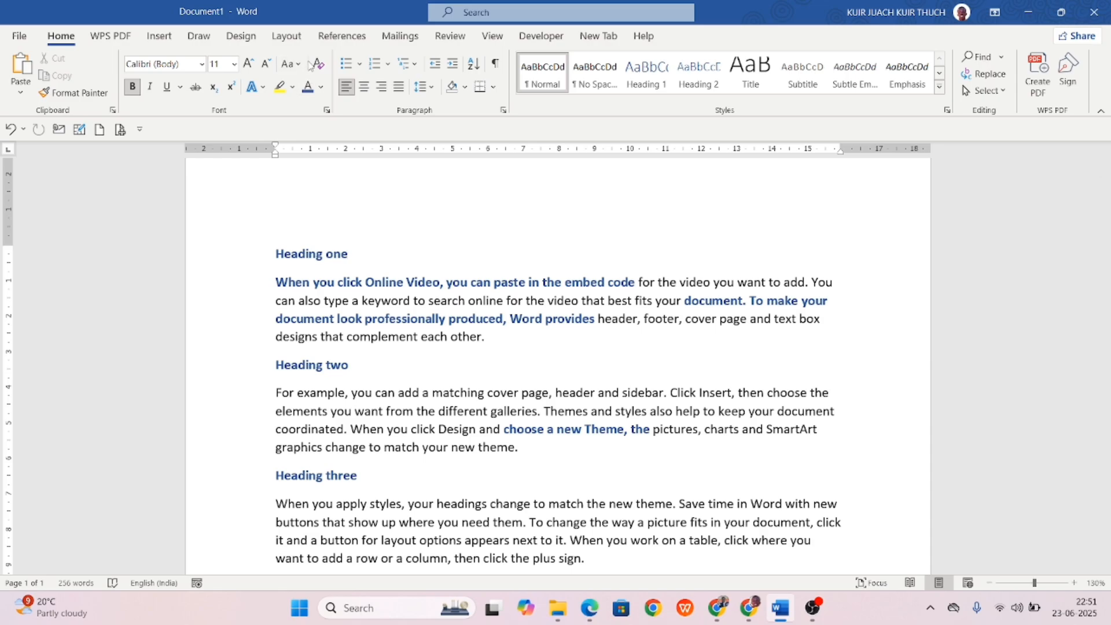
{"action": "key", "text": "ctrl+a"}
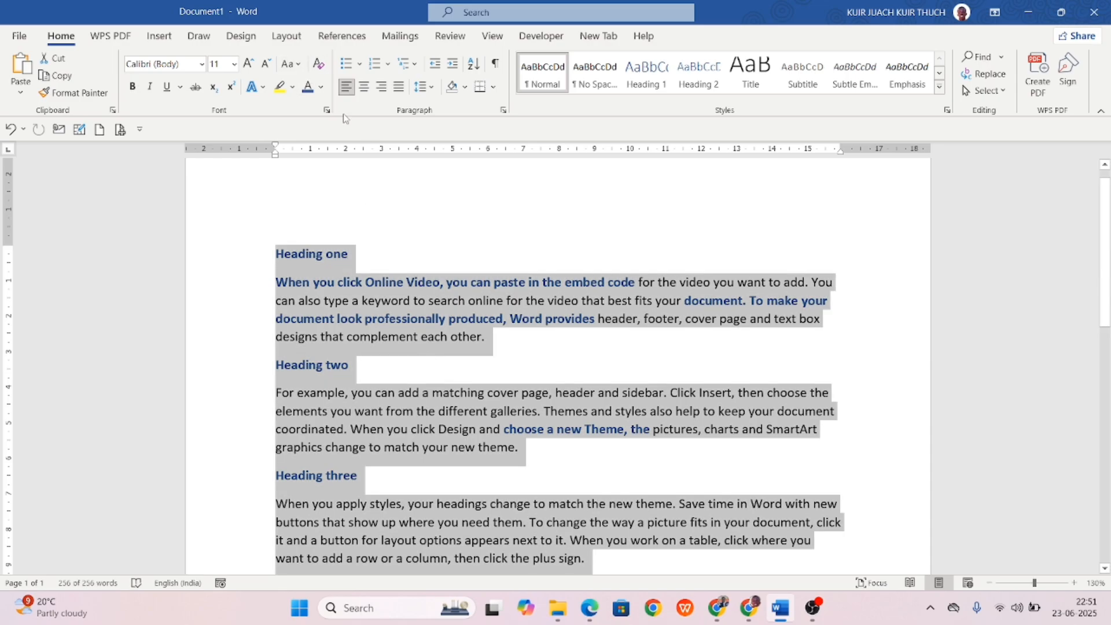
{"action": "left_click", "coordinate": [318, 65]}
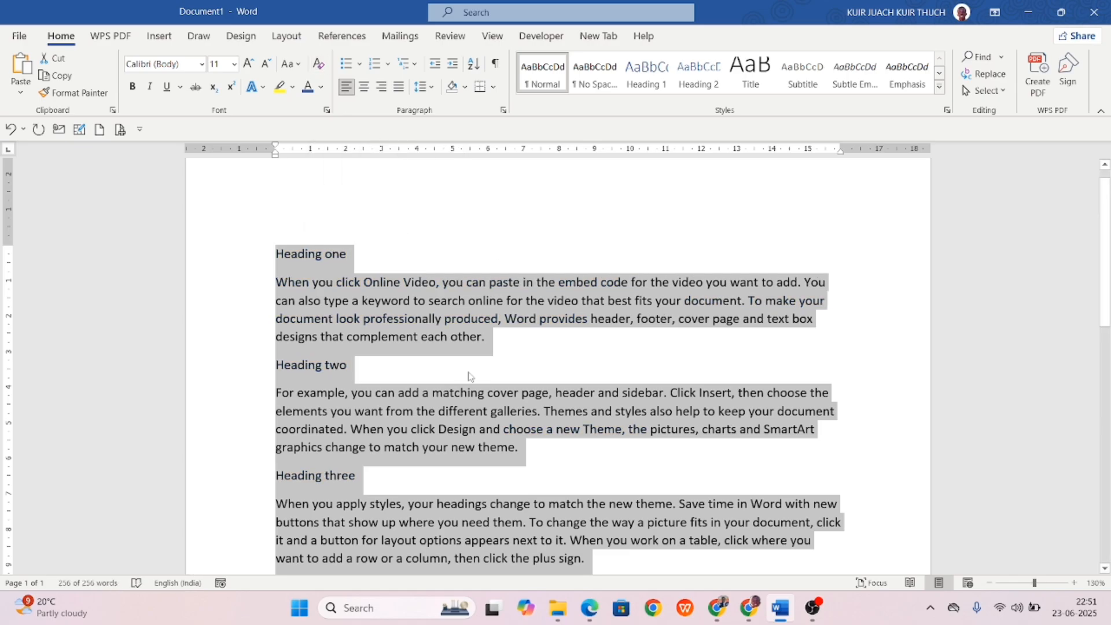
{"action": "left_click", "coordinate": [445, 387]}
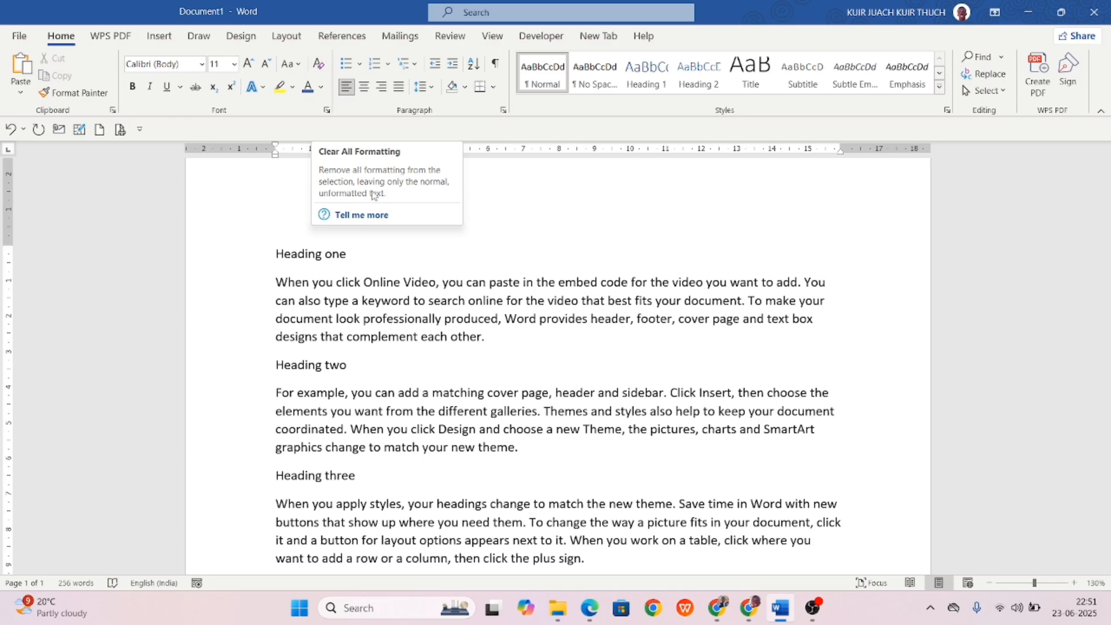
Try lowercase and UPPERCASE on 'Heading one', then settle on Capitalise Each Word.
{"action": "left_click_drag", "start_coordinate": [367, 249], "coordinate": [257, 241]}
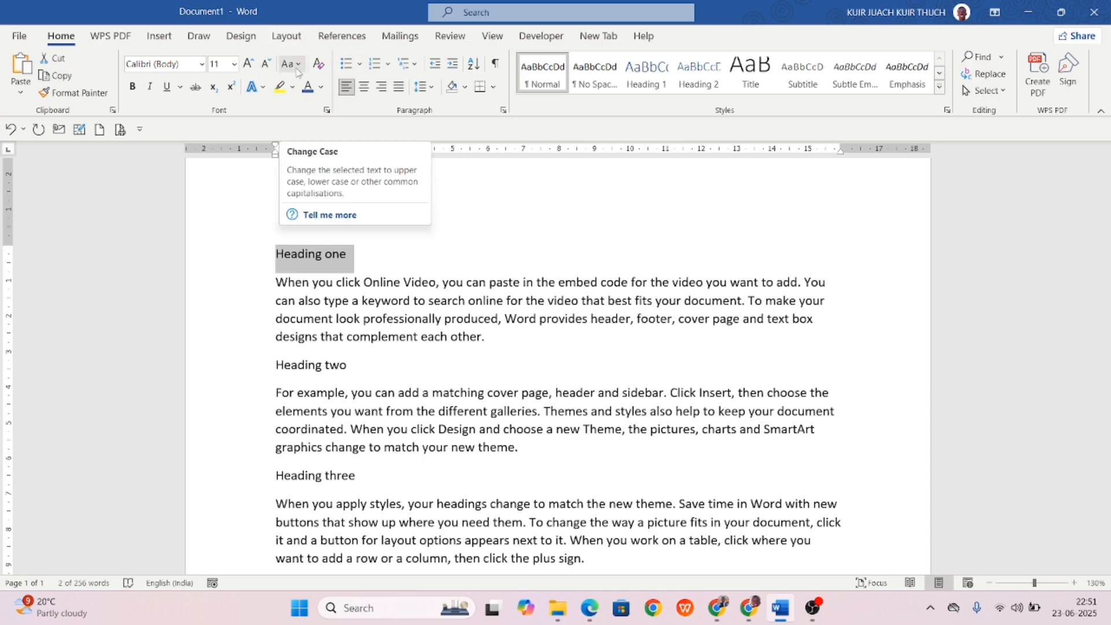
{"action": "left_click", "coordinate": [299, 65]}
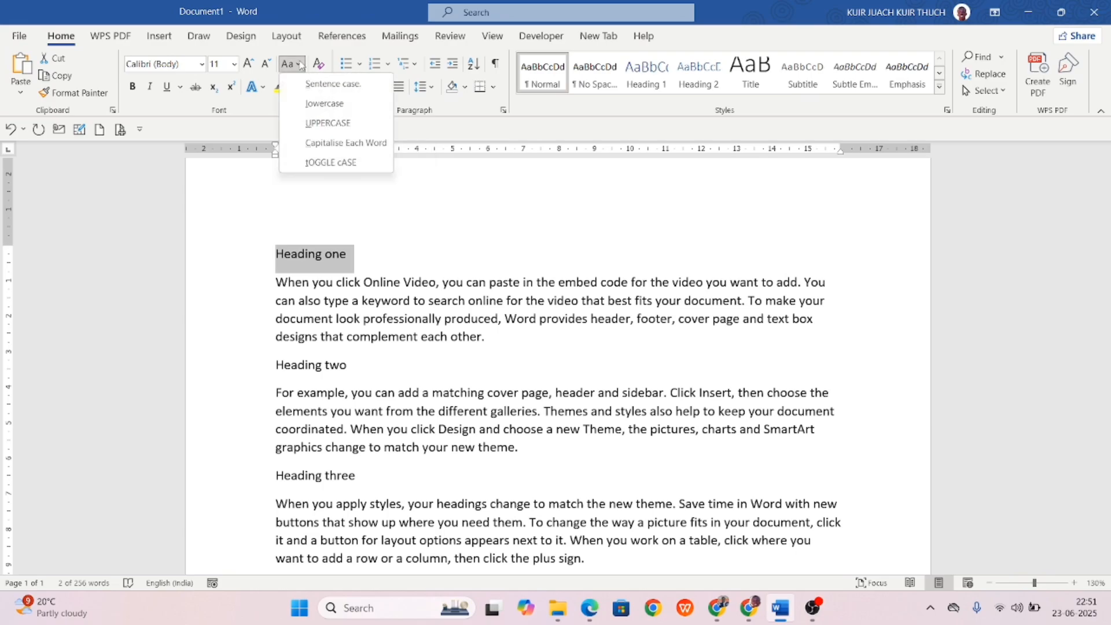
{"action": "left_click", "coordinate": [325, 84]}
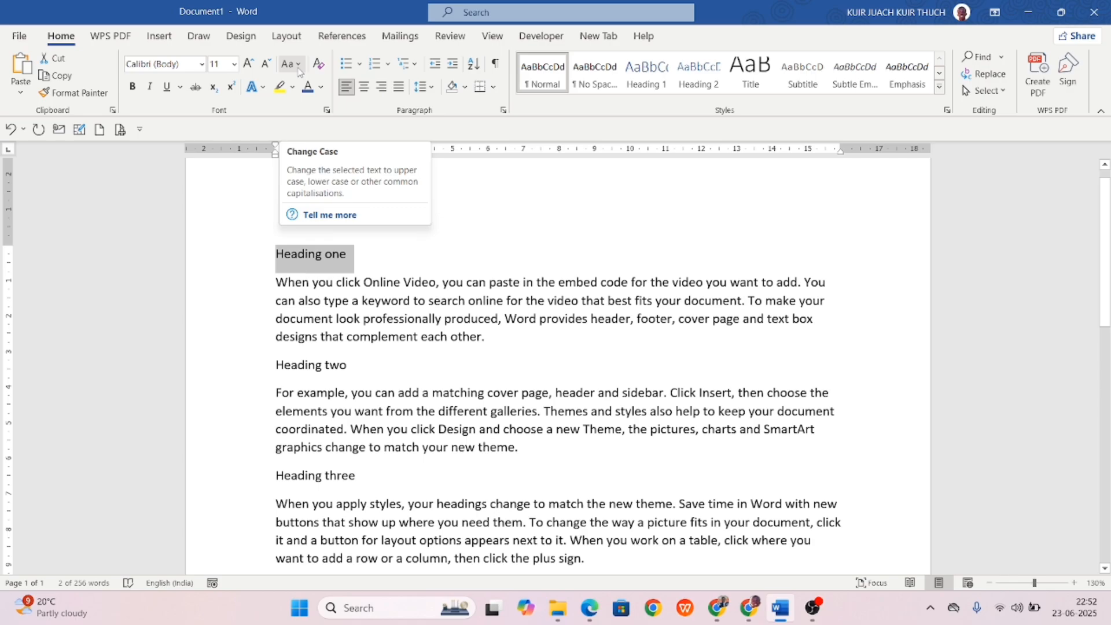
{"action": "left_click", "coordinate": [299, 69]}
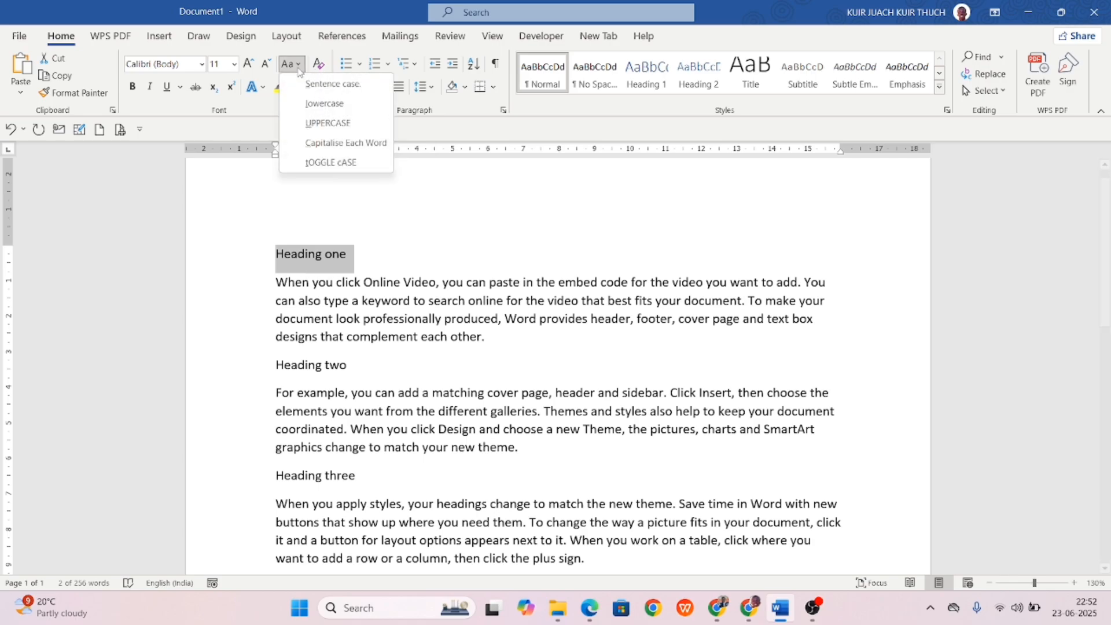
{"action": "left_click", "coordinate": [338, 107]}
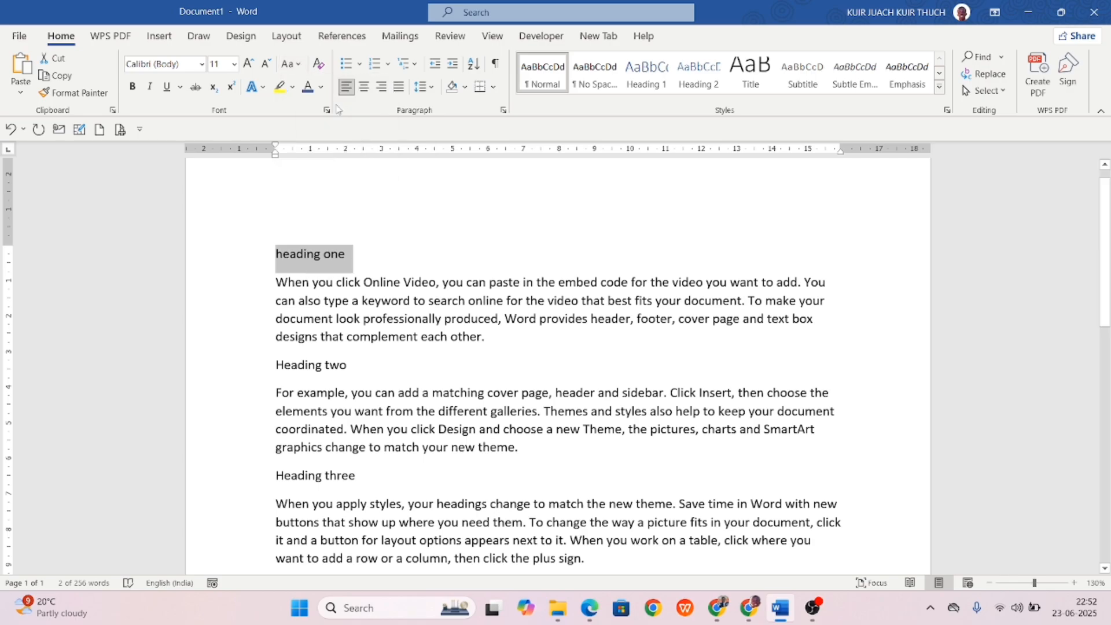
{"action": "left_click", "coordinate": [296, 68]}
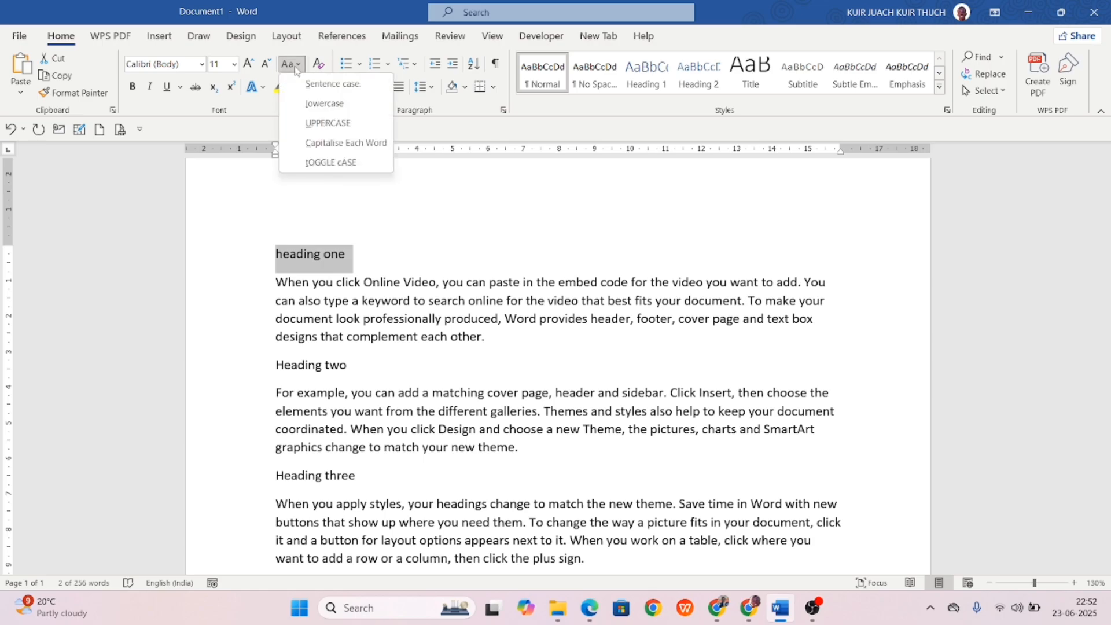
{"action": "left_click", "coordinate": [340, 125]}
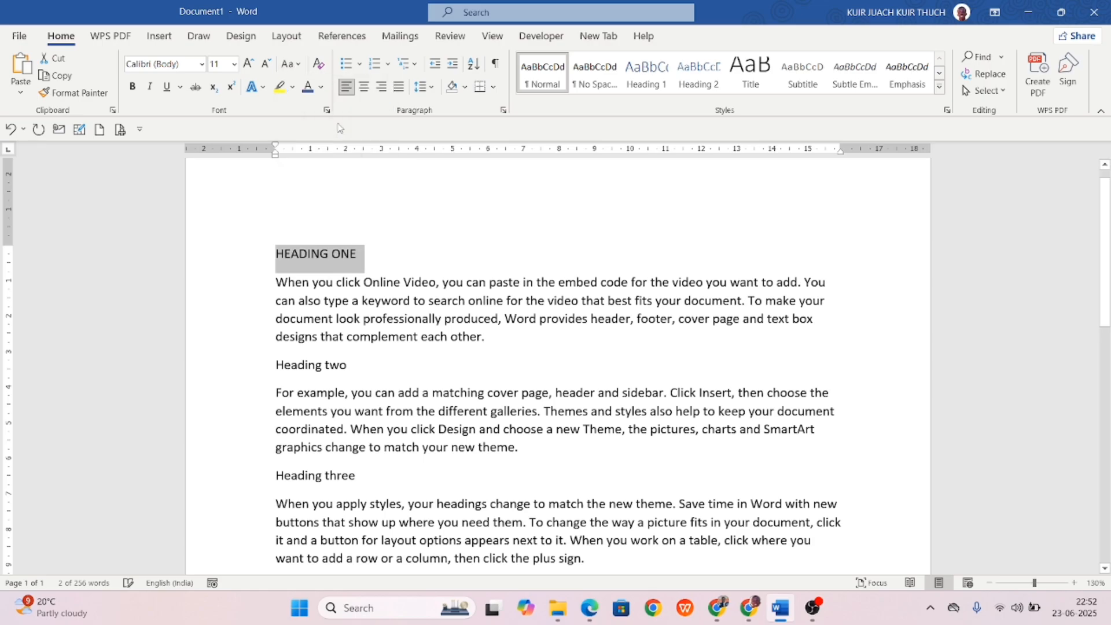
{"action": "left_click", "coordinate": [289, 67]}
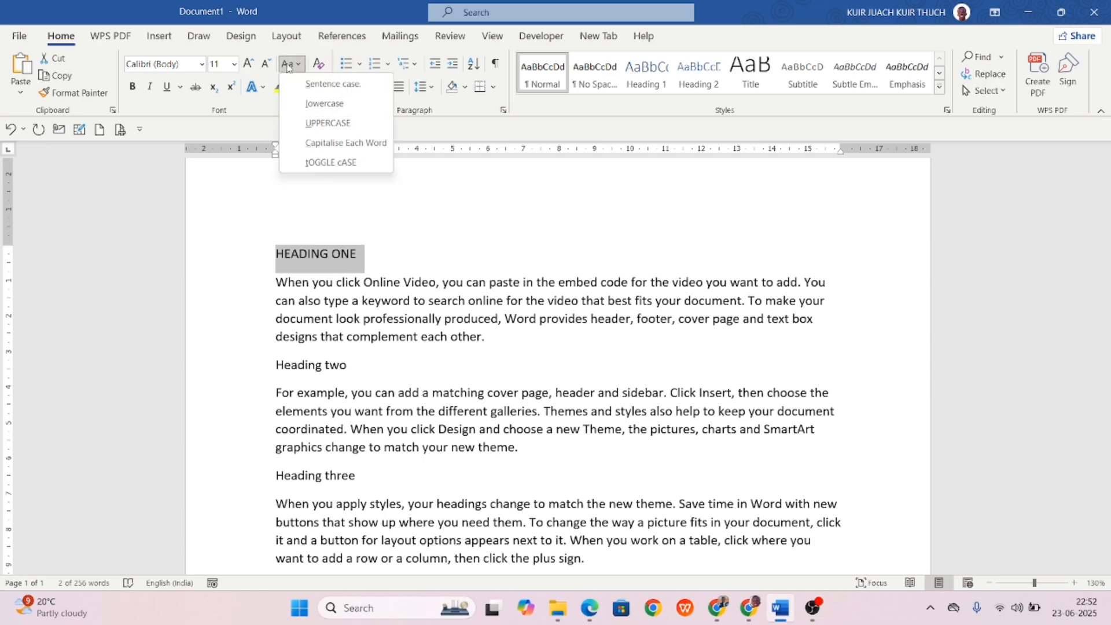
{"action": "left_click", "coordinate": [312, 145]}
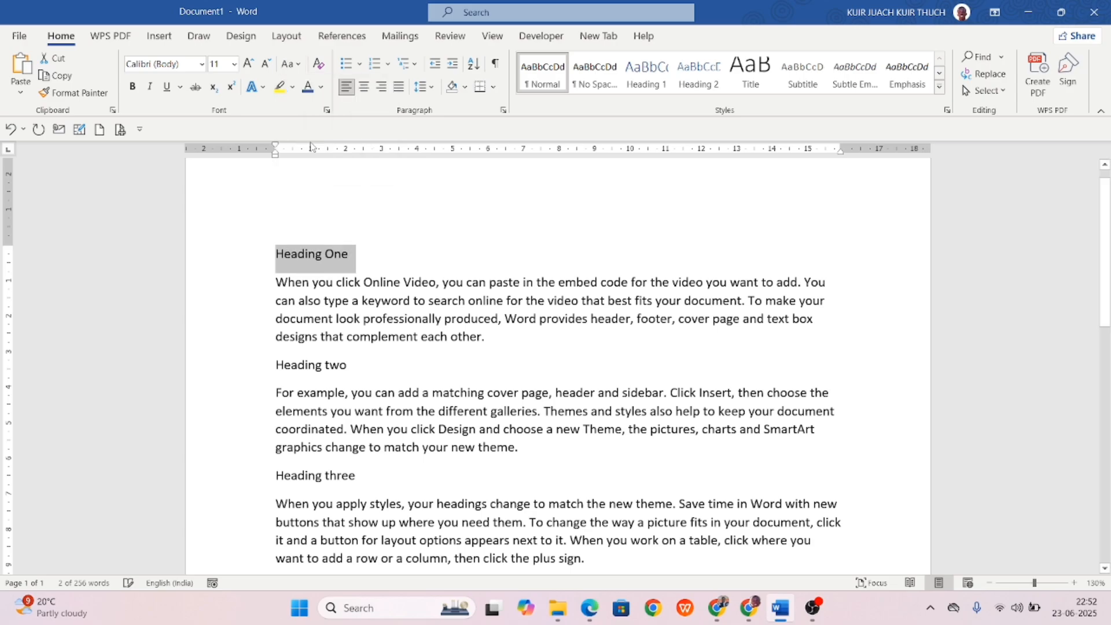
{"action": "left_click", "coordinate": [357, 262]}
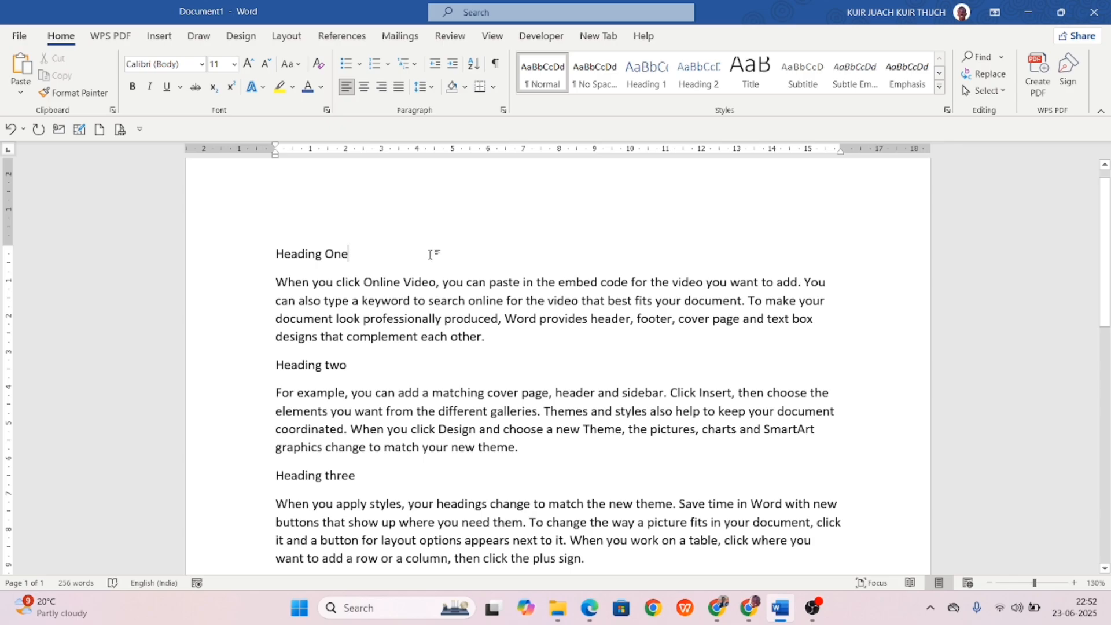
Type a person's full name on a new line below Heading One and select it.
{"action": "key", "text": "Return"}
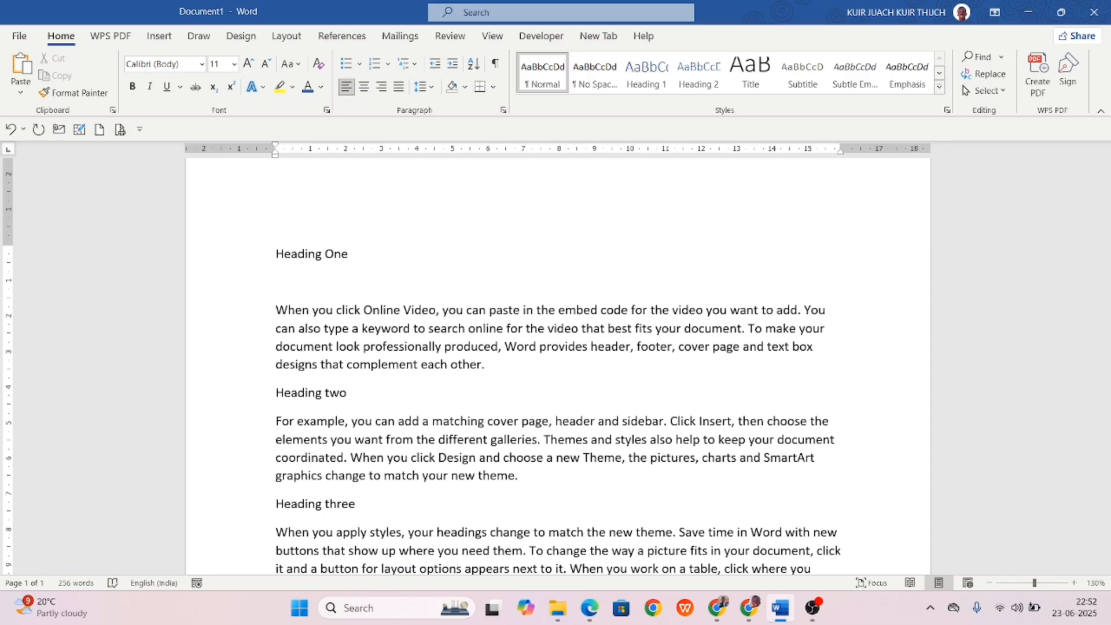
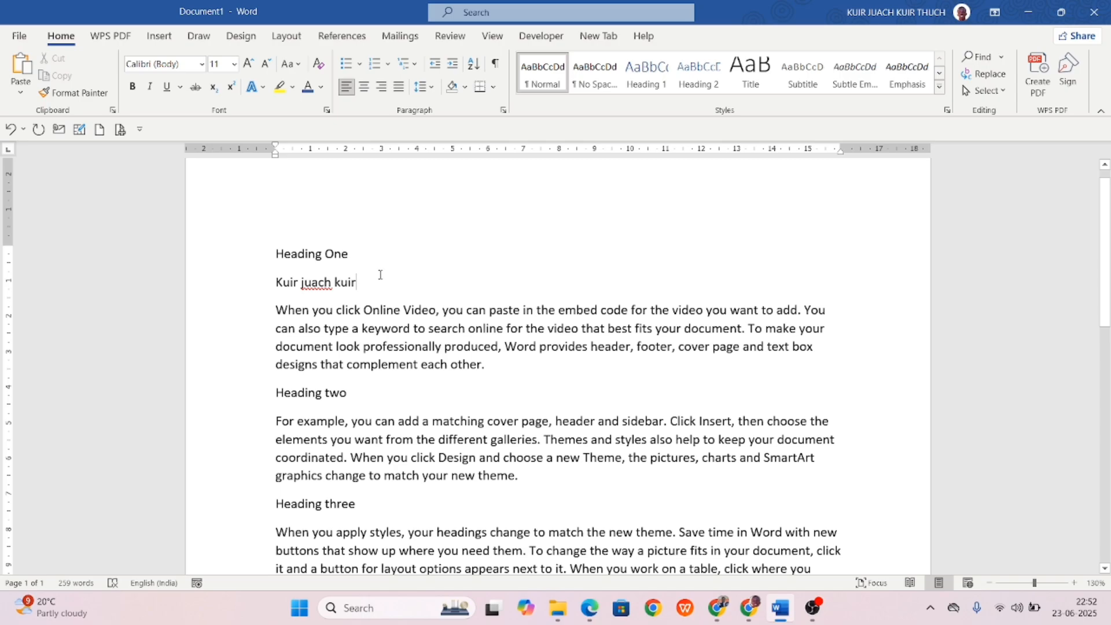
{"action": "key", "text": "ctrl+shift+Left"}
{"action": "left_click", "coordinate": [248, 285]}
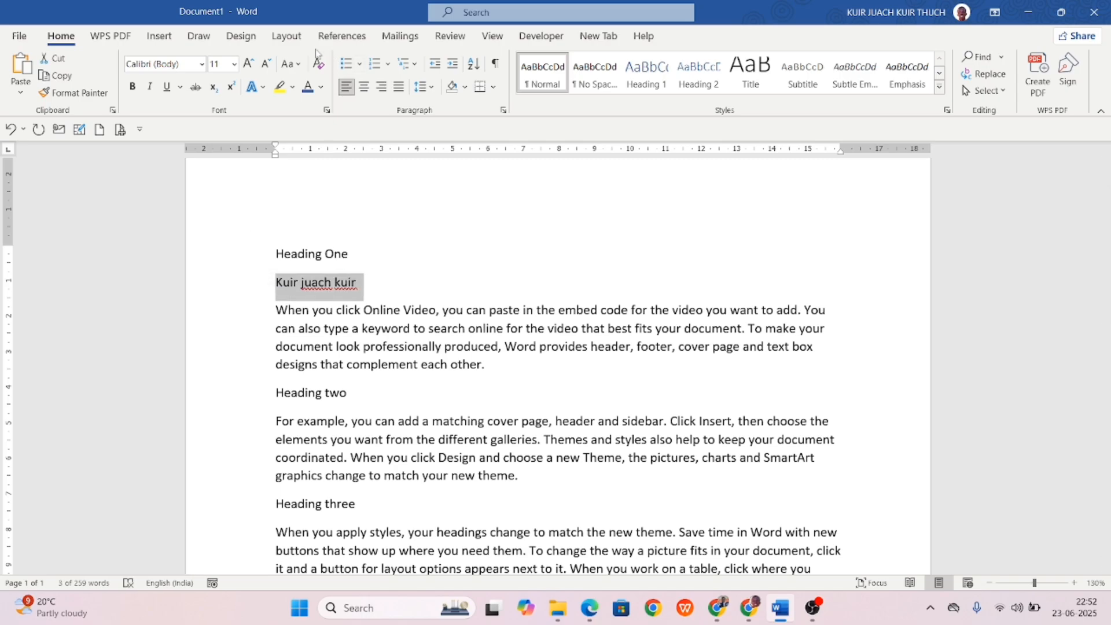
Apply Capitalise Each Word to the name line.
{"action": "left_click", "coordinate": [298, 66]}
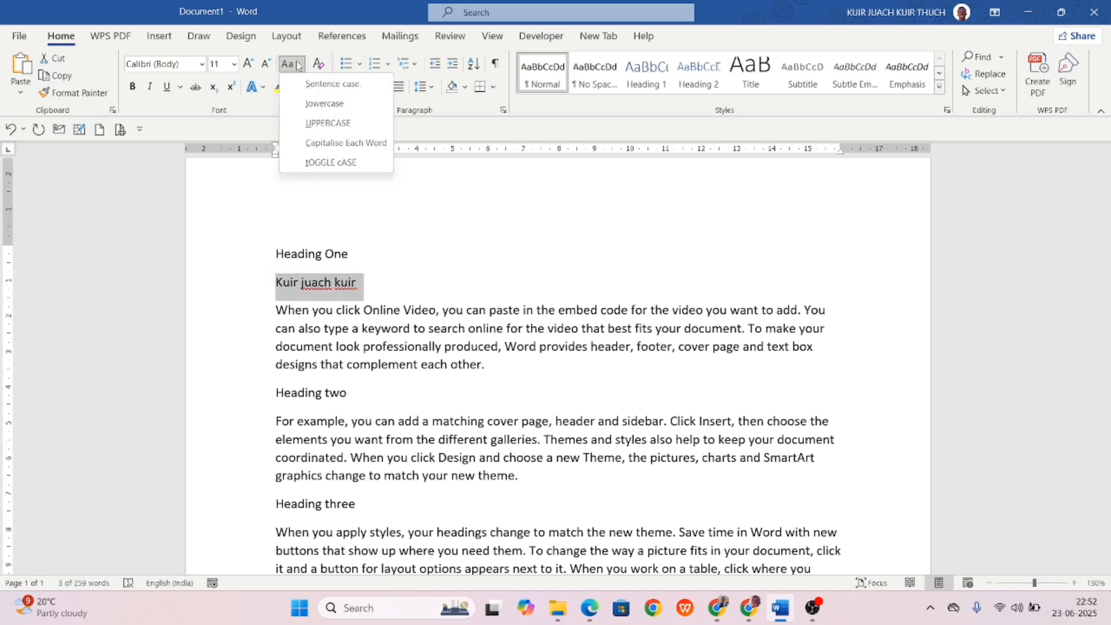
{"action": "left_click", "coordinate": [303, 143]}
{"action": "left_click", "coordinate": [434, 269]}
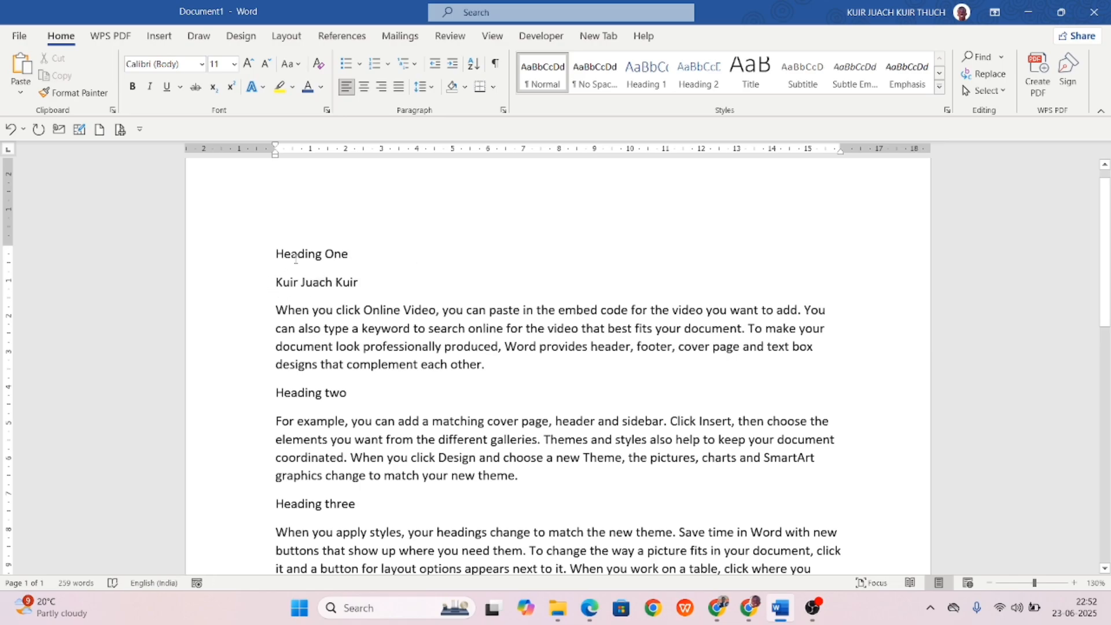
Toggle the case of Heading One, then delete it and its empty line.
{"action": "left_click_drag", "start_coordinate": [367, 253], "coordinate": [256, 254]}
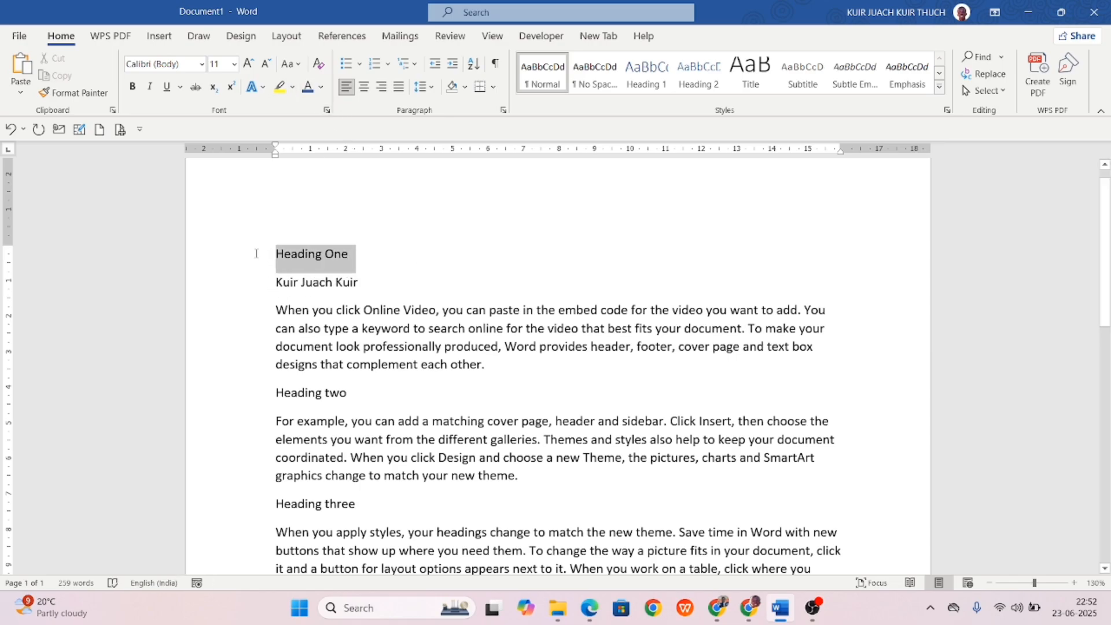
{"action": "left_click", "coordinate": [291, 65]}
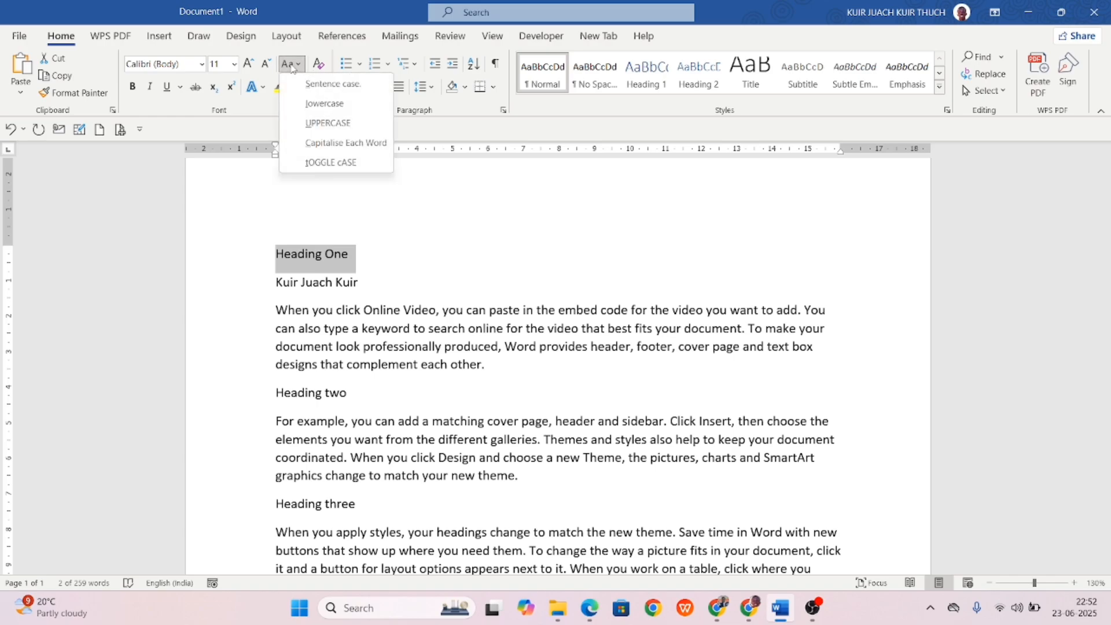
{"action": "left_click", "coordinate": [317, 162]}
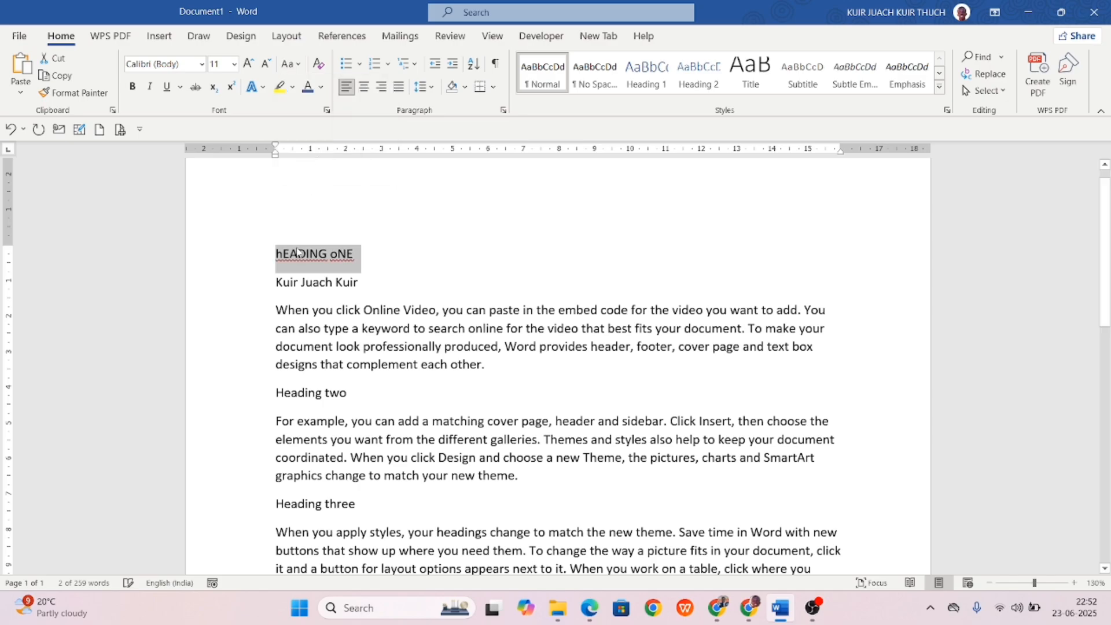
{"action": "left_click", "coordinate": [365, 265]}
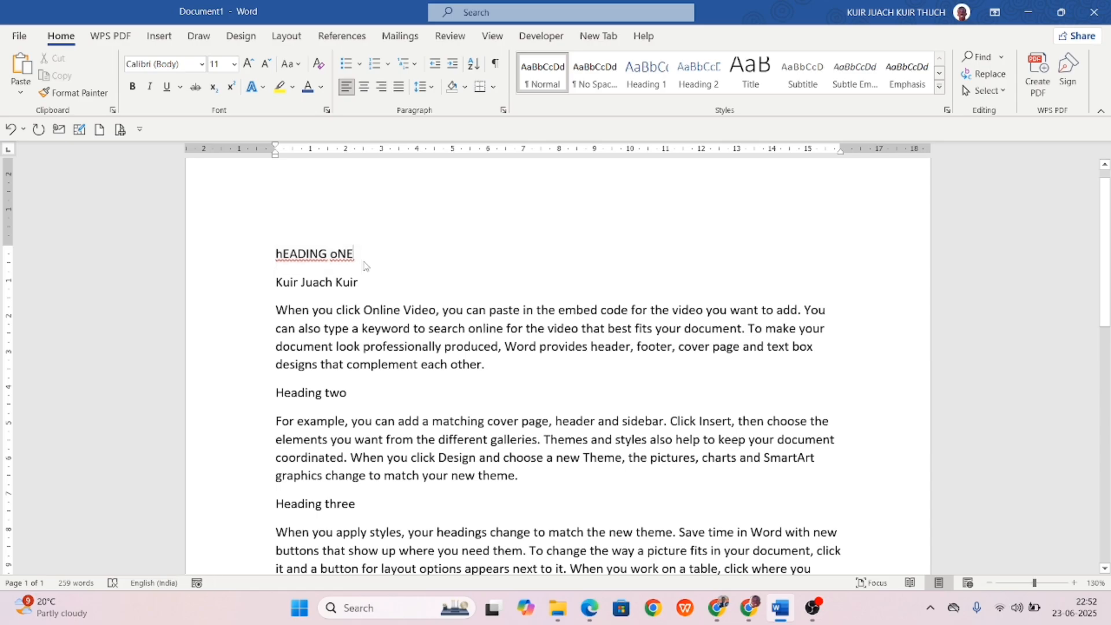
{"action": "key", "text": "BackSpace"}
{"action": "key", "text": "BackSpace"}
{"action": "key", "text": "BackSpace"}
{"action": "key", "text": "BackSpace"}
{"action": "key", "text": "BackSpace"}
{"action": "key", "text": "BackSpace"}
{"action": "key", "text": "BackSpace"}
{"action": "key", "text": "BackSpace"}
{"action": "key", "text": "BackSpace"}
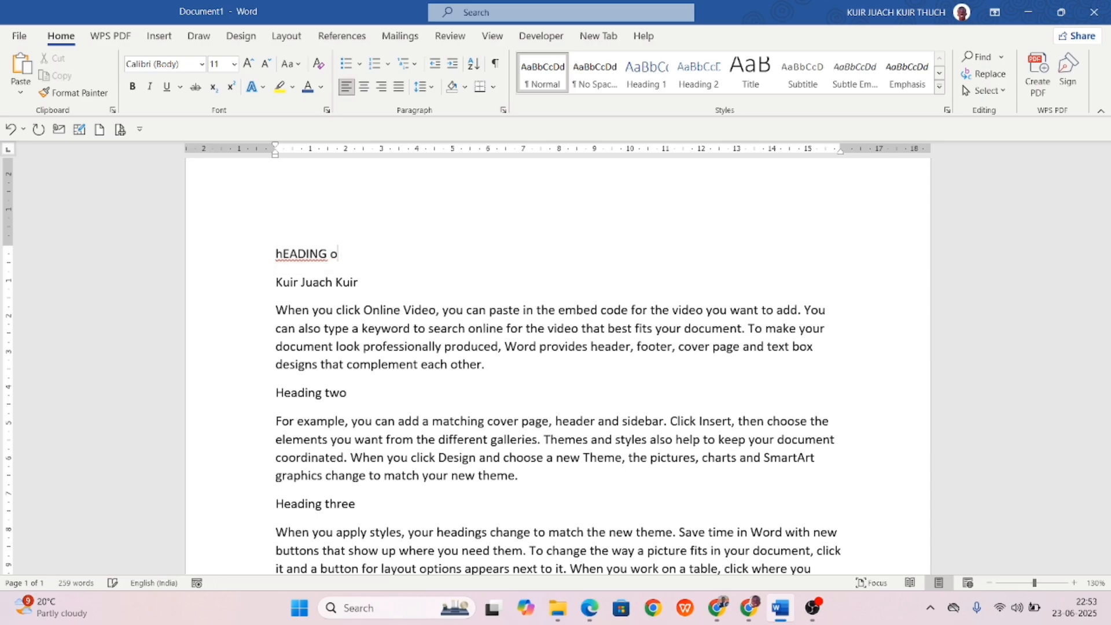
{"action": "key", "text": "BackSpace"}
{"action": "key", "text": "BackSpace"}
{"action": "key", "text": "Delete"}
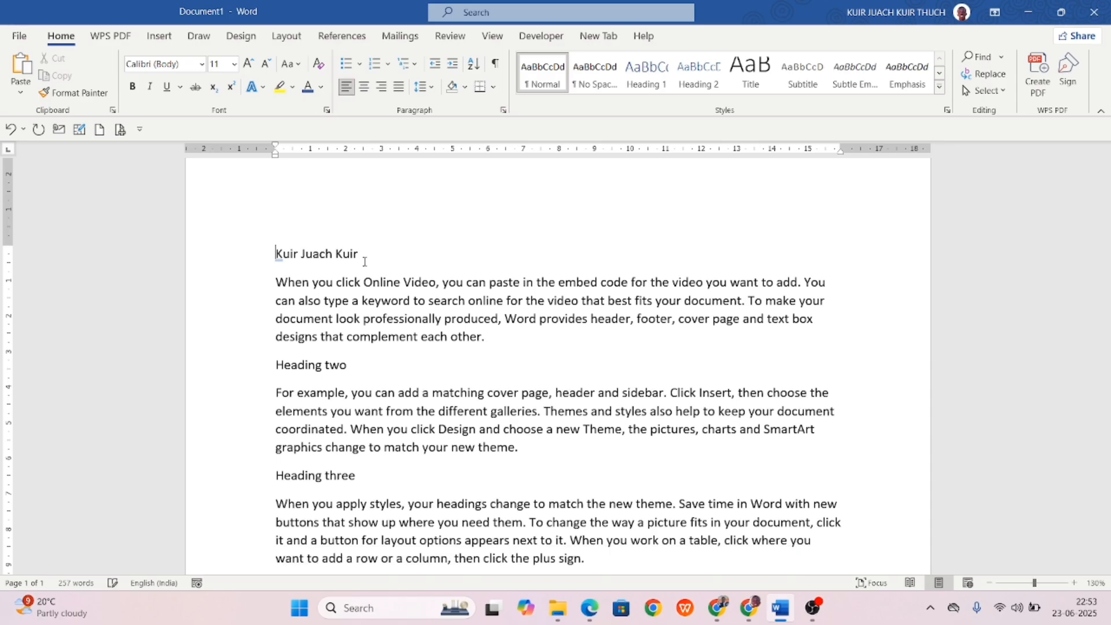
Select the name line and grow then shrink its font, ending at 8 pt.
{"action": "left_click", "coordinate": [376, 252]}
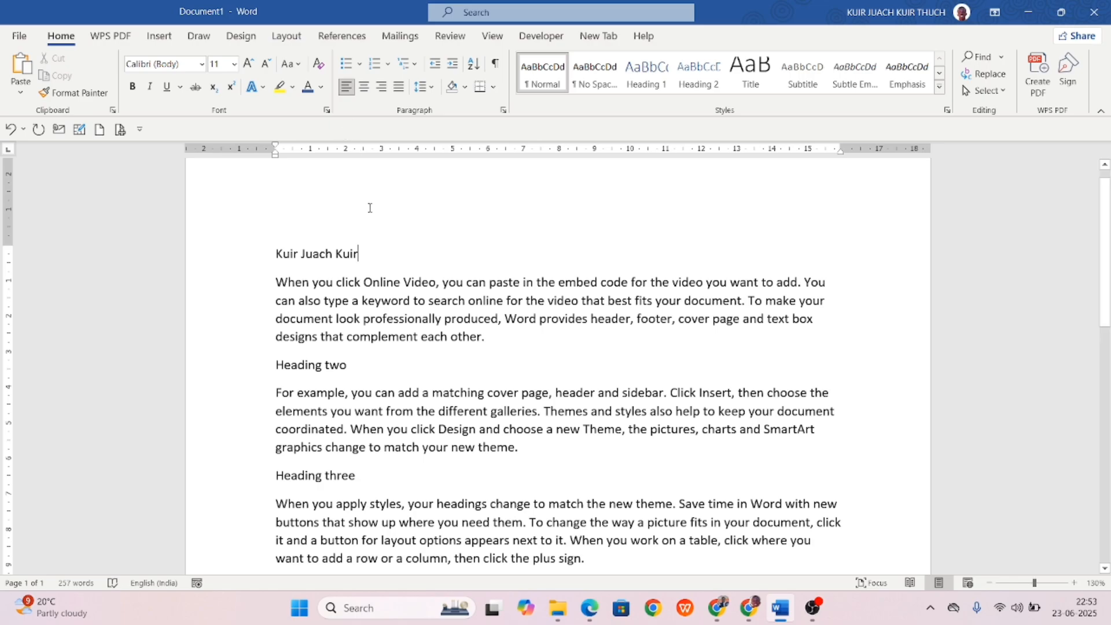
{"action": "left_click", "coordinate": [254, 255]}
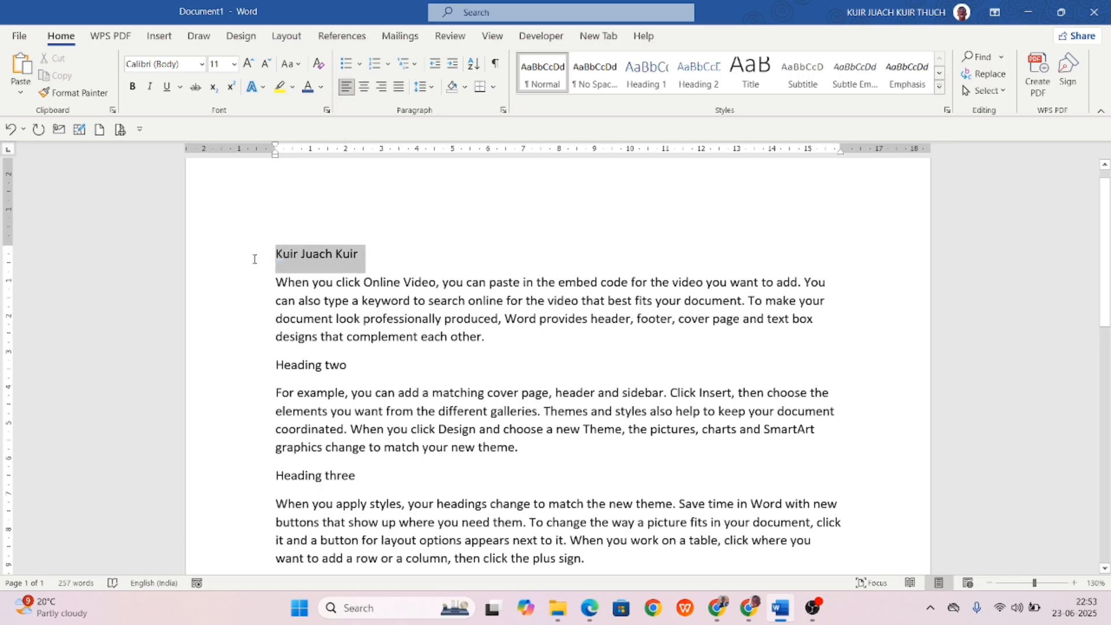
{"action": "left_click", "coordinate": [248, 63]}
{"action": "left_click", "coordinate": [248, 64]}
{"action": "left_click", "coordinate": [248, 63]}
{"action": "left_click", "coordinate": [248, 64]}
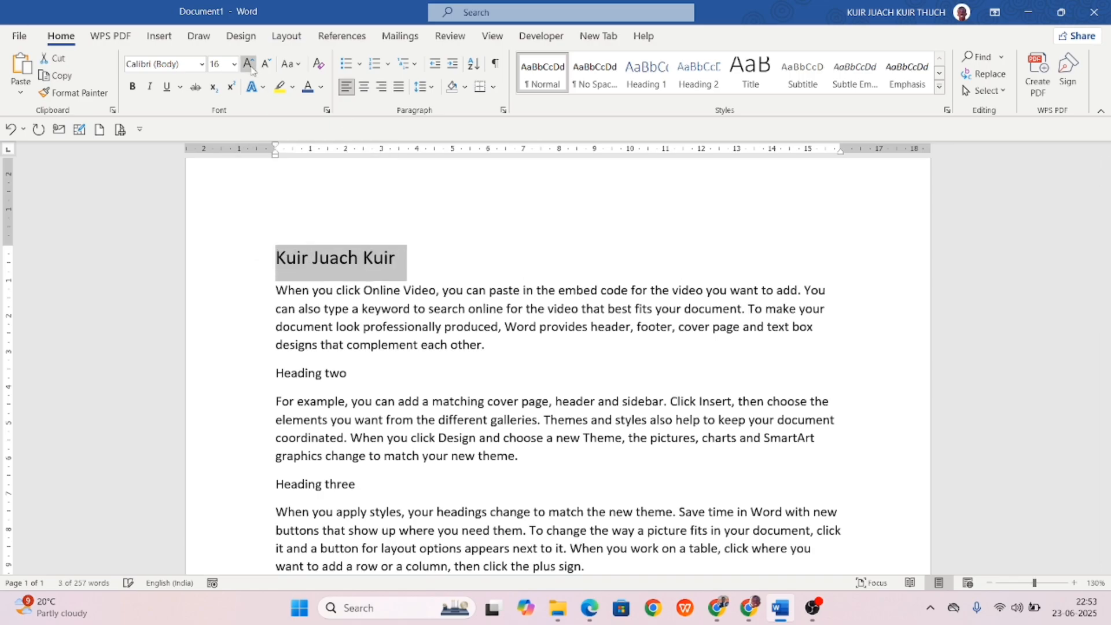
{"action": "left_click", "coordinate": [248, 64]}
{"action": "left_click", "coordinate": [248, 64]}
{"action": "left_click", "coordinate": [248, 64]}
{"action": "left_click", "coordinate": [248, 64]}
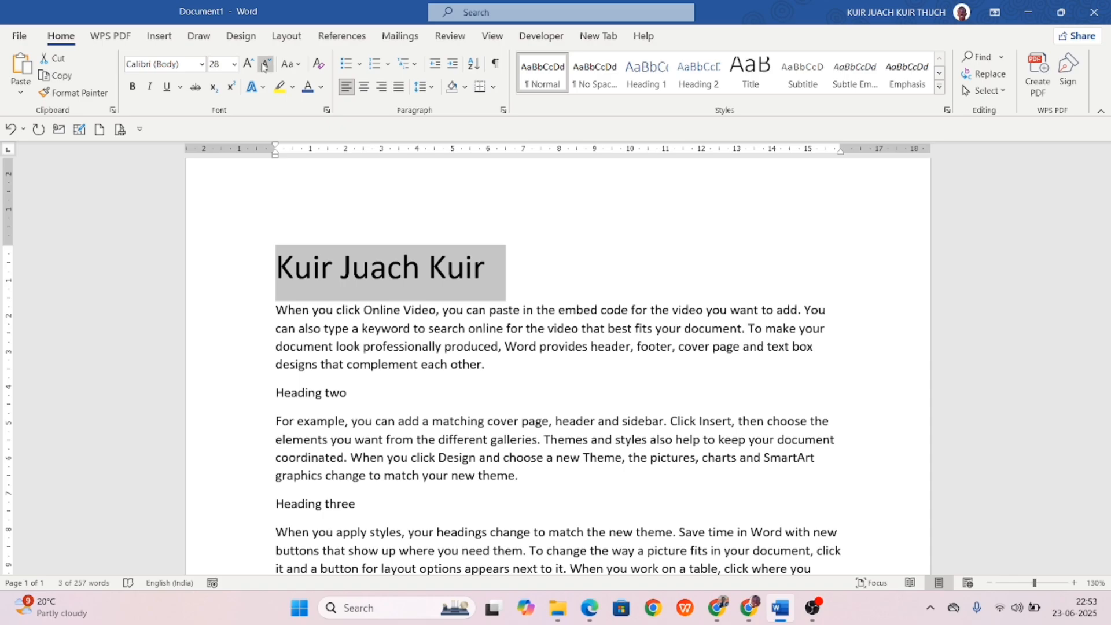
{"action": "left_click", "coordinate": [266, 64]}
{"action": "left_click", "coordinate": [265, 63]}
{"action": "left_click", "coordinate": [266, 64]}
{"action": "left_click", "coordinate": [265, 63]}
{"action": "left_click", "coordinate": [265, 63]}
{"action": "left_click", "coordinate": [265, 64]}
{"action": "left_click", "coordinate": [266, 63]}
{"action": "left_click", "coordinate": [266, 64]}
{"action": "left_click", "coordinate": [266, 64]}
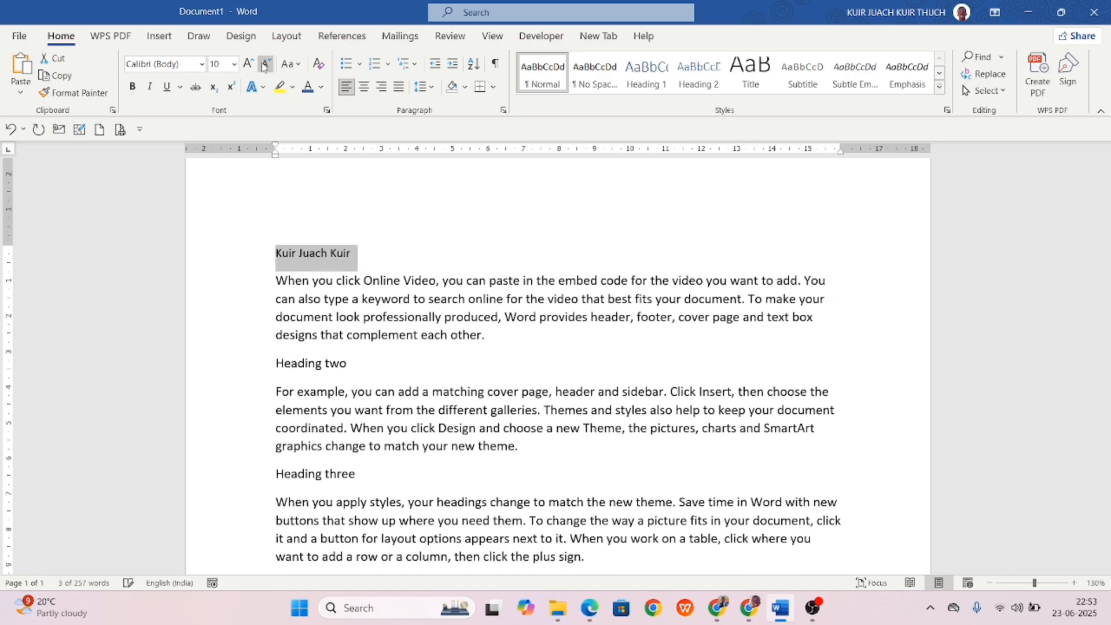
{"action": "left_click", "coordinate": [265, 63]}
{"action": "left_click", "coordinate": [265, 64]}
Set the name line's font size to 18 pt from the size list.
{"action": "left_click", "coordinate": [234, 63]}
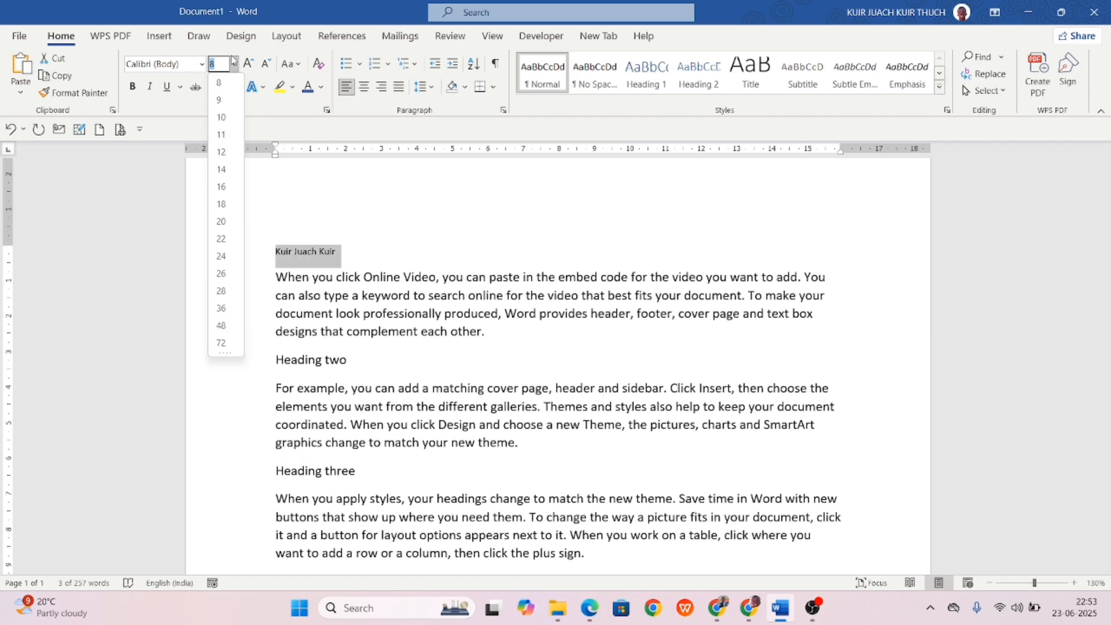
{"action": "left_click", "coordinate": [358, 227]}
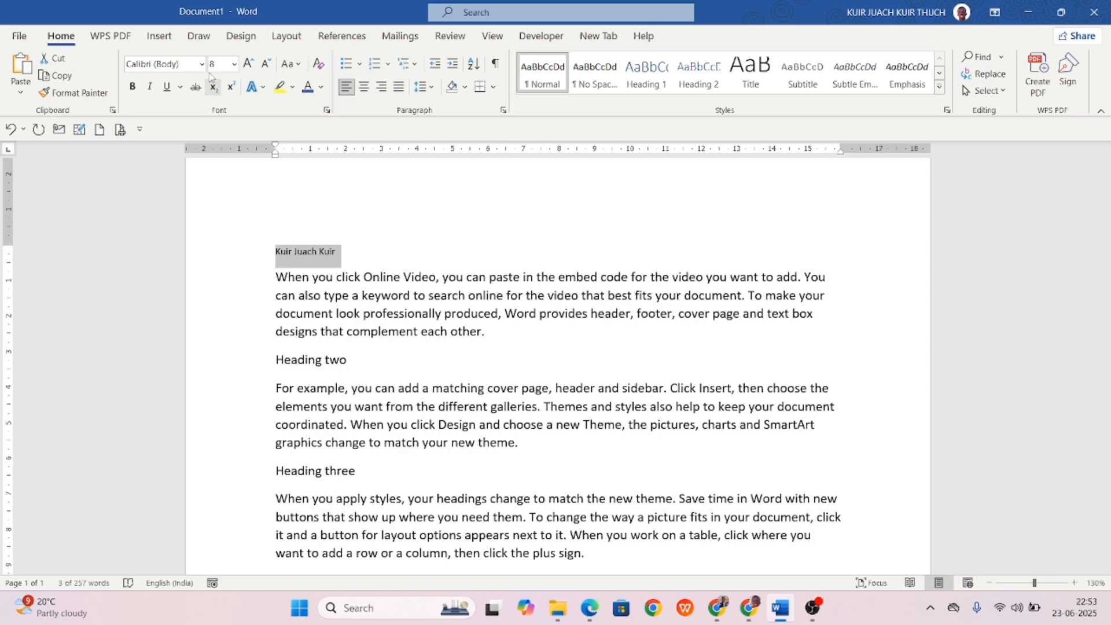
{"action": "left_click", "coordinate": [233, 64]}
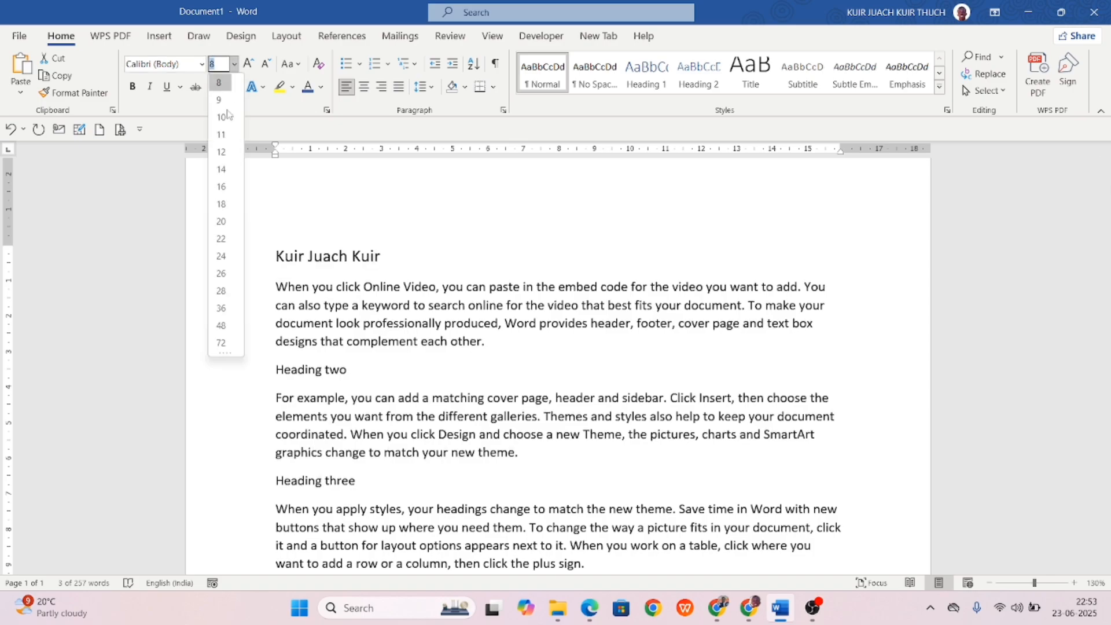
{"action": "left_click", "coordinate": [219, 203]}
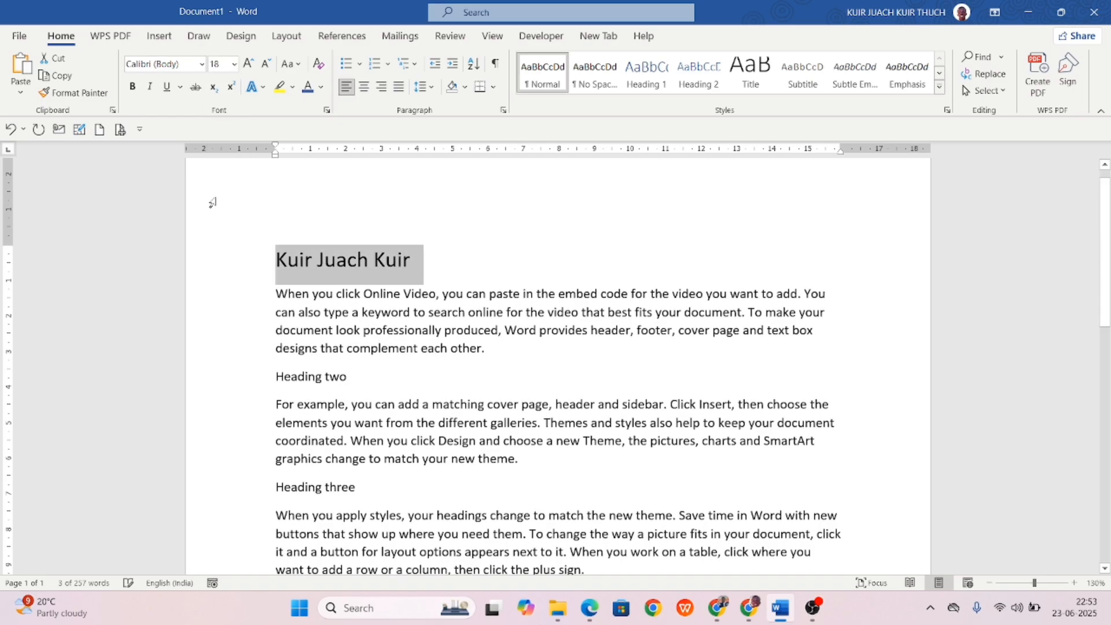
Try Harlow Solid Italic and then Algerian on the name heading.
{"action": "left_click", "coordinate": [201, 64]}
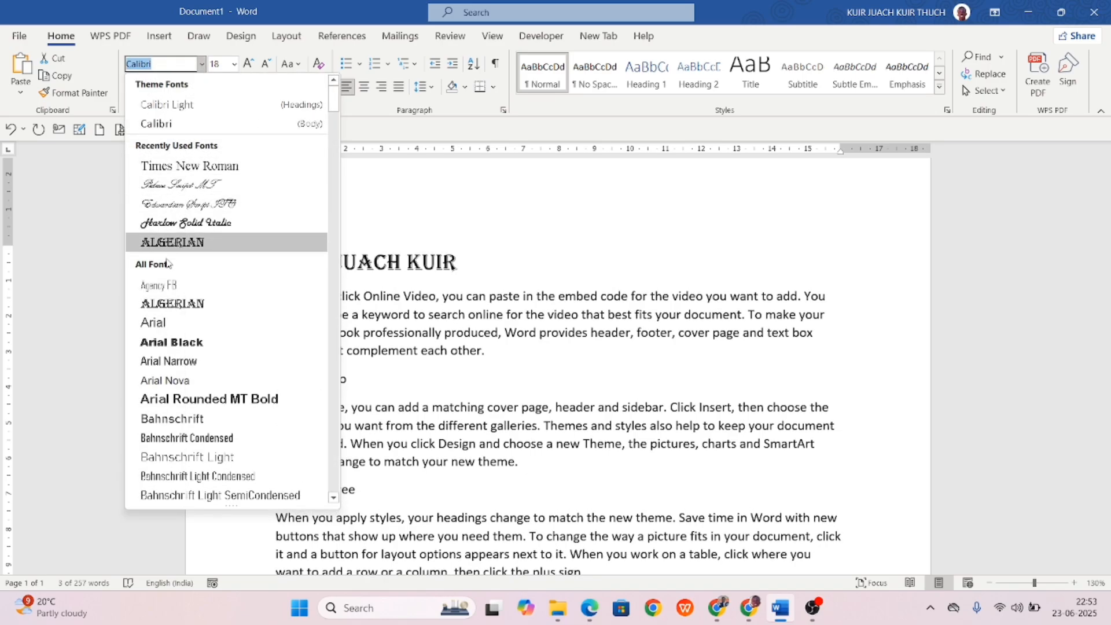
{"action": "left_click", "coordinate": [197, 221]}
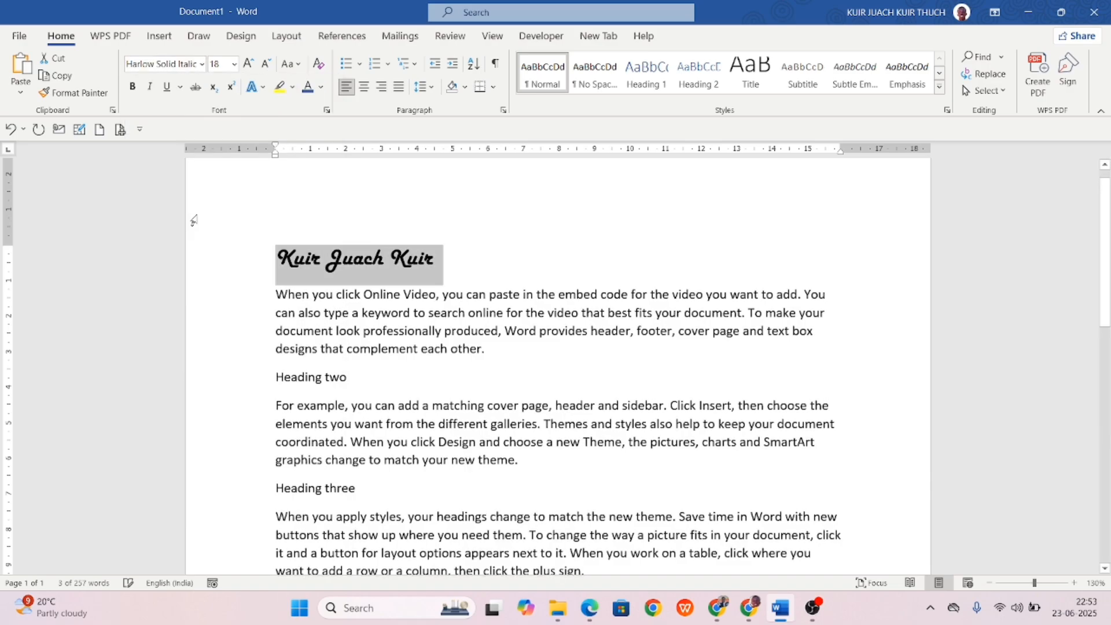
{"action": "left_click", "coordinate": [384, 199]}
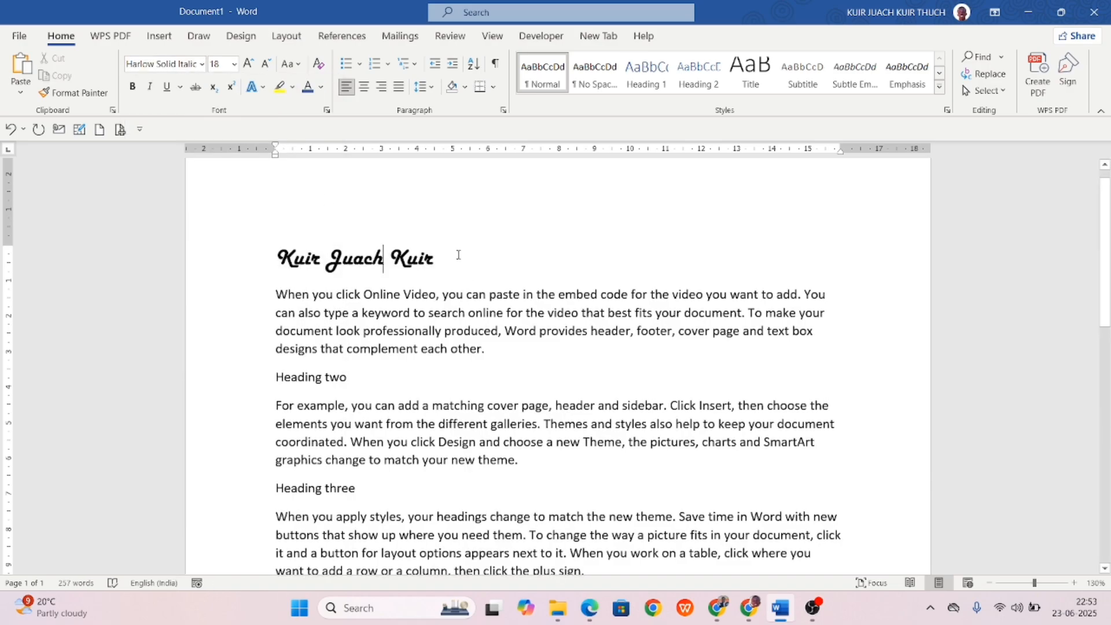
{"action": "left_click_drag", "start_coordinate": [457, 260], "coordinate": [264, 264]}
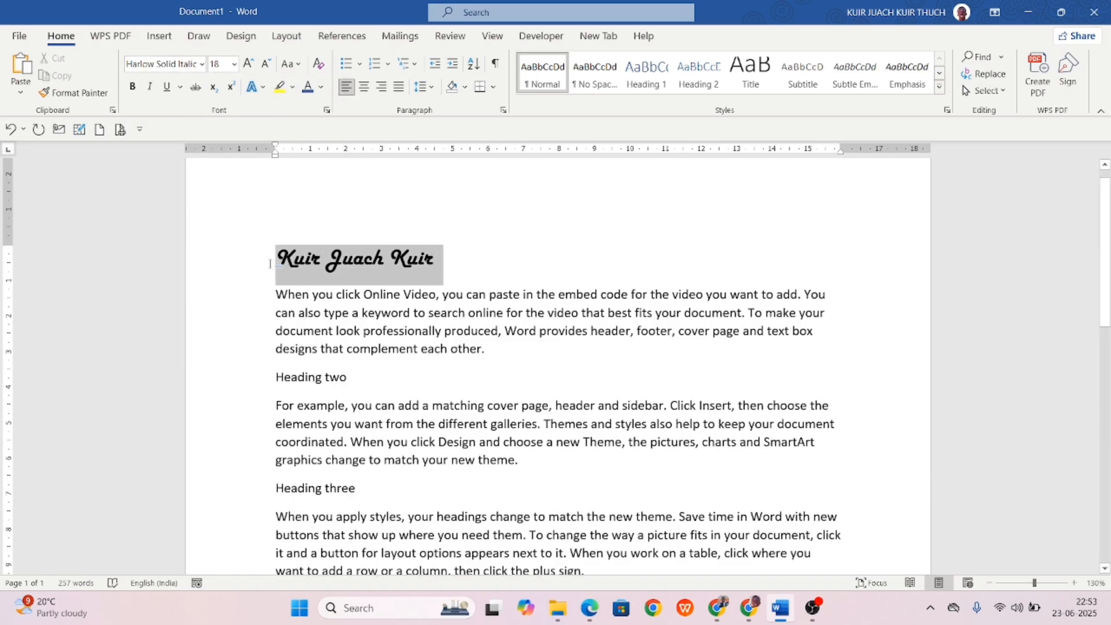
{"action": "left_click", "coordinate": [202, 66]}
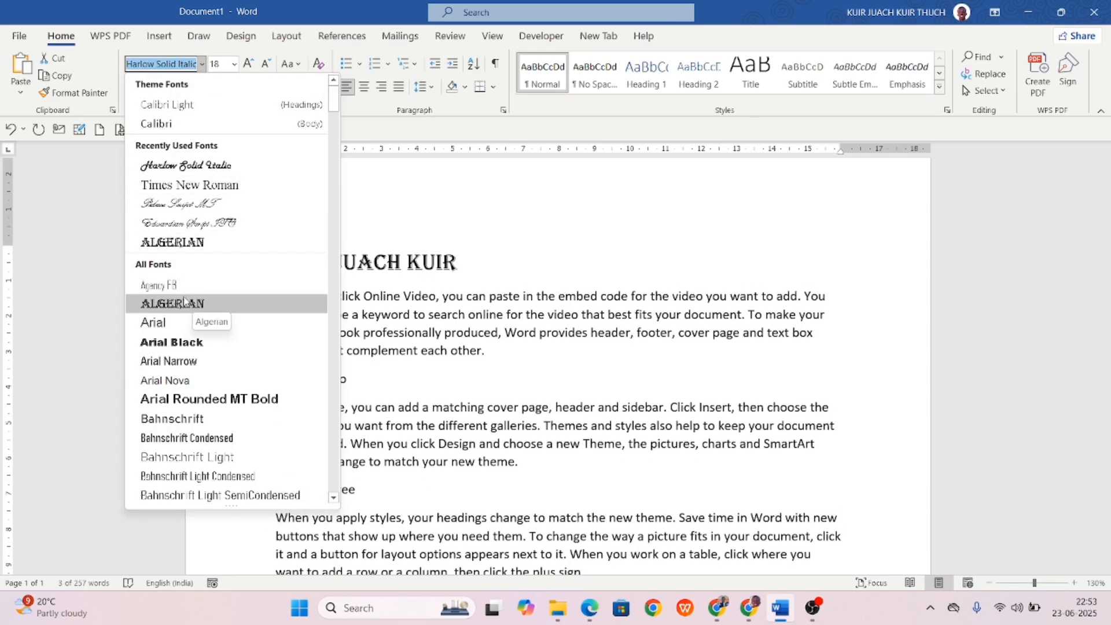
{"action": "left_click", "coordinate": [170, 304]}
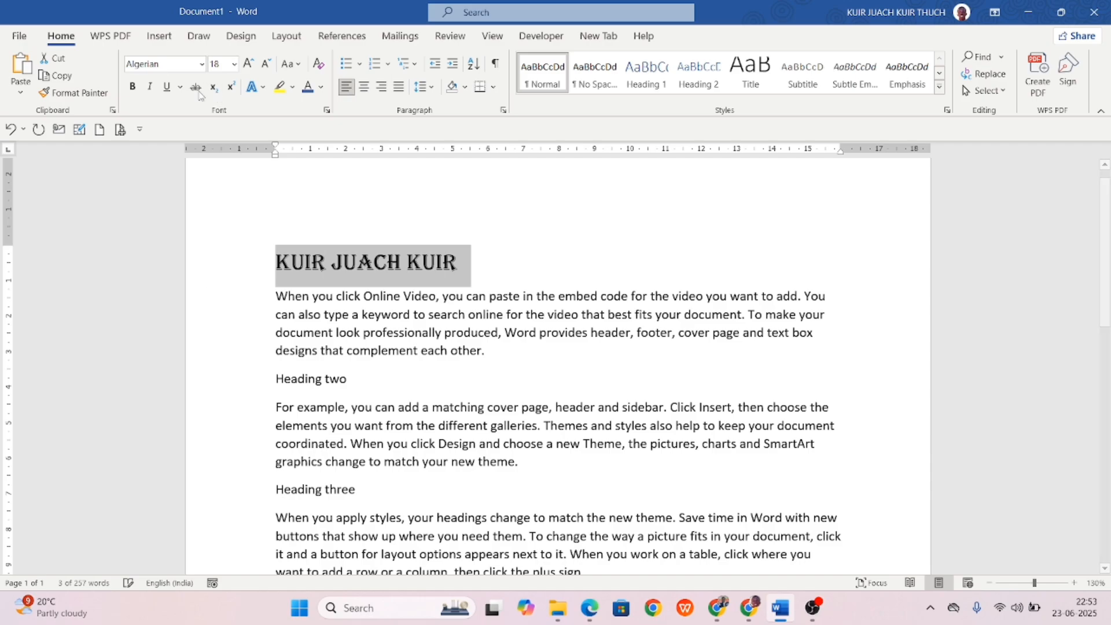
Switch the heading font to Times New Roman, then settle on Arial.
{"action": "left_click", "coordinate": [175, 69]}
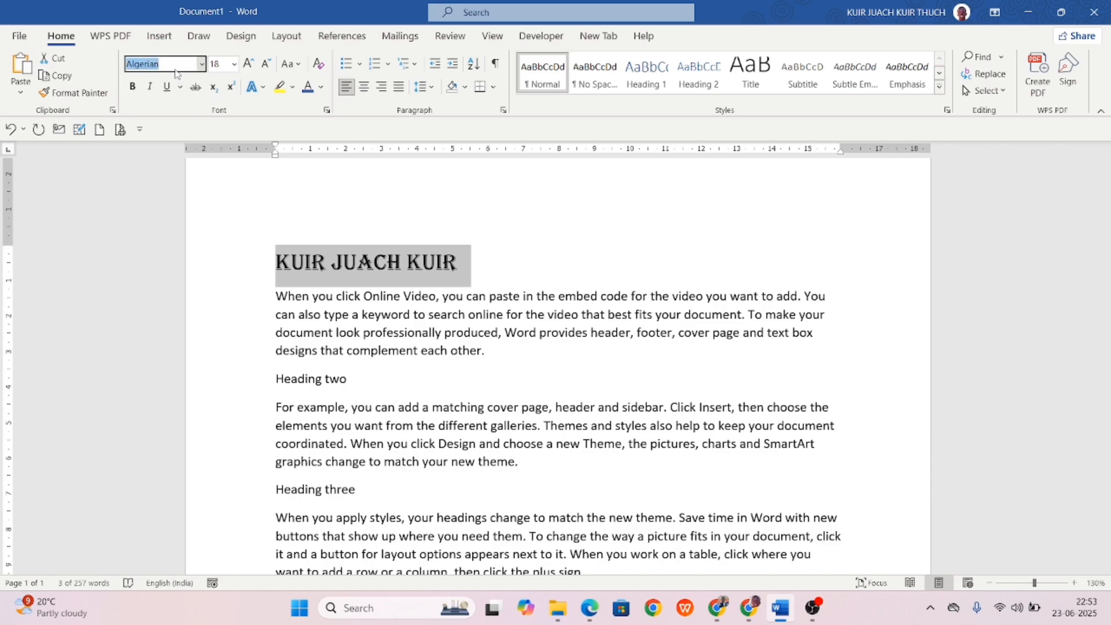
{"action": "type", "text": "Times New Roman"}
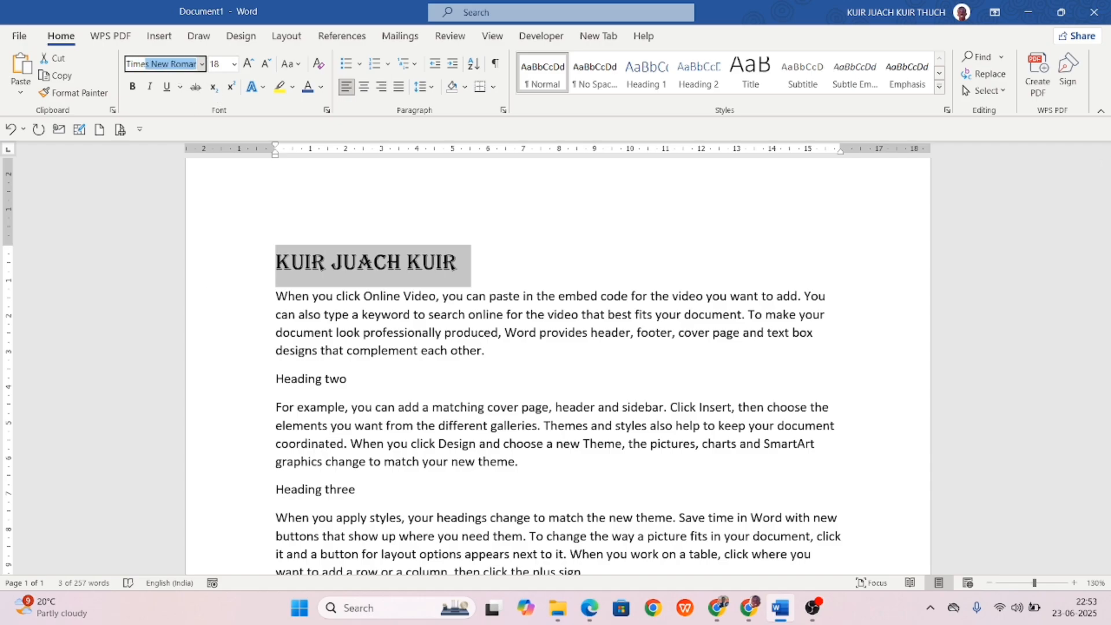
{"action": "key", "text": "Return"}
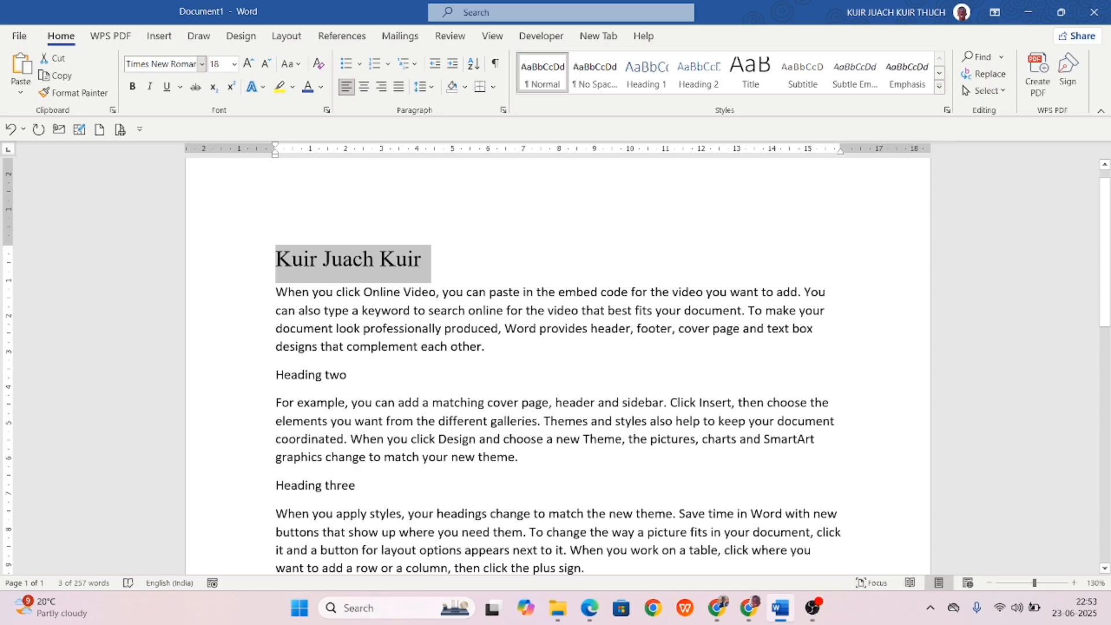
{"action": "left_click", "coordinate": [164, 63]}
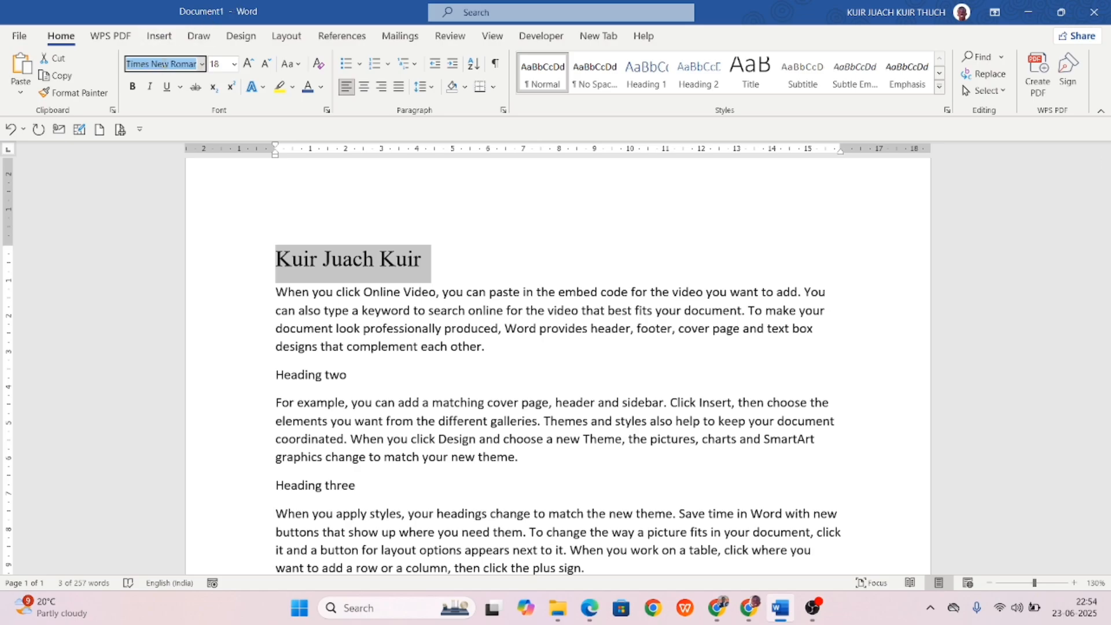
{"action": "type", "text": "Arial"}
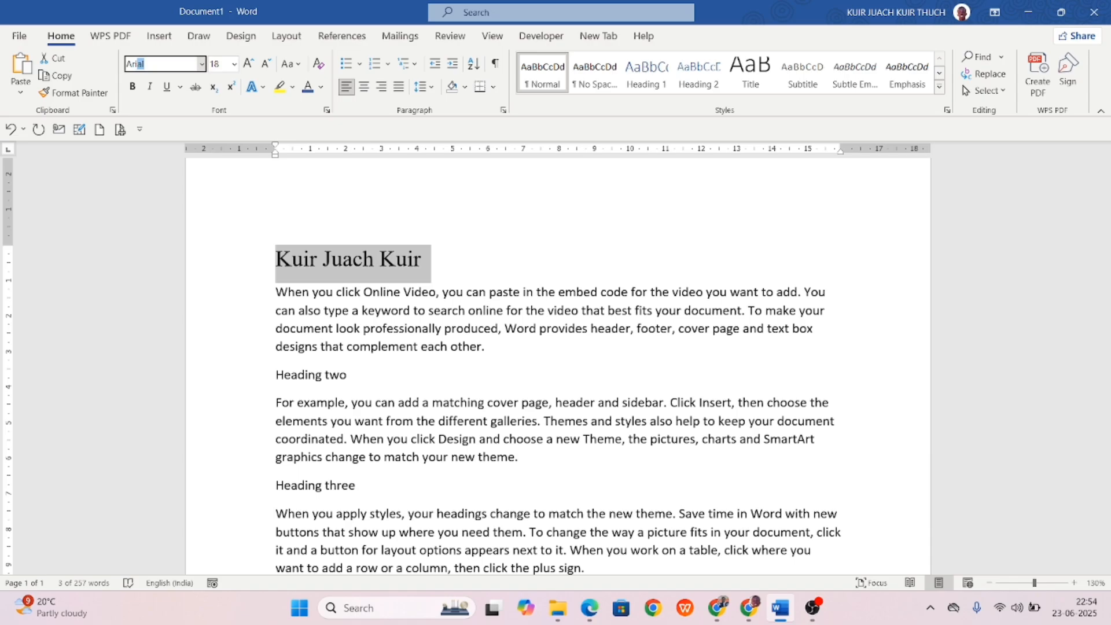
{"action": "key", "text": "Return"}
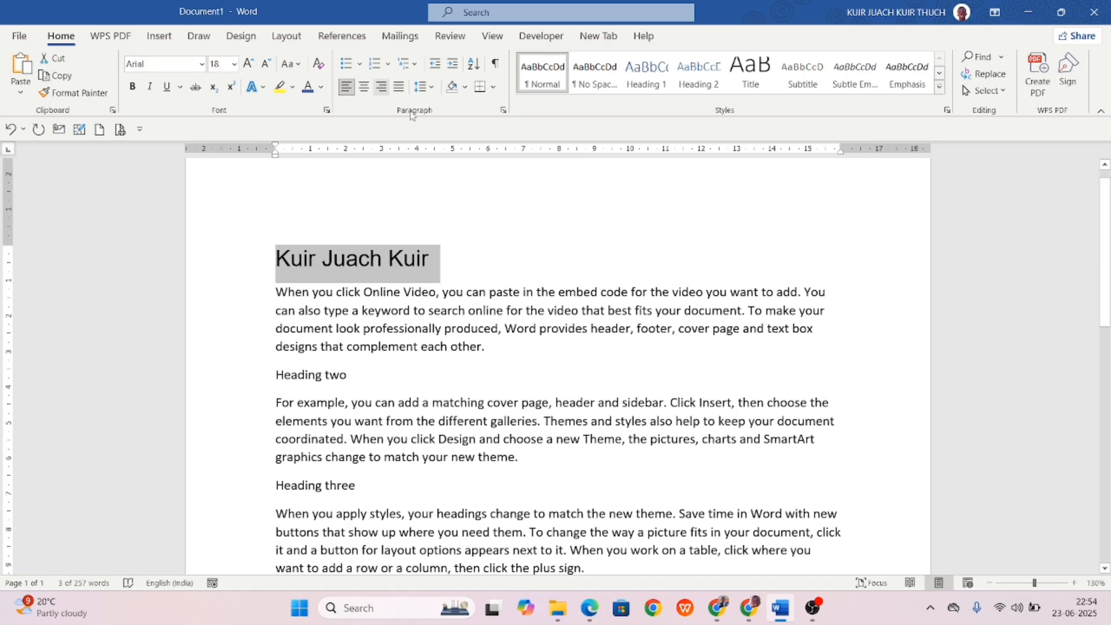
Make the name heading bold, then remove the bold again.
{"action": "left_click", "coordinate": [396, 179]}
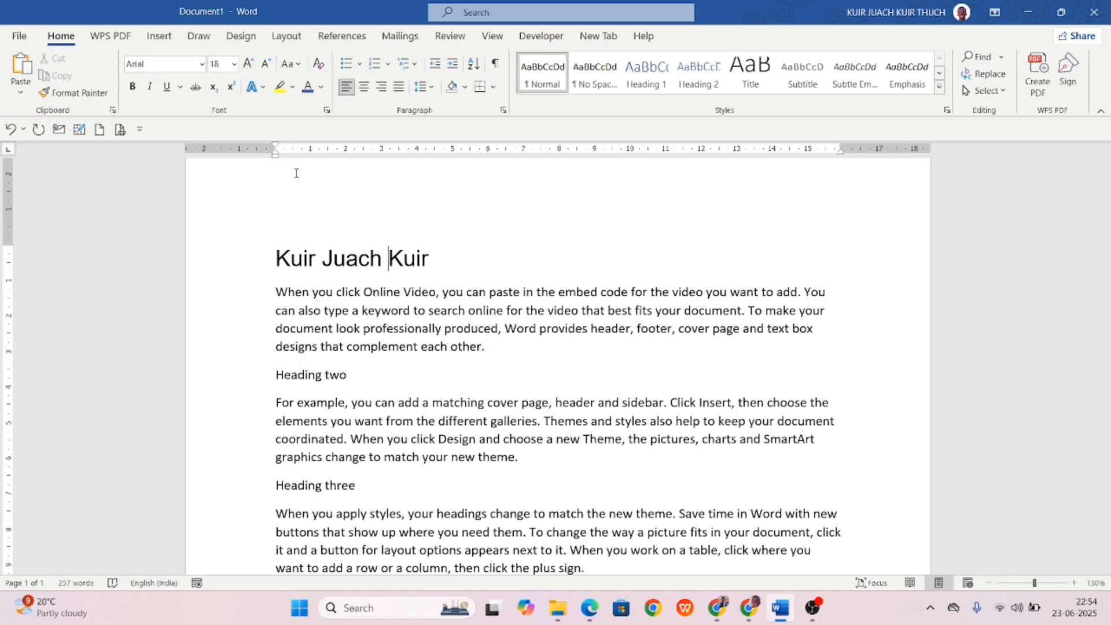
{"action": "left_click_drag", "start_coordinate": [461, 254], "coordinate": [211, 273]}
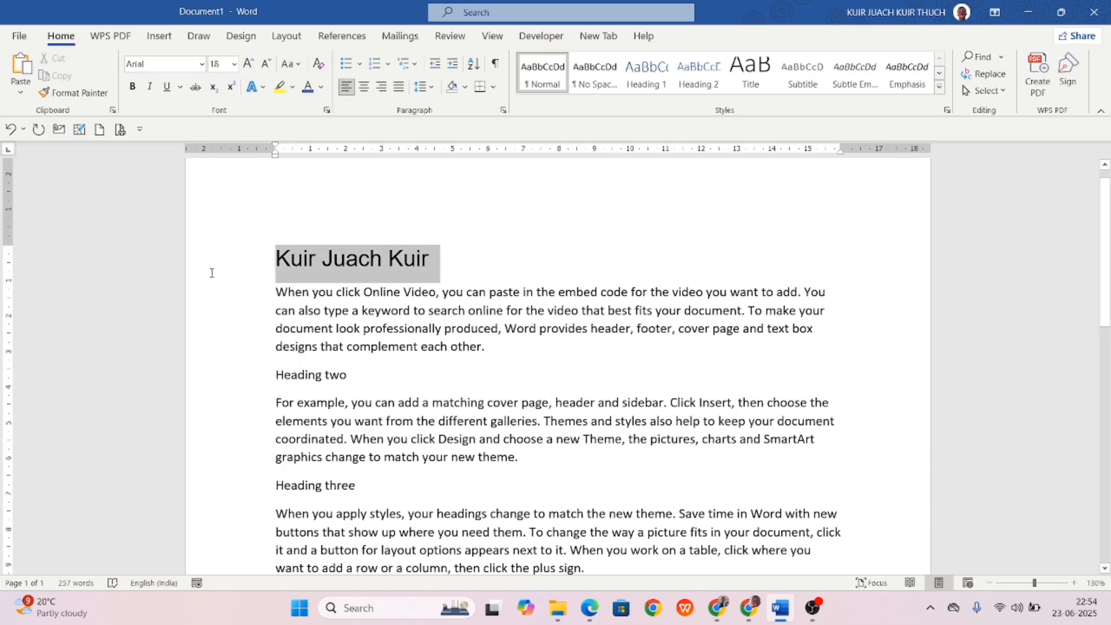
{"action": "left_click", "coordinate": [132, 88]}
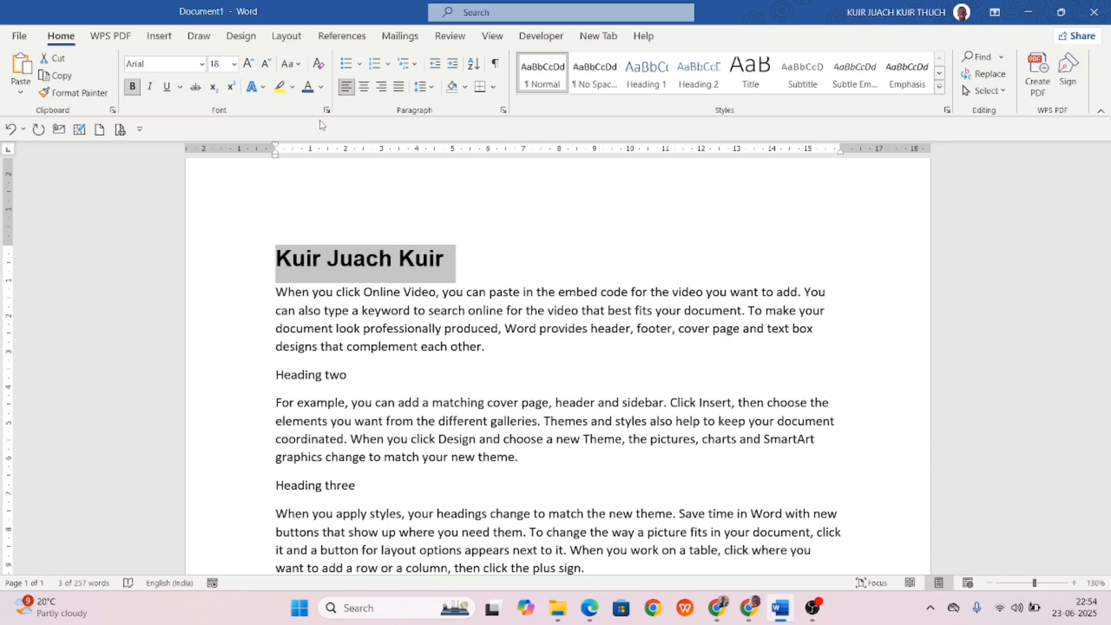
{"action": "mouse_move", "coordinate": [233, 248]}
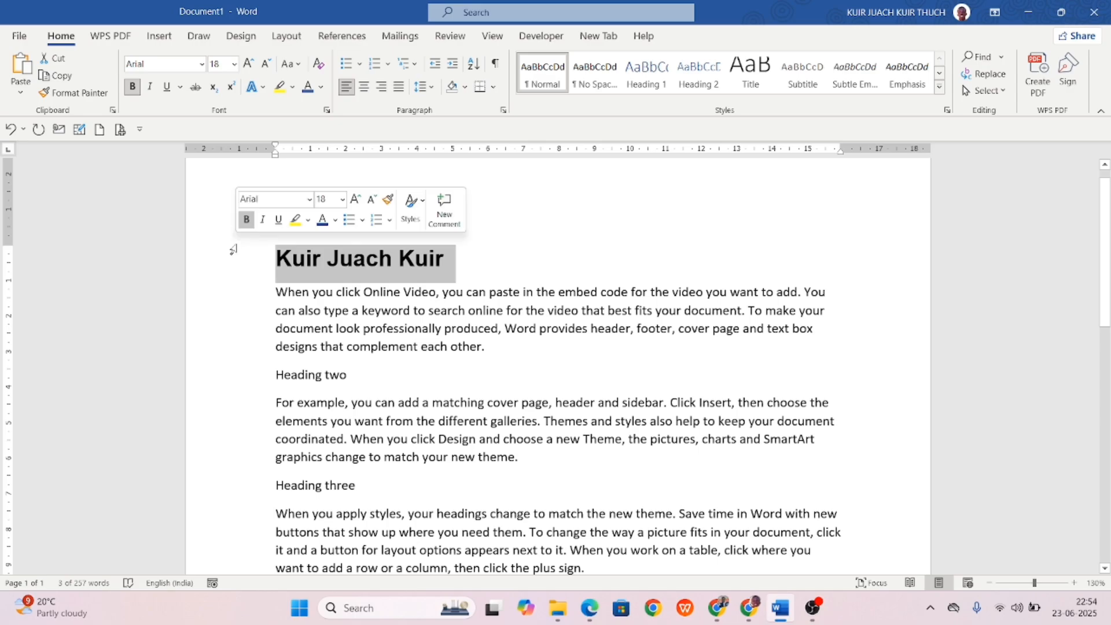
{"action": "left_click", "coordinate": [495, 266]}
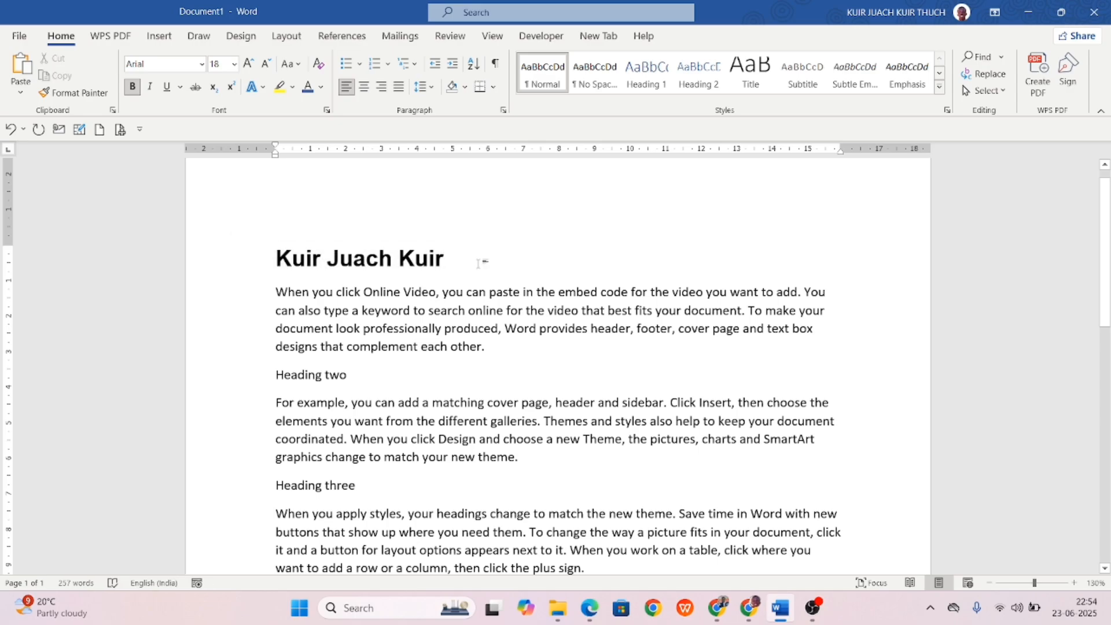
{"action": "left_click_drag", "start_coordinate": [479, 264], "coordinate": [254, 256]}
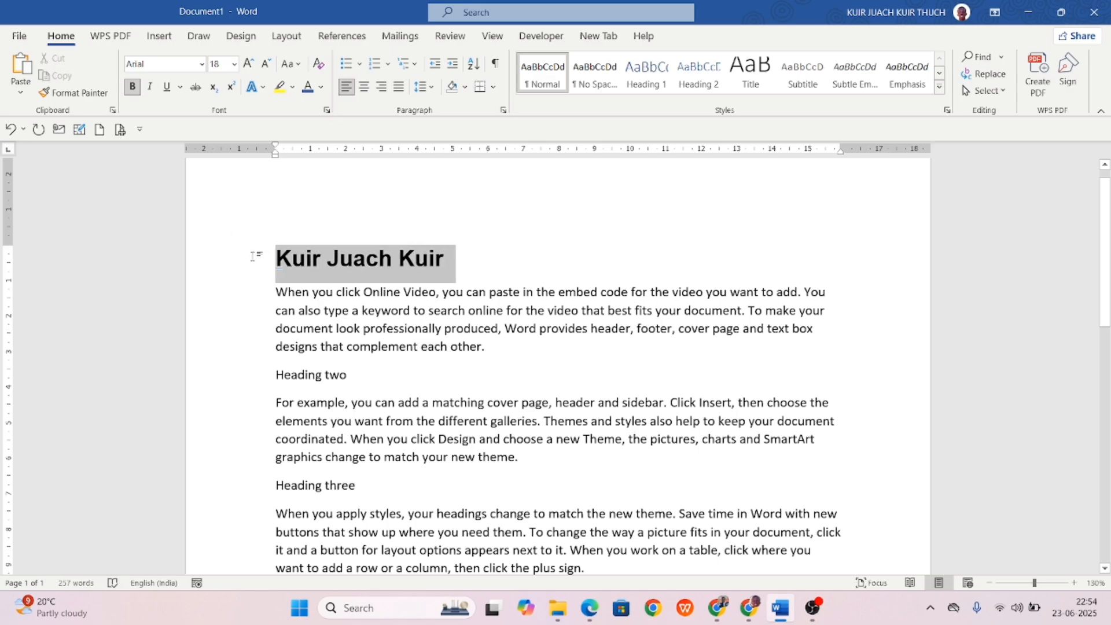
{"action": "left_click", "coordinate": [132, 88]}
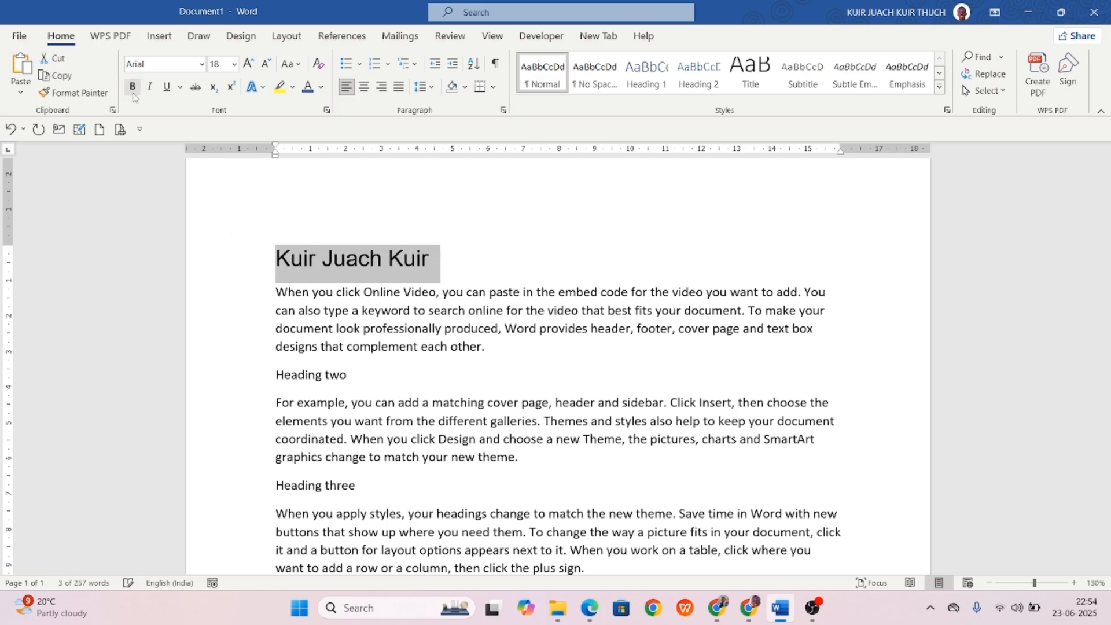
Italicise the heading, briefly underline it, then remove the underline.
{"action": "left_click", "coordinate": [273, 289]}
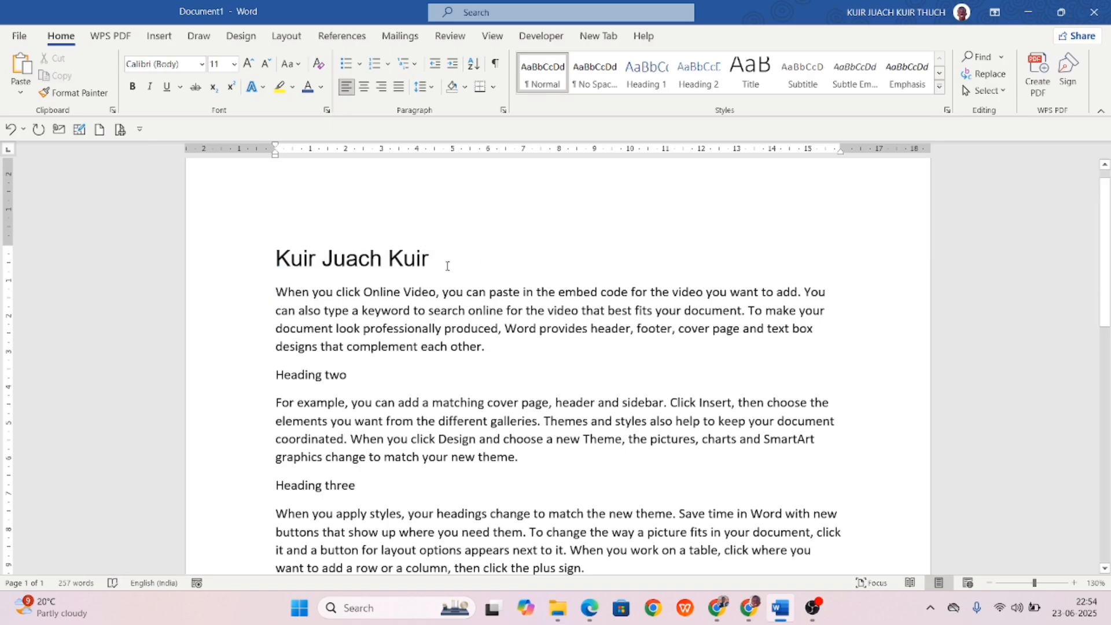
{"action": "left_click_drag", "start_coordinate": [447, 265], "coordinate": [236, 266]}
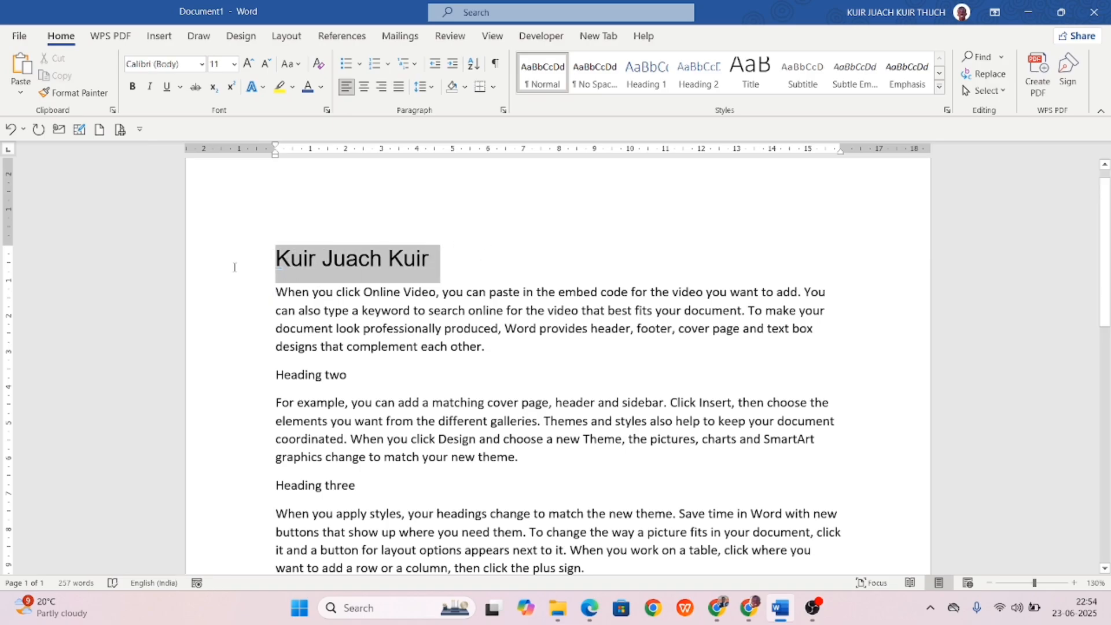
{"action": "left_click", "coordinate": [150, 88]}
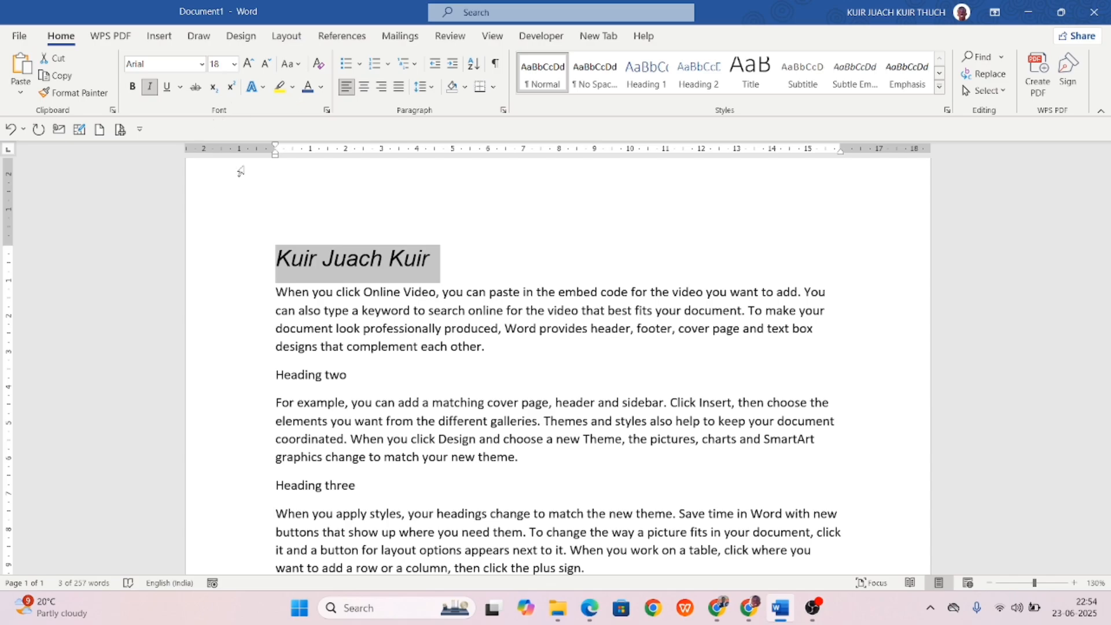
{"action": "left_click", "coordinate": [171, 87]}
{"action": "left_click", "coordinate": [501, 223]}
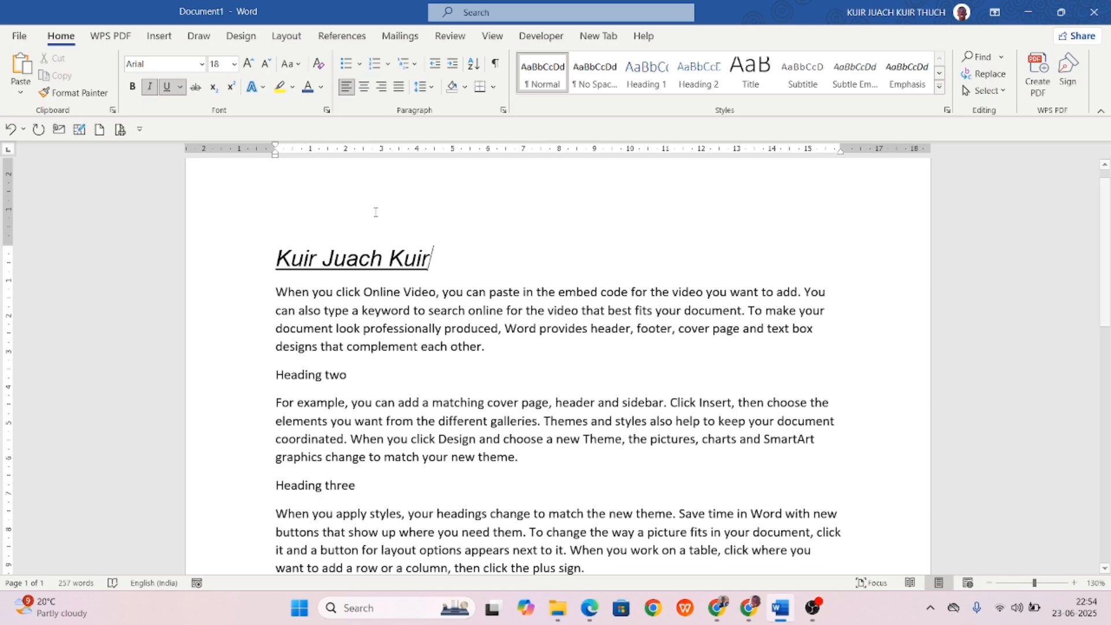
{"action": "left_click_drag", "start_coordinate": [446, 261], "coordinate": [276, 258]}
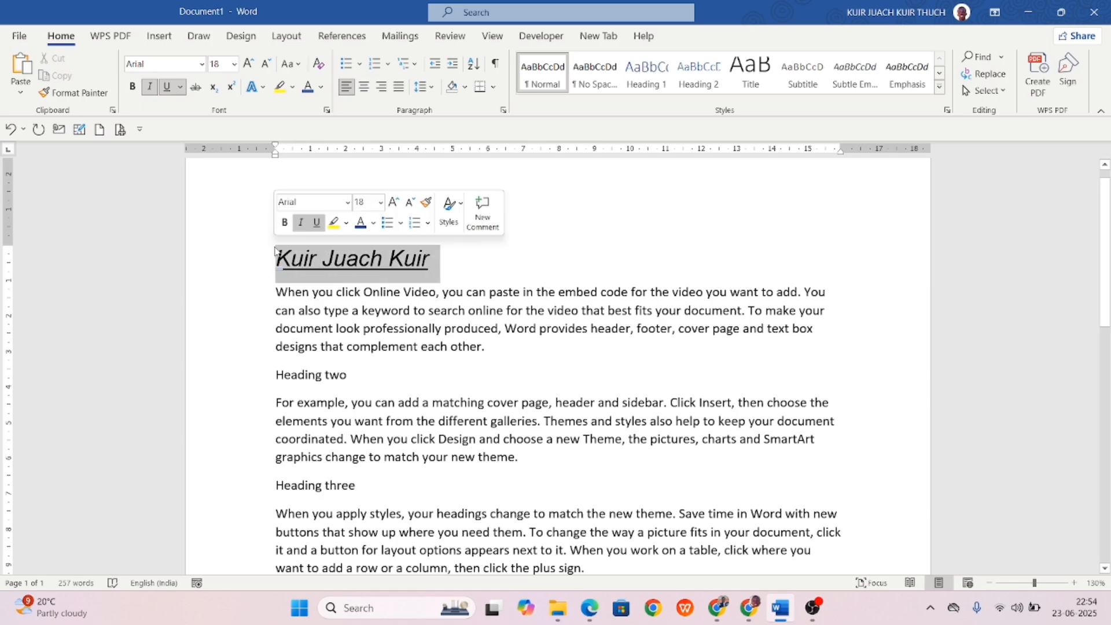
{"action": "left_click", "coordinate": [167, 87]}
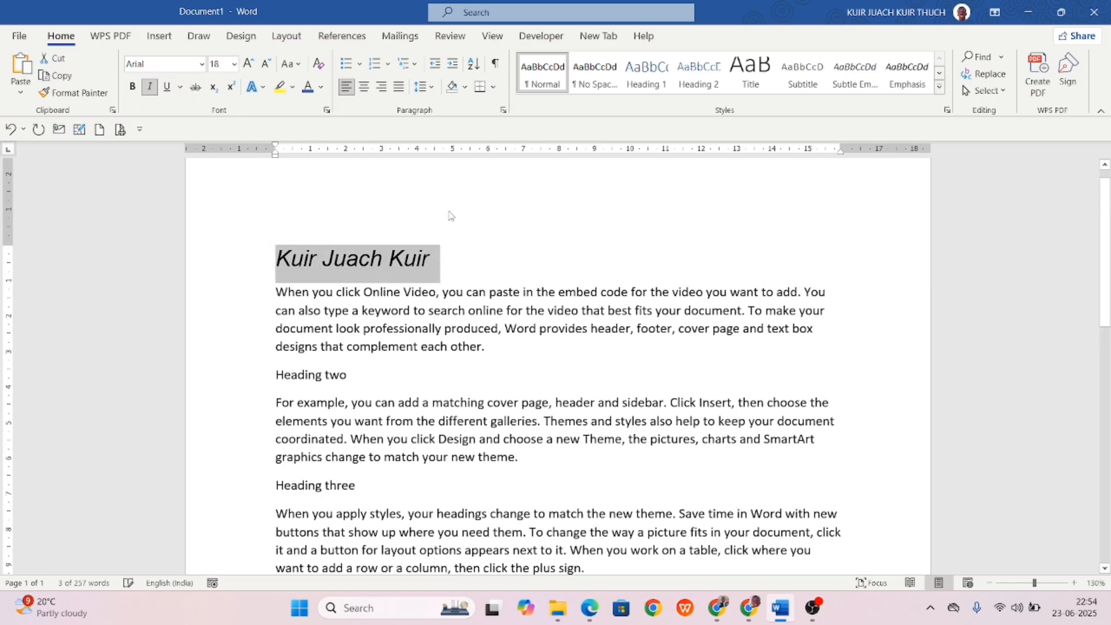
{"action": "left_click", "coordinate": [466, 257]}
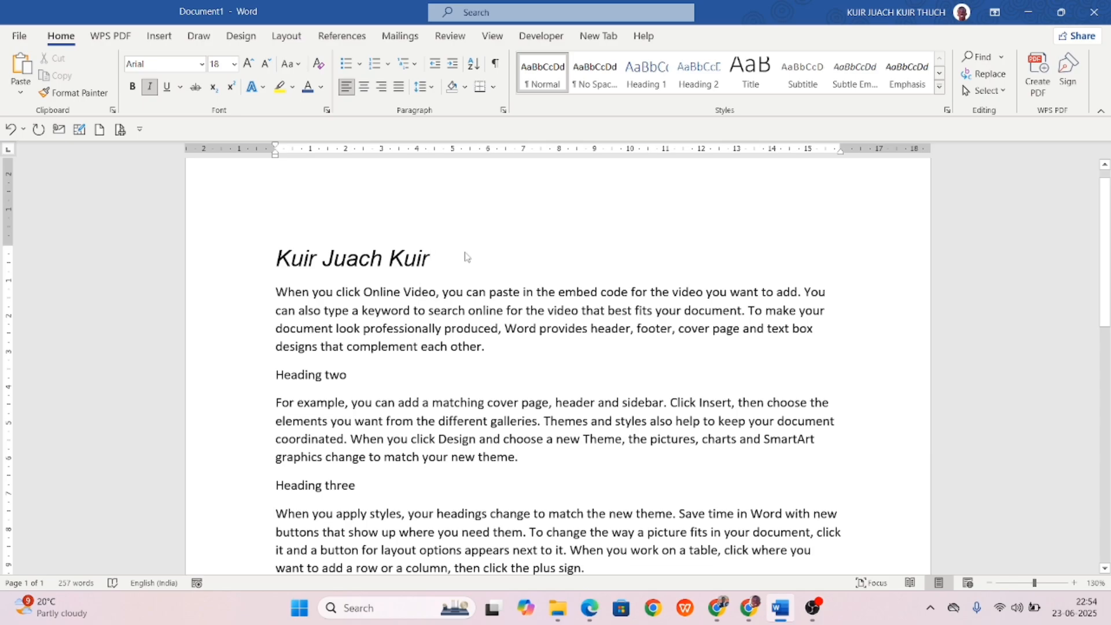
Erase the name heading and type 'sub:recomendation Iater' in its place.
{"action": "key", "text": "BackSpace"}
{"action": "key", "text": "BackSpace"}
{"action": "key", "text": "BackSpace"}
{"action": "key", "text": "BackSpace"}
{"action": "key", "text": "BackSpace"}
{"action": "key", "text": "BackSpace"}
{"action": "key", "text": "BackSpace"}
{"action": "key", "text": "BackSpace"}
{"action": "key", "text": "BackSpace"}
{"action": "key", "text": "BackSpace"}
{"action": "key", "text": "BackSpace"}
{"action": "key", "text": "BackSpace"}
{"action": "key", "text": "BackSpace"}
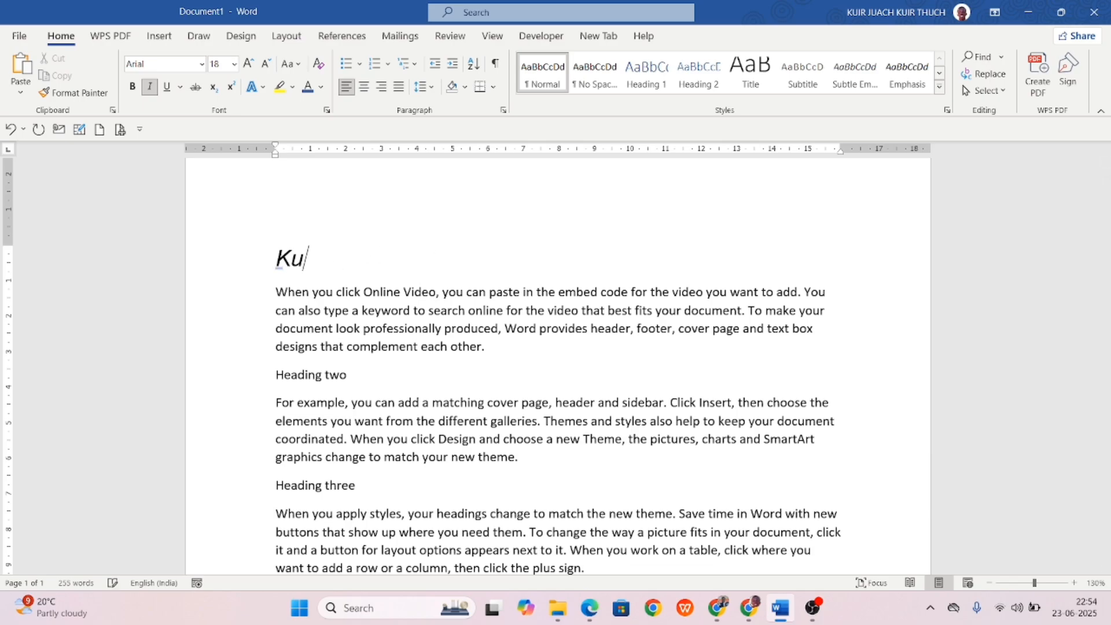
{"action": "key", "text": "BackSpace"}
{"action": "key", "text": "BackSpace"}
{"action": "type", "text": "sub:"}
{"action": "type", "text": "reco"}
{"action": "type", "text": "m"}
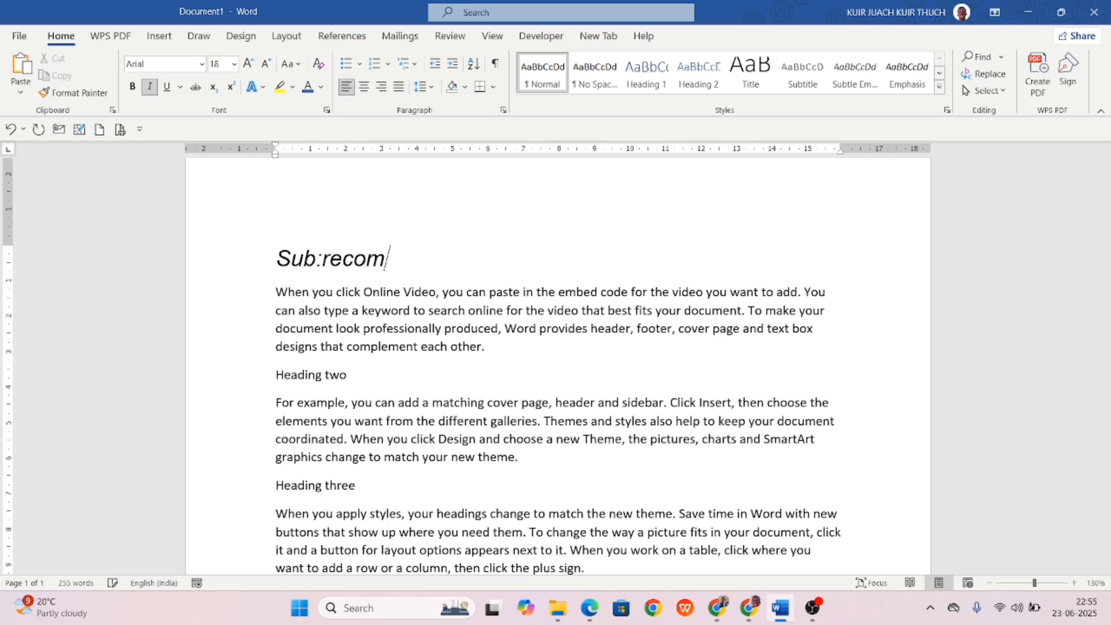
{"action": "type", "text": "endation Iater"}
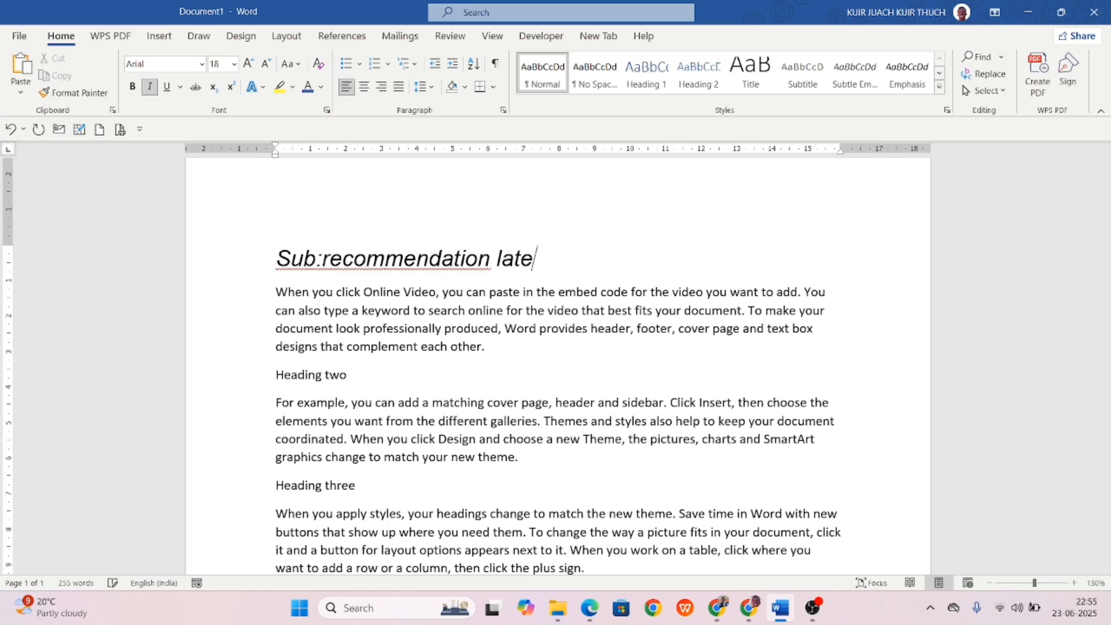
Accept the 'Sub: recommendation' spelling fix, then toggle underline on and off so none remains.
{"action": "right_click", "coordinate": [406, 265]}
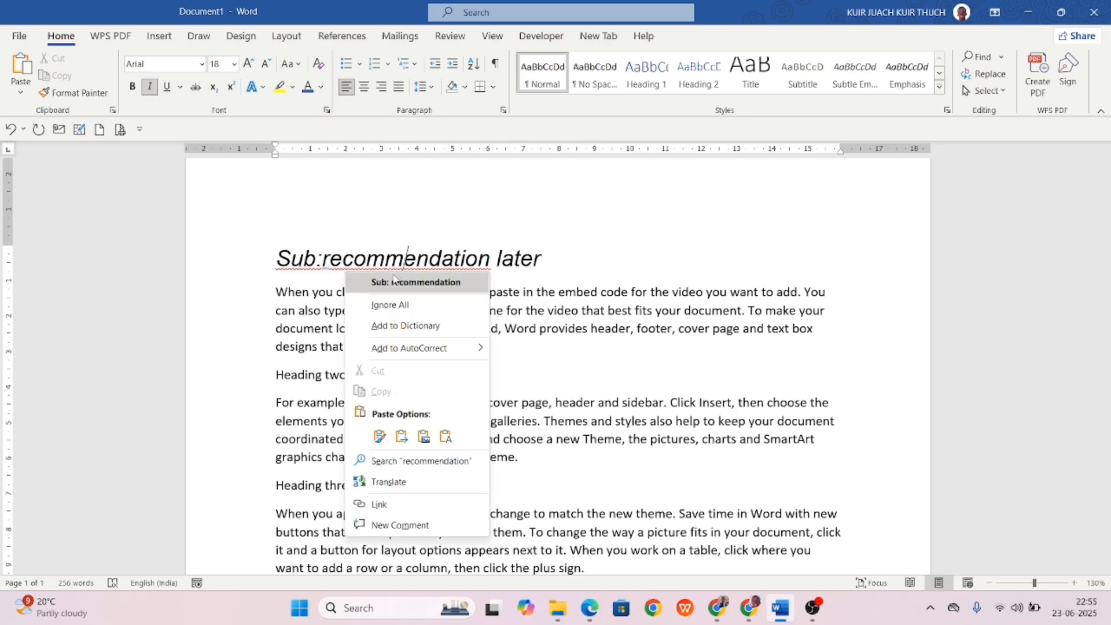
{"action": "left_click", "coordinate": [393, 281]}
{"action": "left_click_drag", "start_coordinate": [549, 258], "coordinate": [257, 247]}
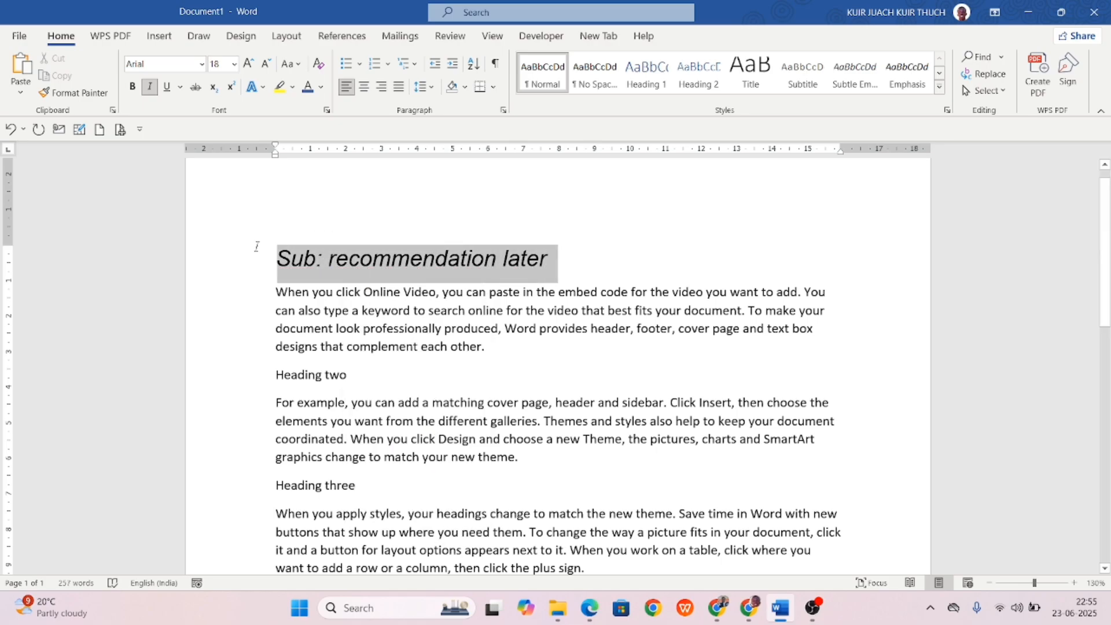
{"action": "left_click", "coordinate": [166, 92]}
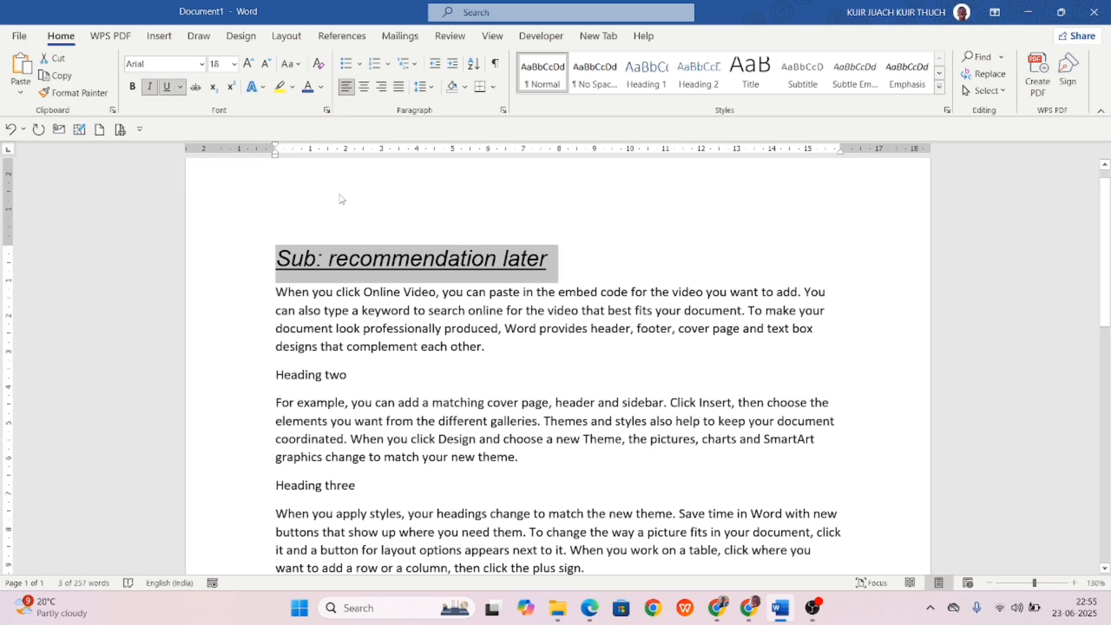
{"action": "left_click", "coordinate": [338, 258]}
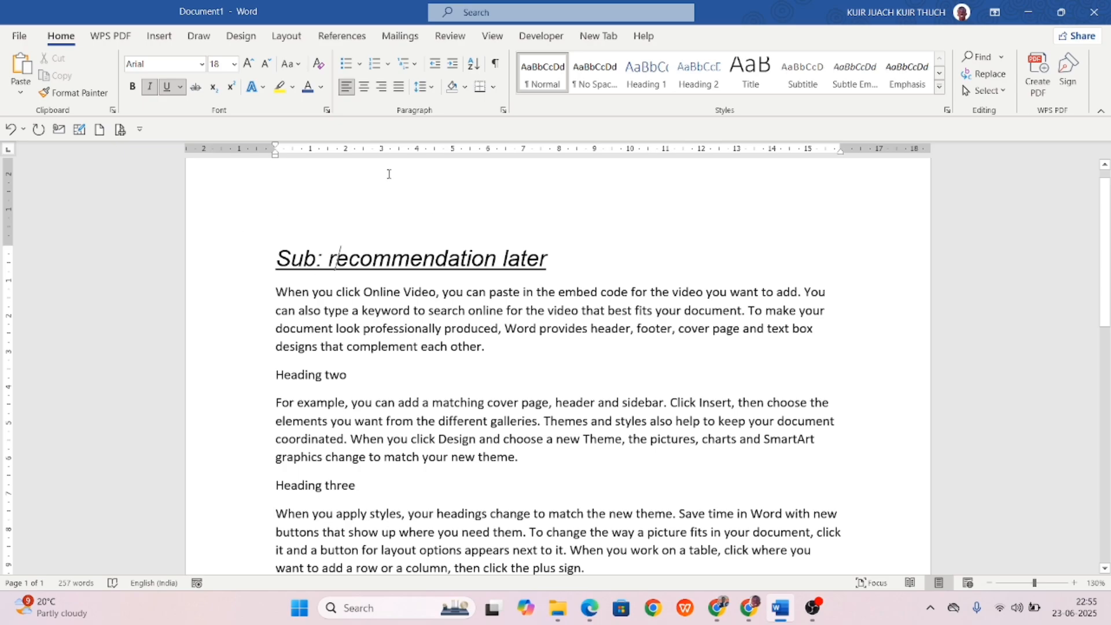
{"action": "left_click", "coordinate": [166, 86]}
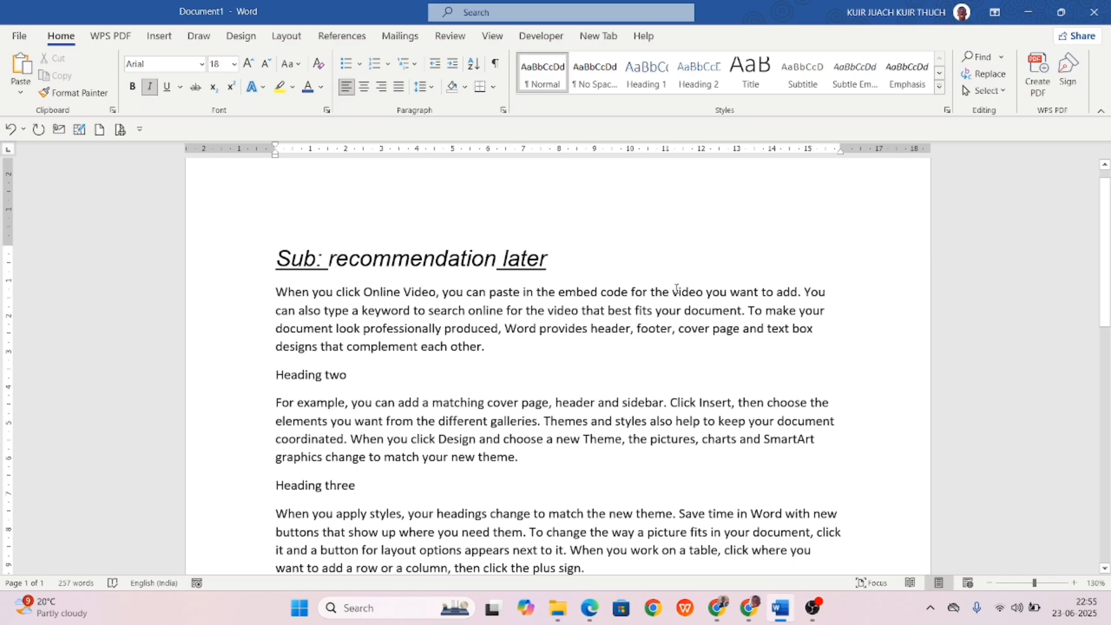
{"action": "left_click_drag", "start_coordinate": [588, 268], "coordinate": [252, 274]}
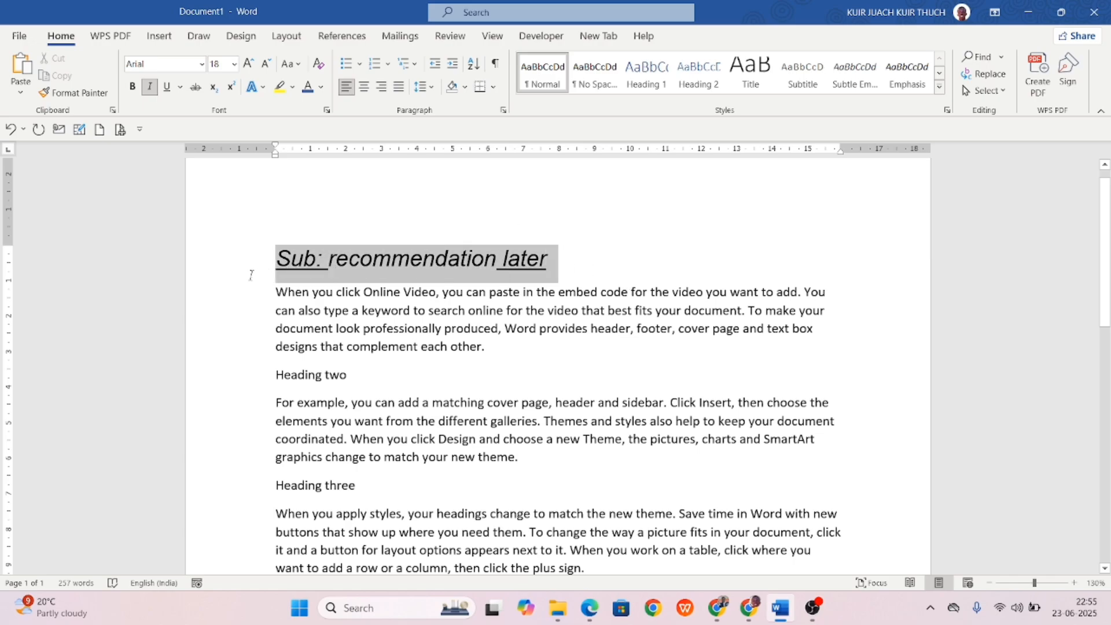
{"action": "left_click", "coordinate": [167, 88]}
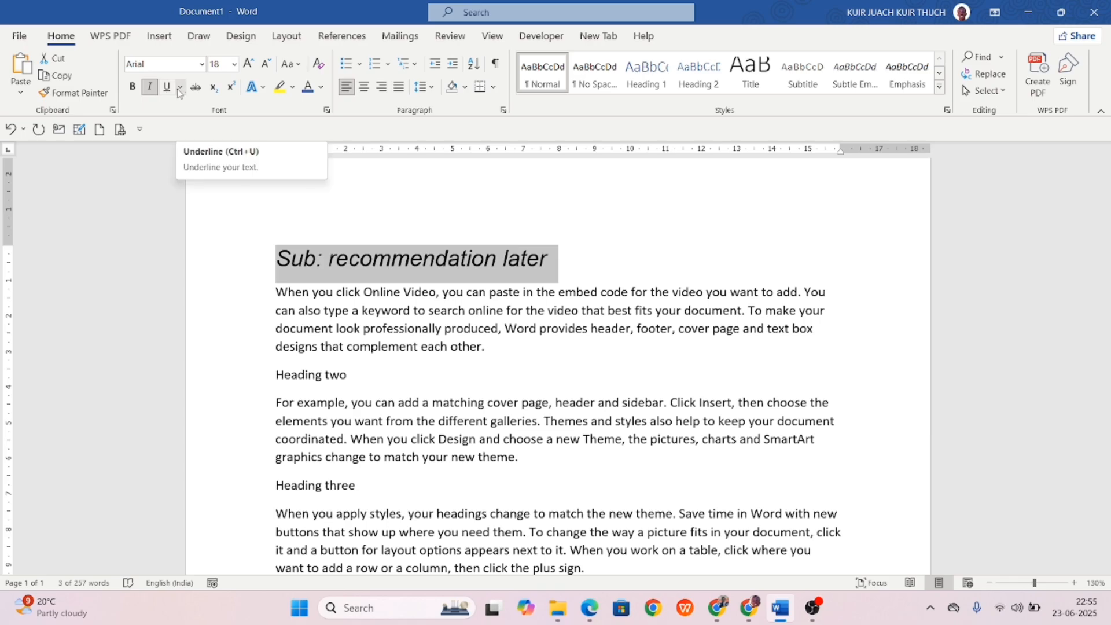
{"action": "left_click", "coordinate": [180, 90]}
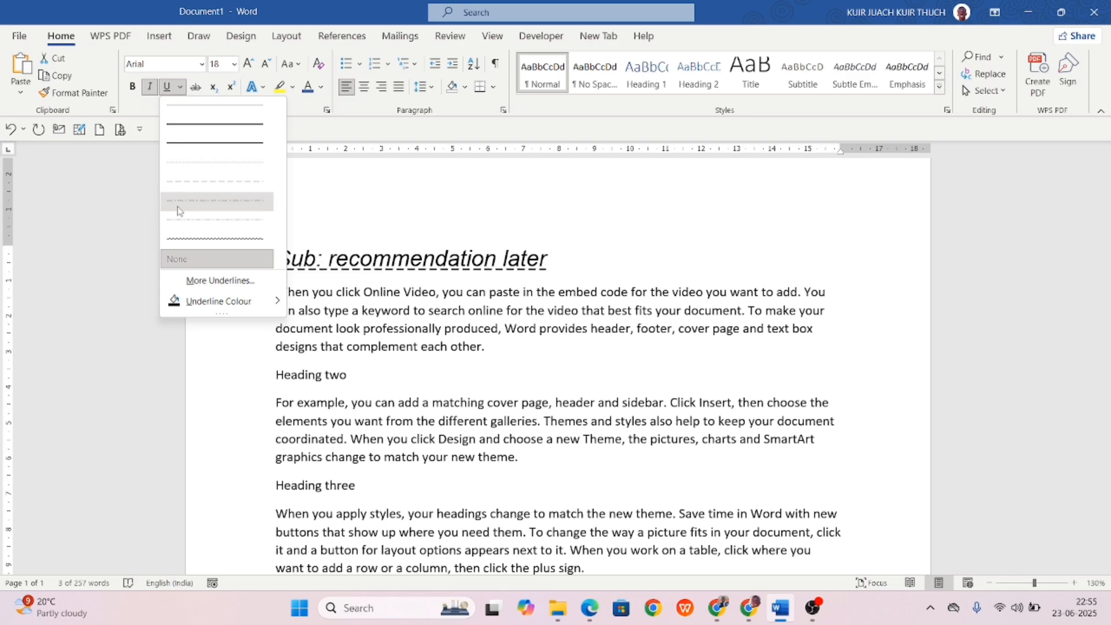
{"action": "left_click", "coordinate": [381, 206]}
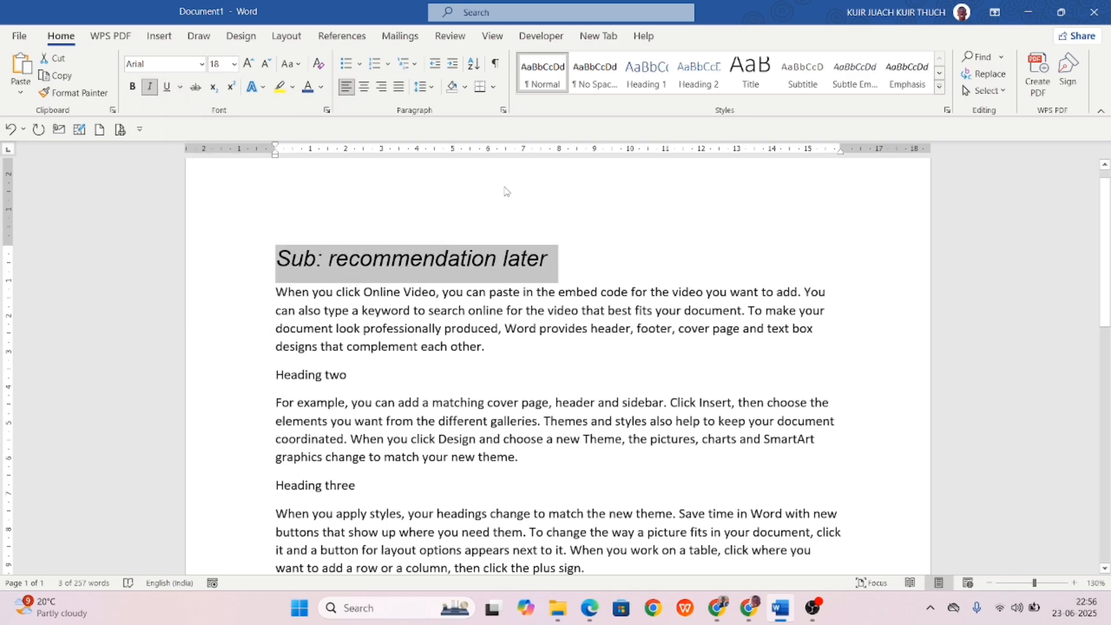
Strike through the heading, append 'kui' after 'later', and add empty lines below.
{"action": "left_click", "coordinate": [194, 88]}
{"action": "left_click", "coordinate": [617, 232]}
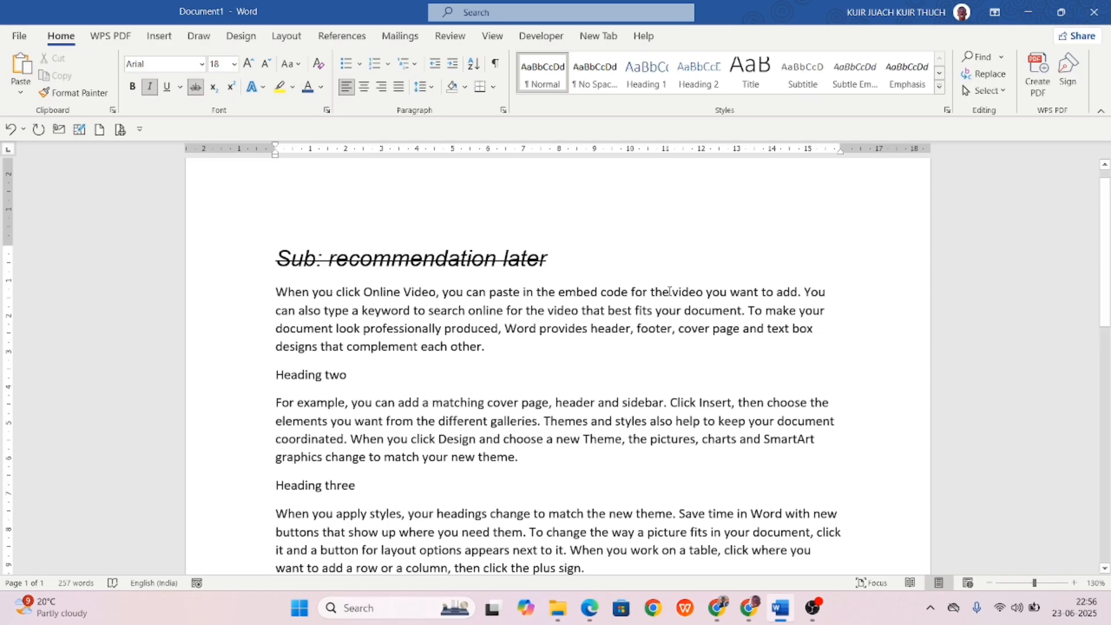
{"action": "type", "text": "kuidkjfdk"}
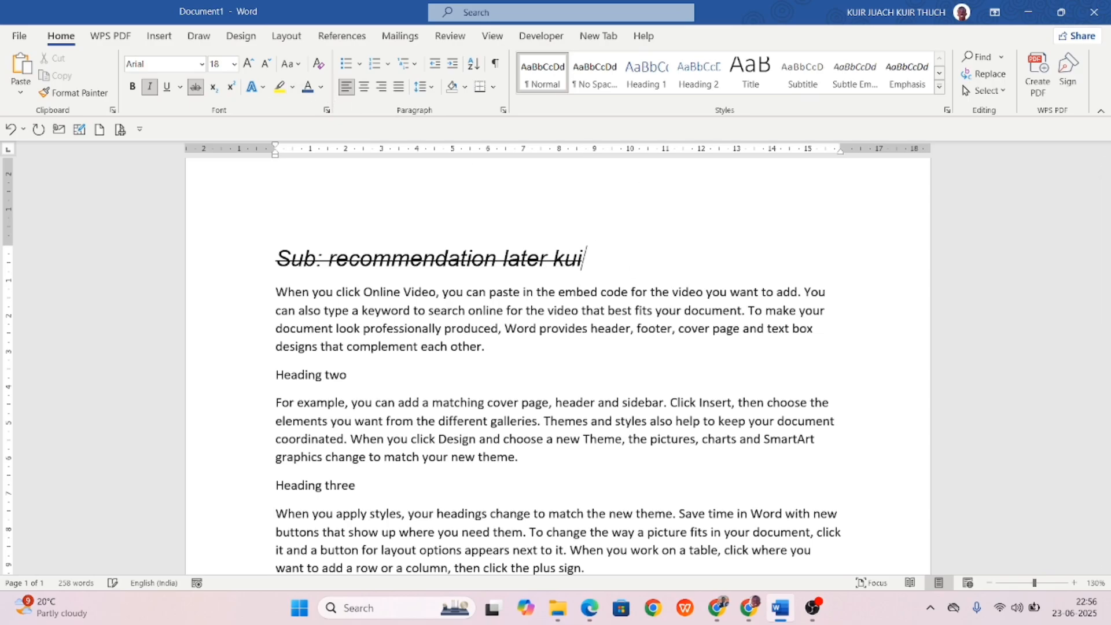
{"action": "key", "text": "BackSpace"}
{"action": "key", "text": "BackSpace"}
{"action": "key", "text": "BackSpace"}
{"action": "key", "text": "BackSpace"}
{"action": "key", "text": "BackSpace"}
{"action": "key", "text": "BackSpace"}
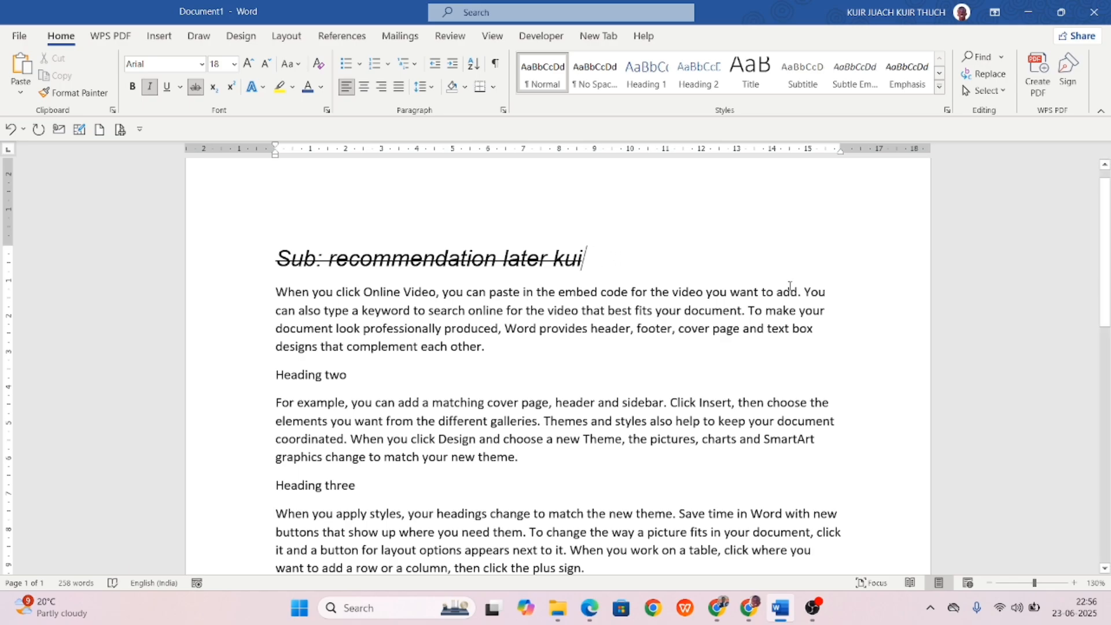
{"action": "key", "text": "Return"}
{"action": "key", "text": "Return"}
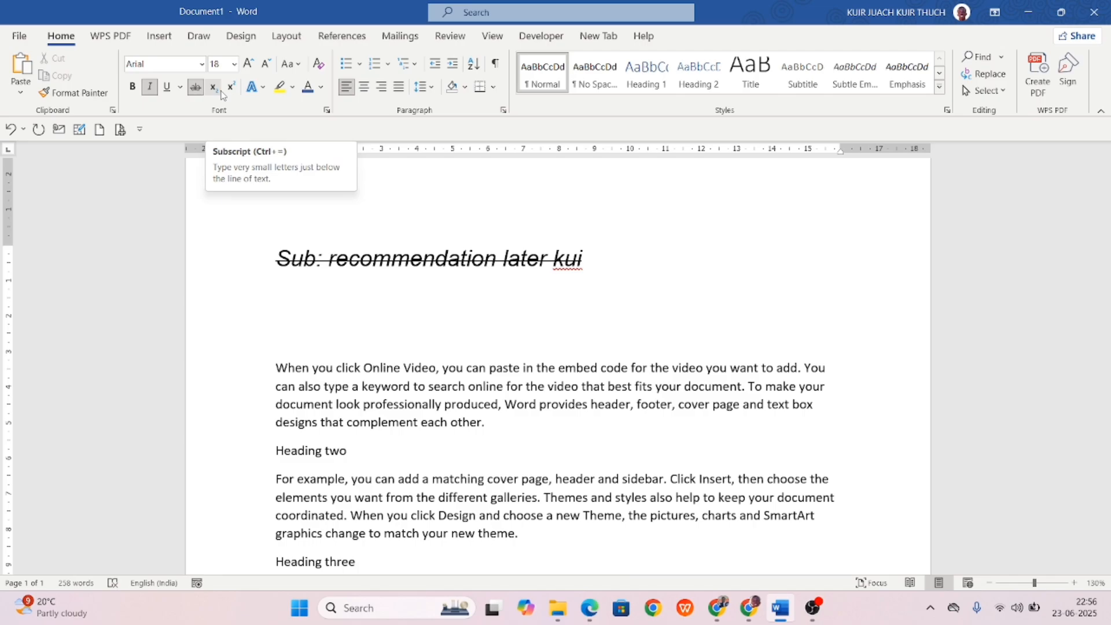
Turn off italic and type H₂O with a subscript 2.
{"action": "type", "text": "H"}
{"action": "key", "text": "BackSpace"}
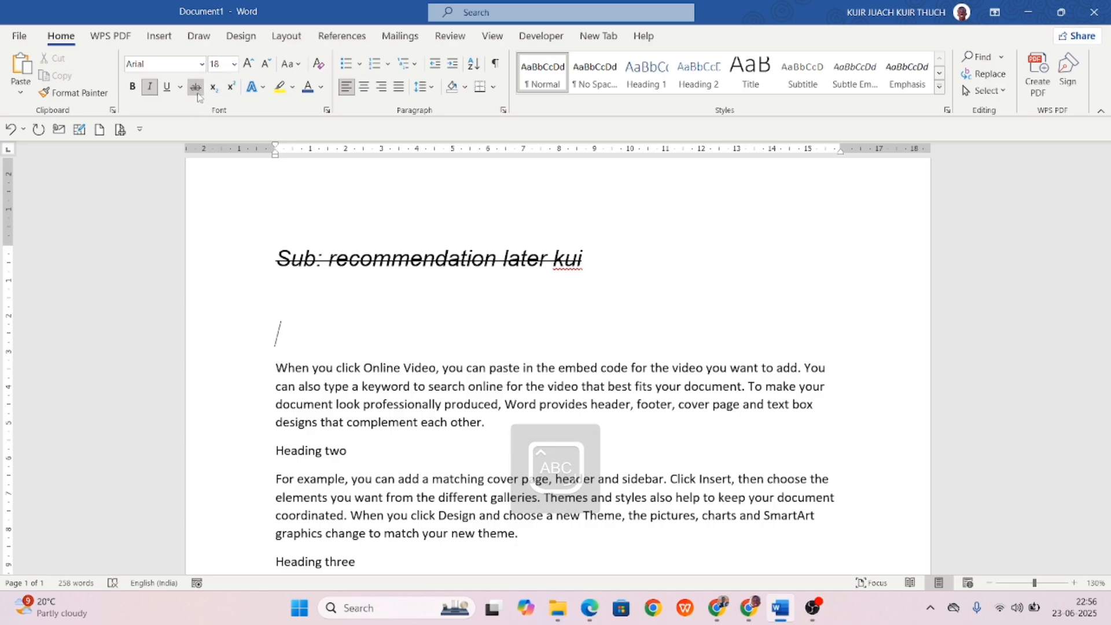
{"action": "left_click", "coordinate": [150, 88]}
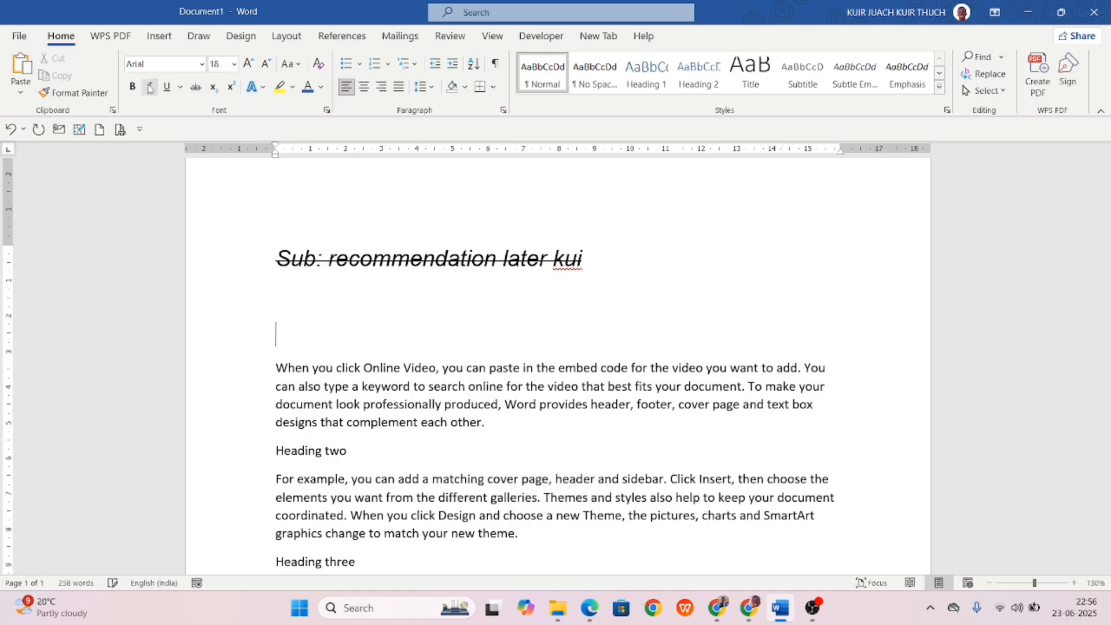
{"action": "type", "text": "H2O"}
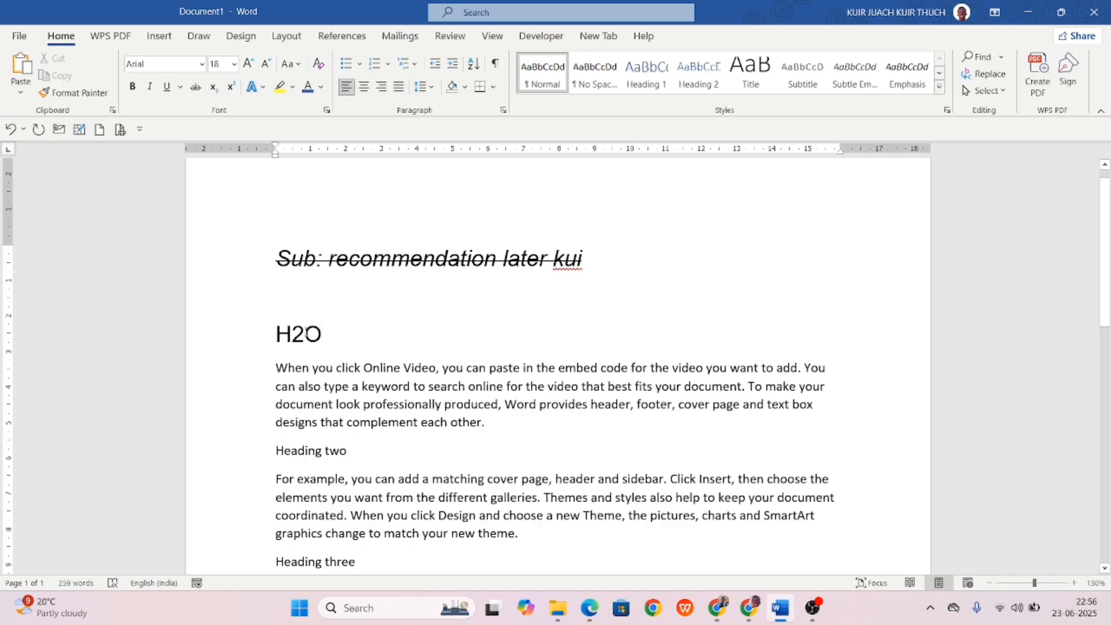
{"action": "left_click_drag", "start_coordinate": [305, 333], "coordinate": [290, 334]}
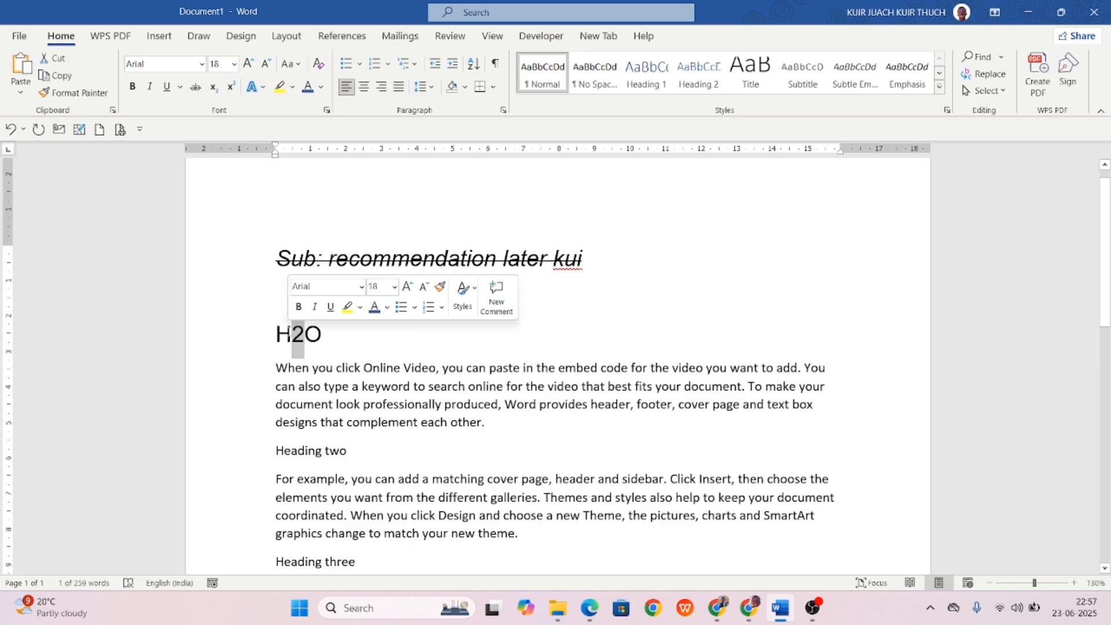
{"action": "left_click", "coordinate": [214, 87]}
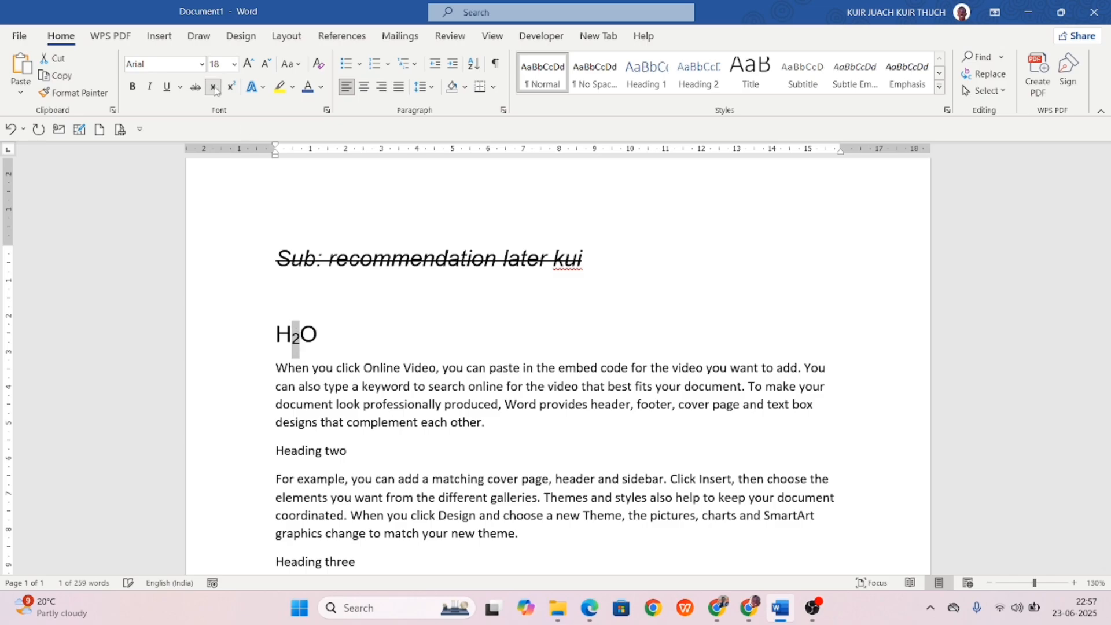
{"action": "left_click", "coordinate": [418, 331]}
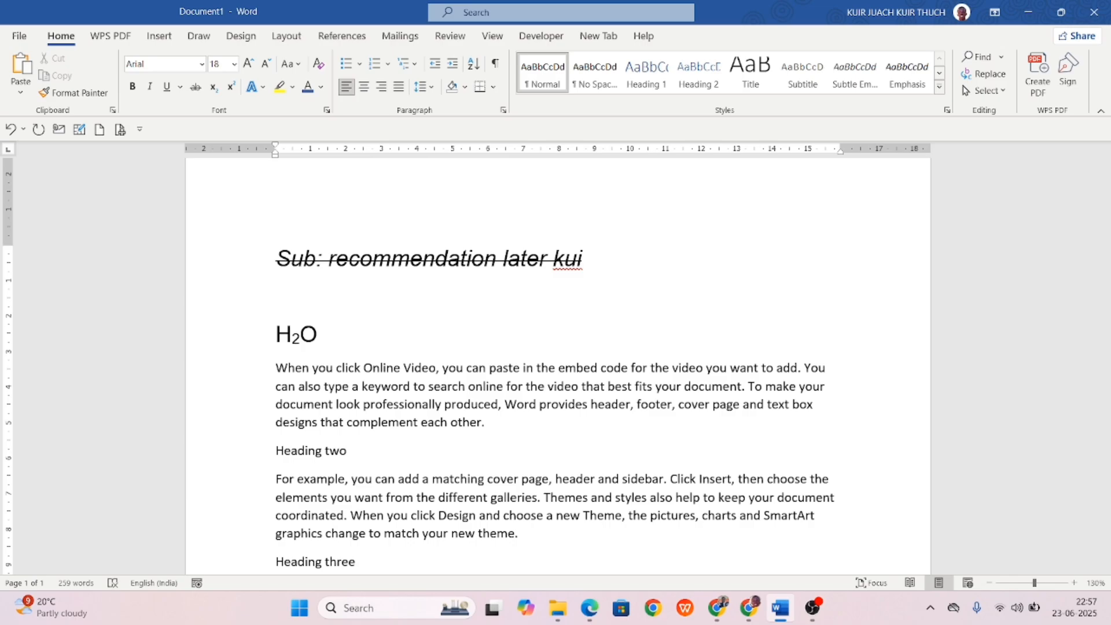
Type O₂ with a subscript 2 and start a new line.
{"action": "type", "text": "O2"}
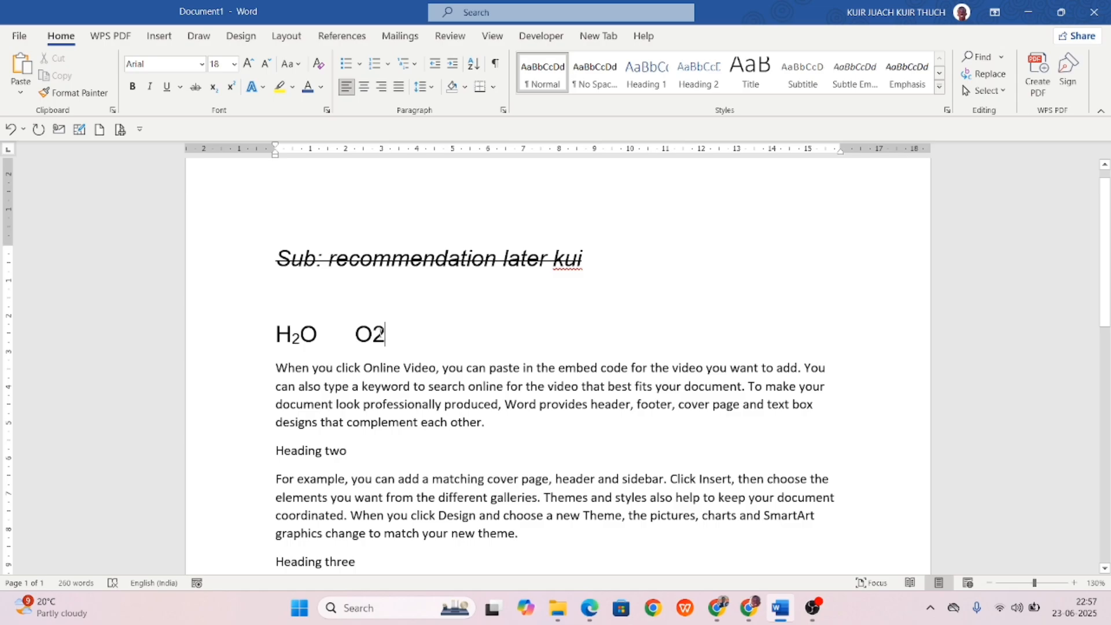
{"action": "key", "text": "shift+Left"}
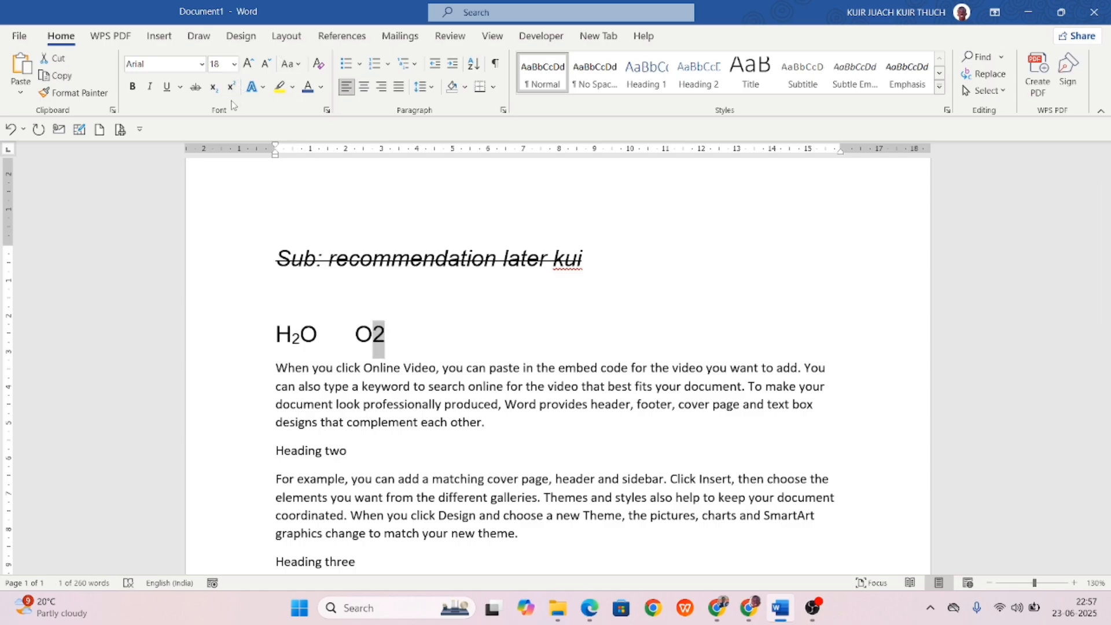
{"action": "left_click", "coordinate": [213, 90]}
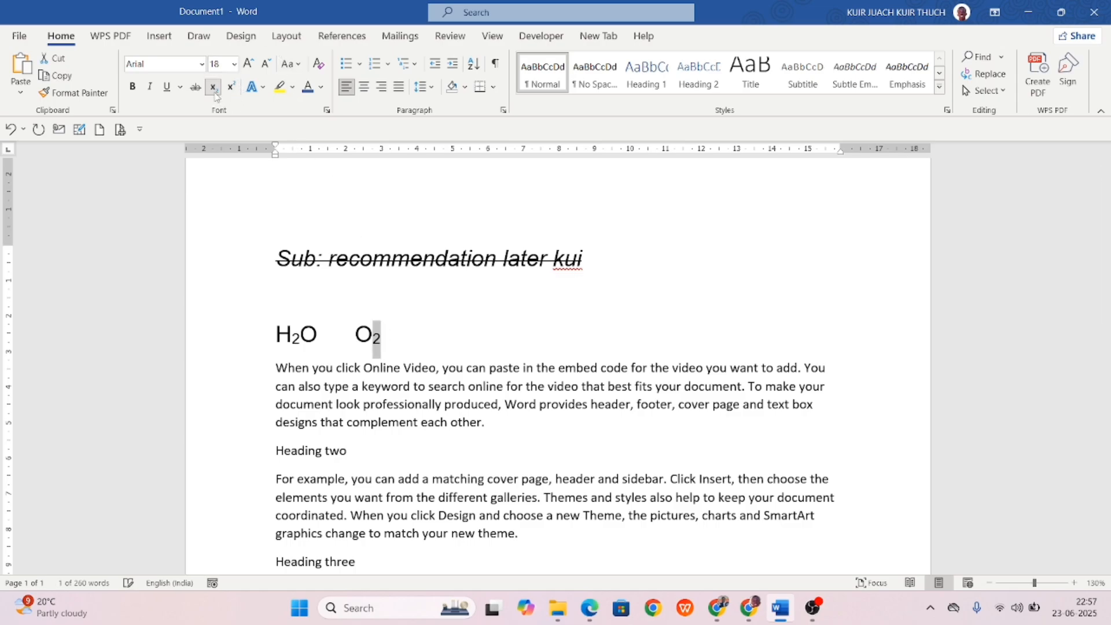
{"action": "left_click", "coordinate": [459, 315]}
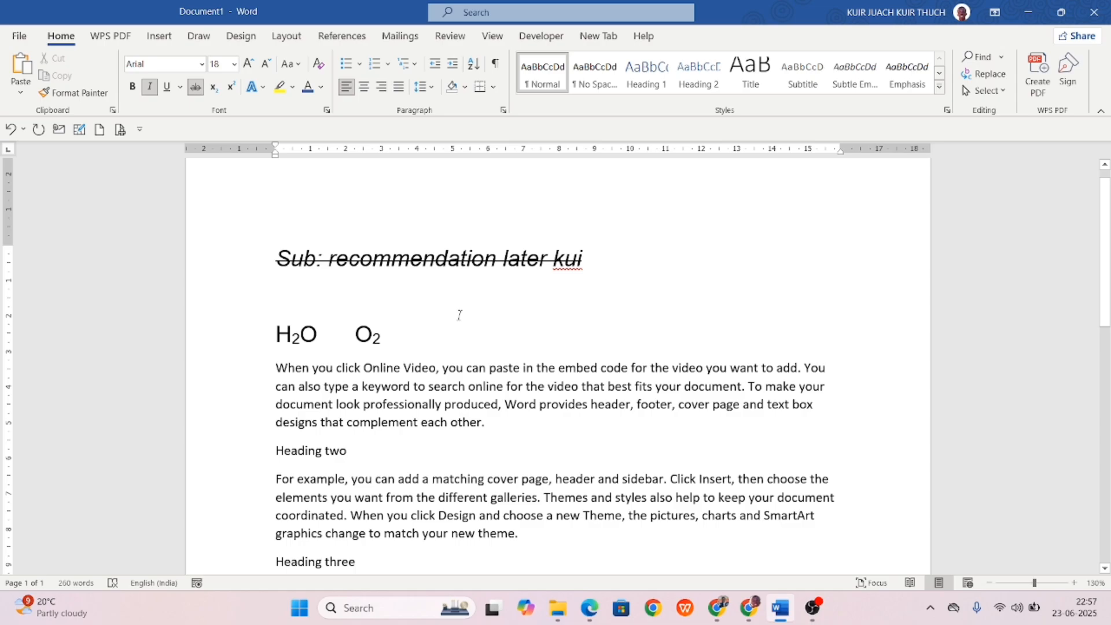
{"action": "left_click", "coordinate": [442, 337]}
{"action": "key", "text": "Return"}
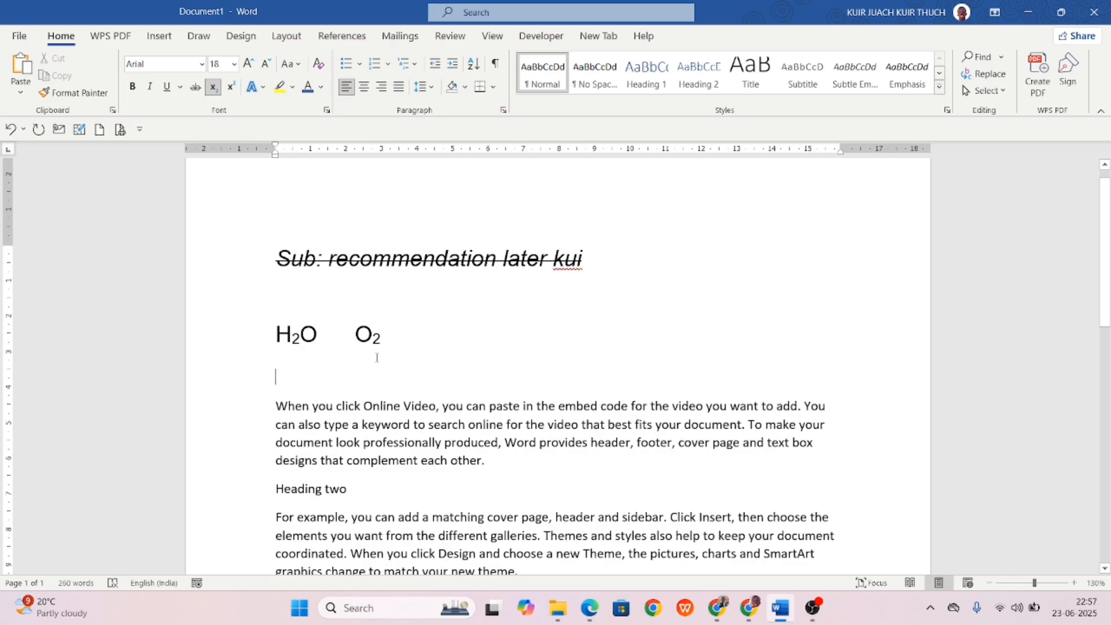
Type x³ with a superscript 3, returning to normal-height text afterwards.
{"action": "type", "text": "X"}
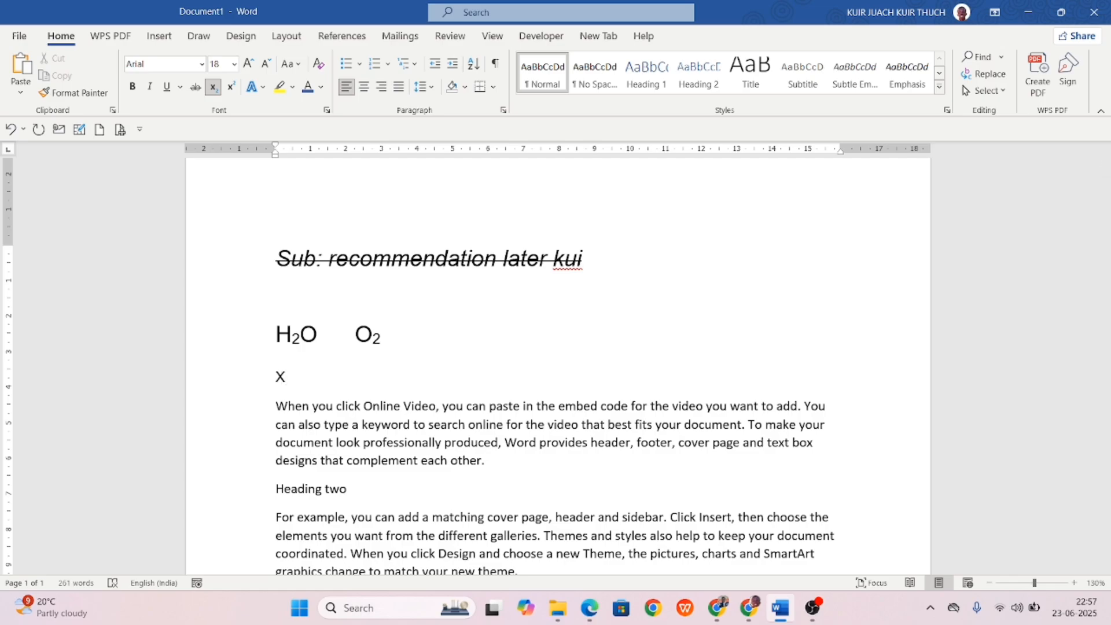
{"action": "type", "text": "3"}
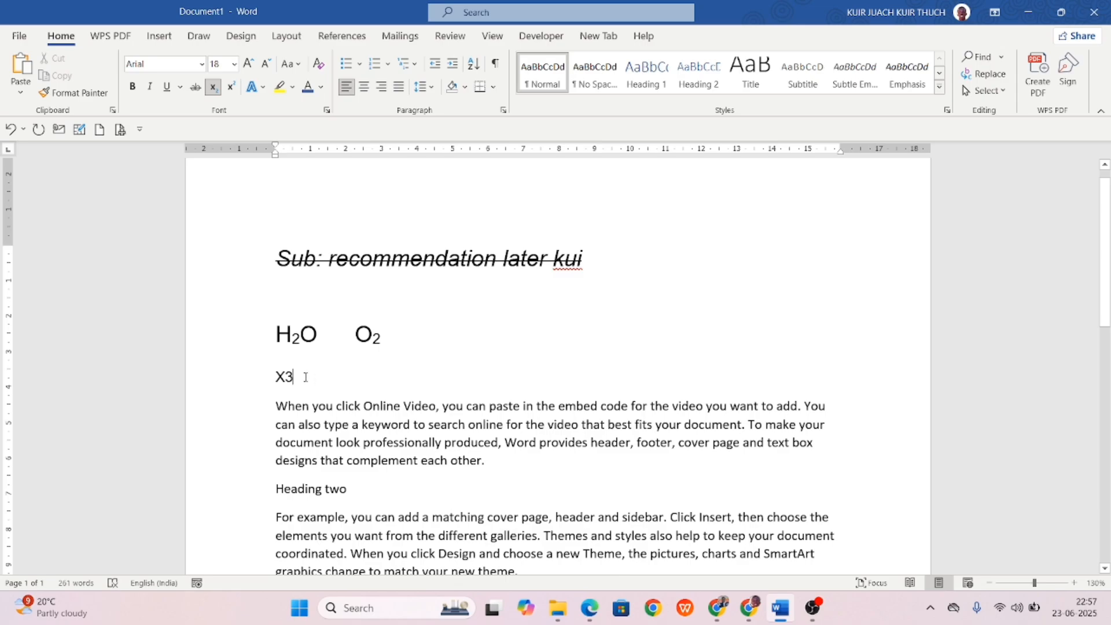
{"action": "left_click_drag", "start_coordinate": [293, 377], "coordinate": [284, 375]}
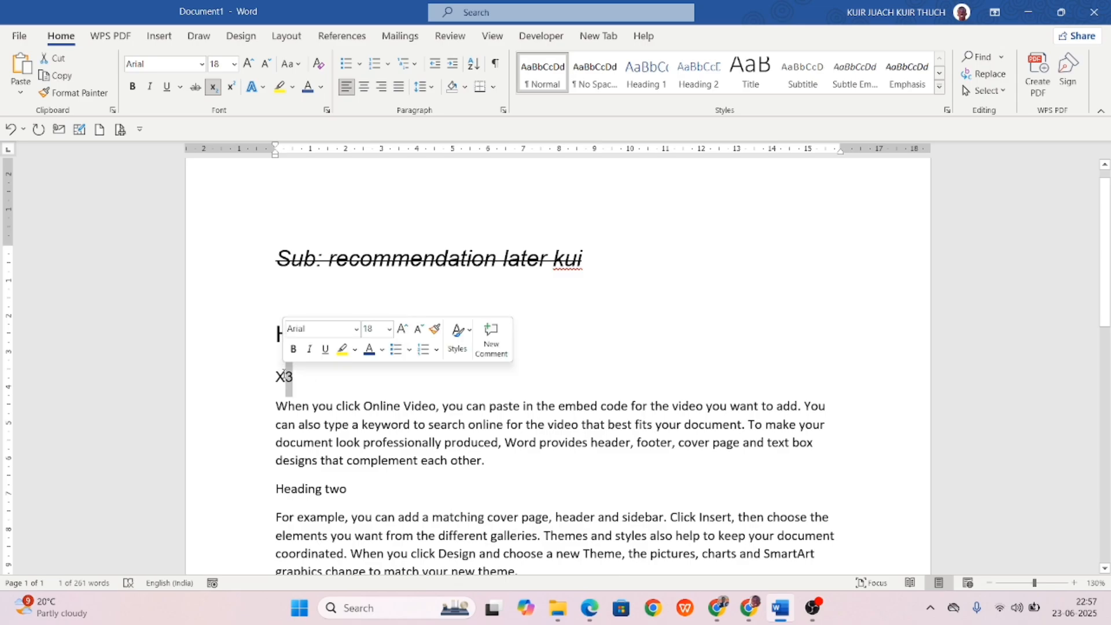
{"action": "left_click", "coordinate": [231, 88]}
{"action": "left_click", "coordinate": [358, 369]}
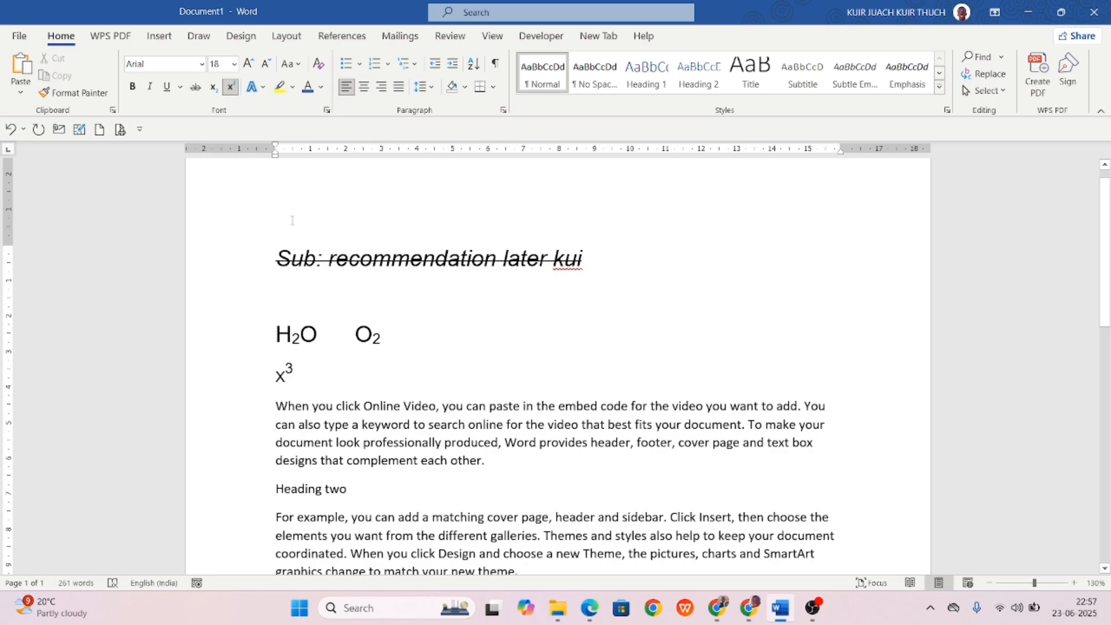
{"action": "left_click", "coordinate": [231, 87]}
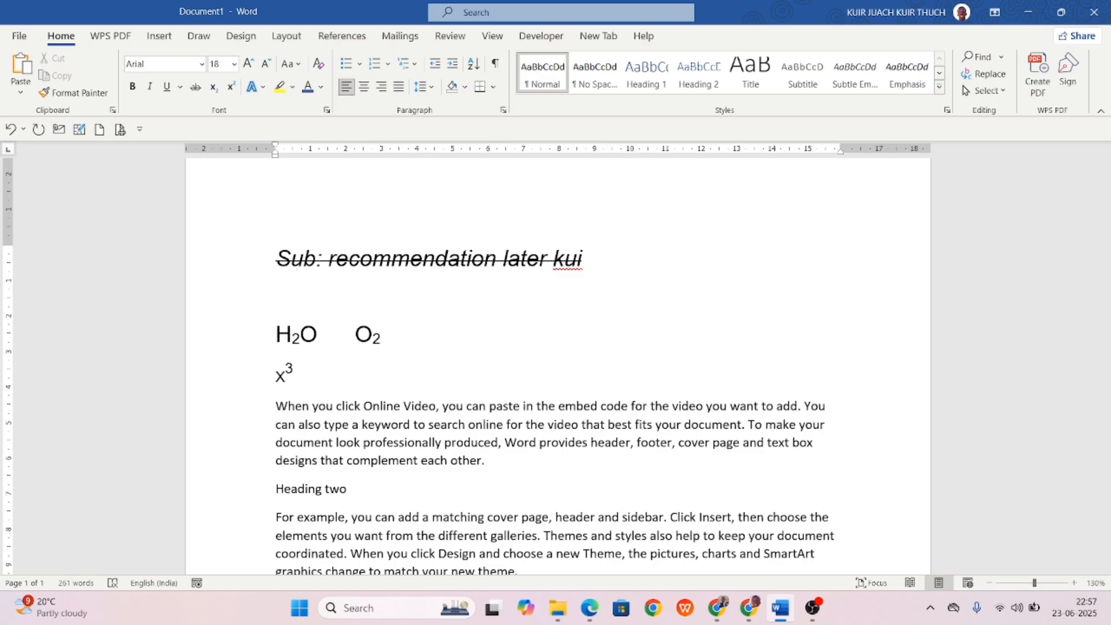
Type B² with a superscript 2, add a new line, and turn superscript off.
{"action": "type", "text": "B2"}
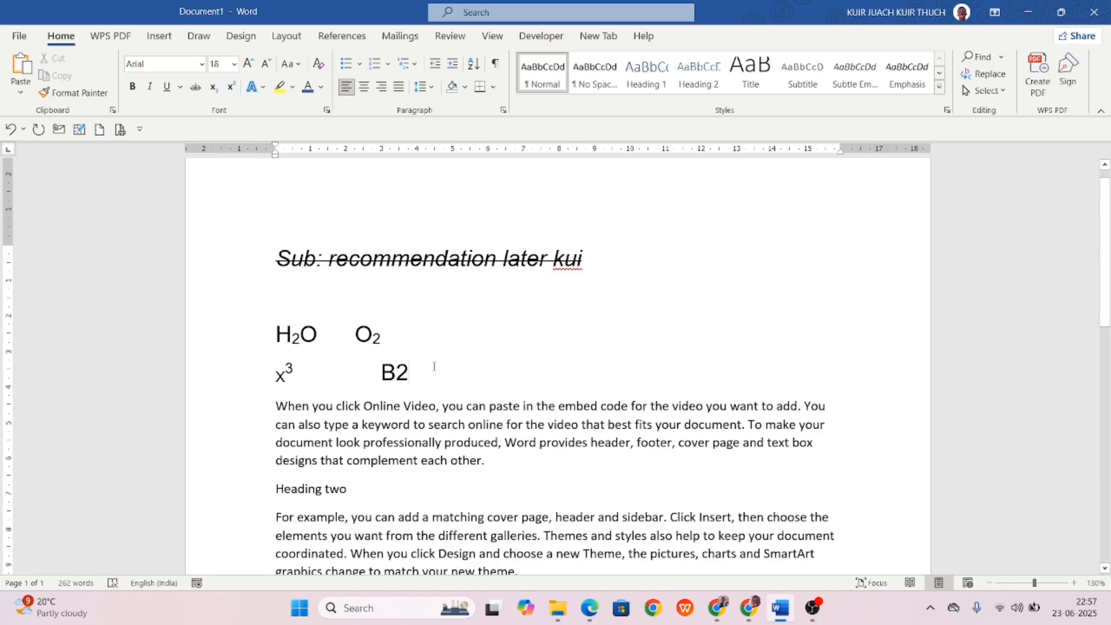
{"action": "key", "text": "shift+Left"}
{"action": "left_click", "coordinate": [230, 86]}
{"action": "left_click", "coordinate": [498, 350]}
{"action": "left_click", "coordinate": [462, 384]}
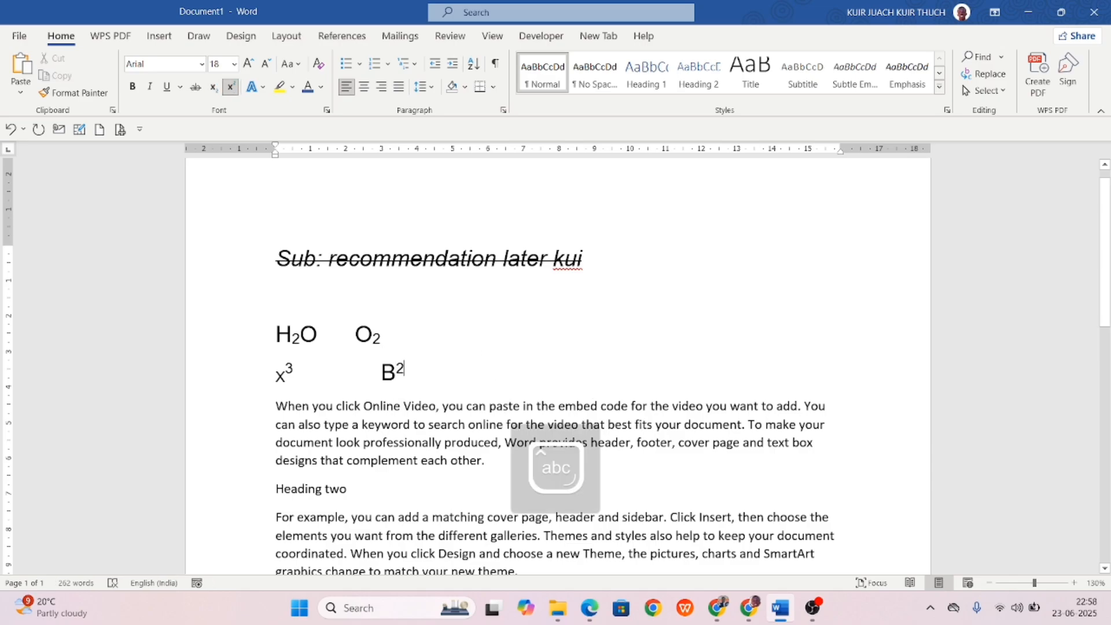
{"action": "key", "text": "Return"}
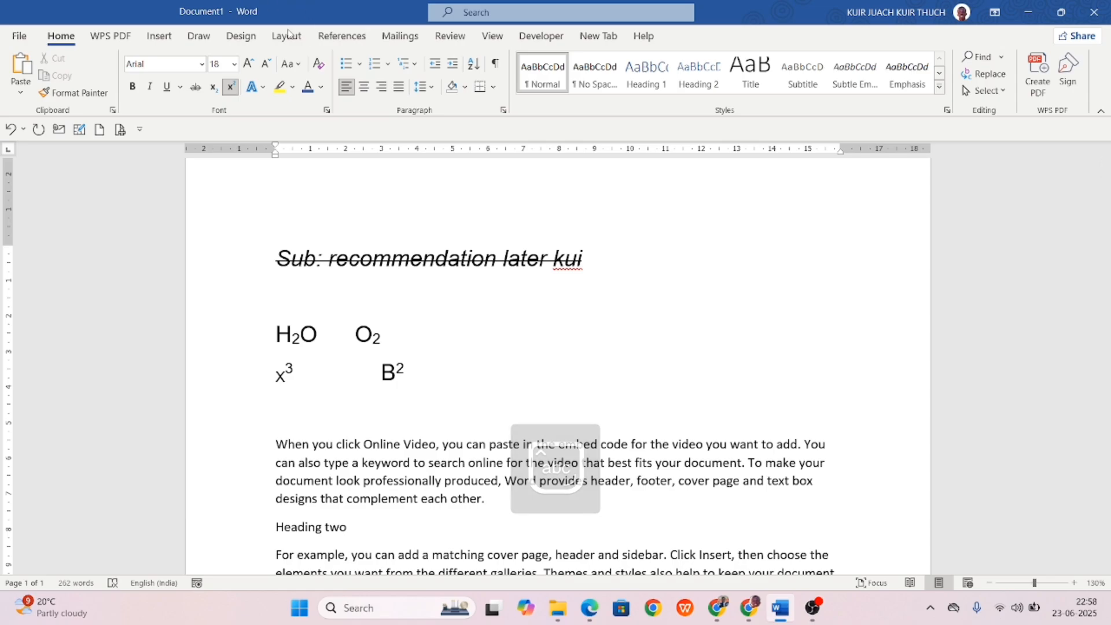
{"action": "left_click", "coordinate": [231, 87]}
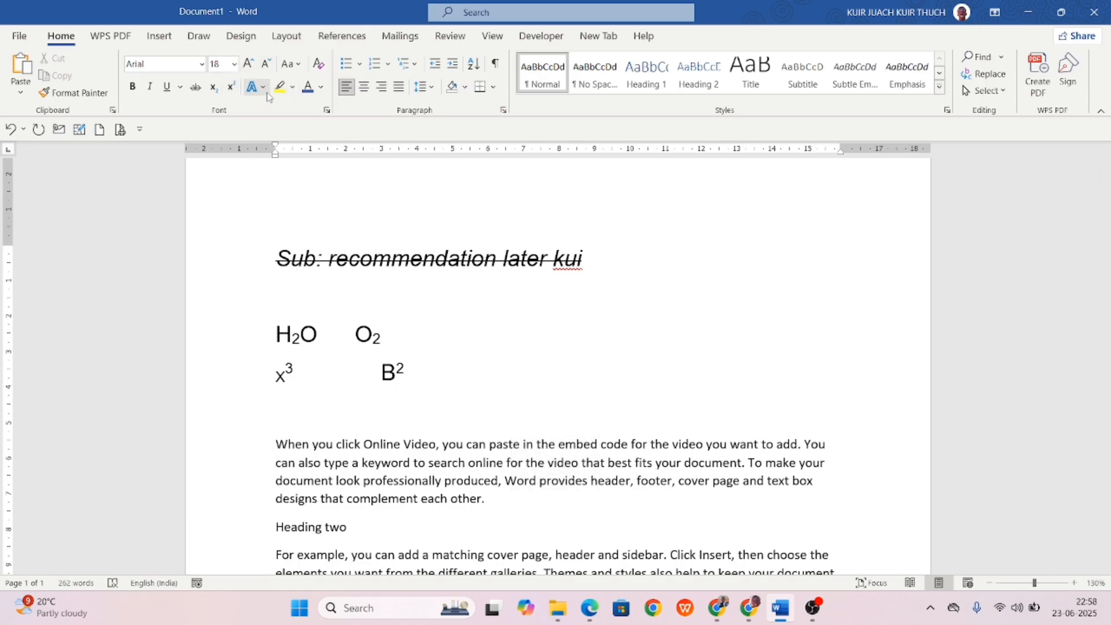
Preview text effects on the first body paragraph without applying any.
{"action": "left_click_drag", "start_coordinate": [488, 496], "coordinate": [277, 407]}
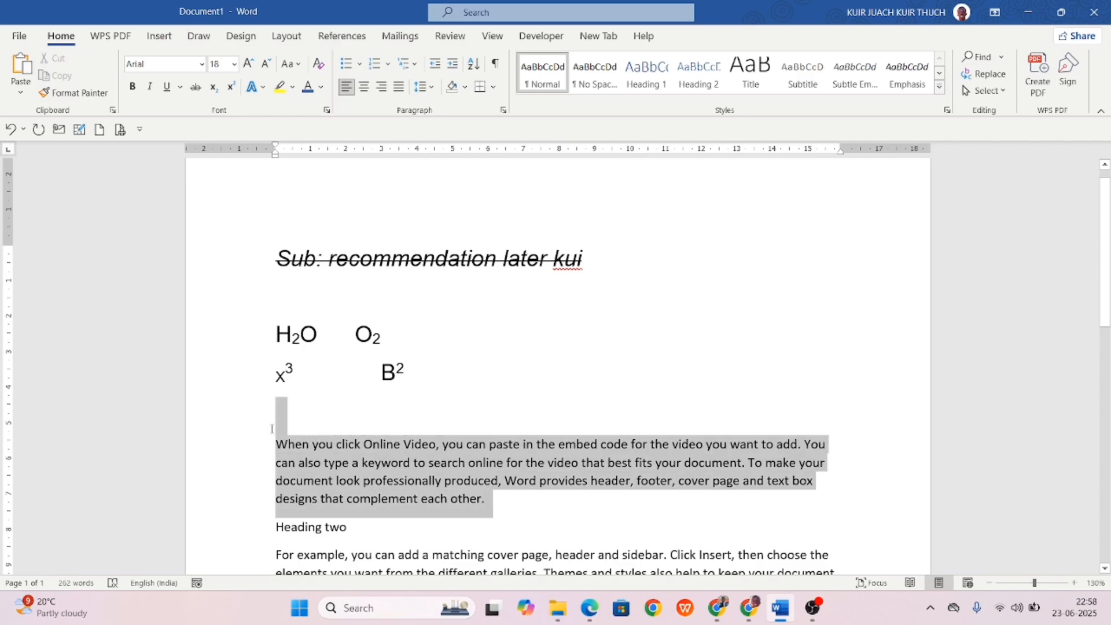
{"action": "left_click", "coordinate": [264, 88]}
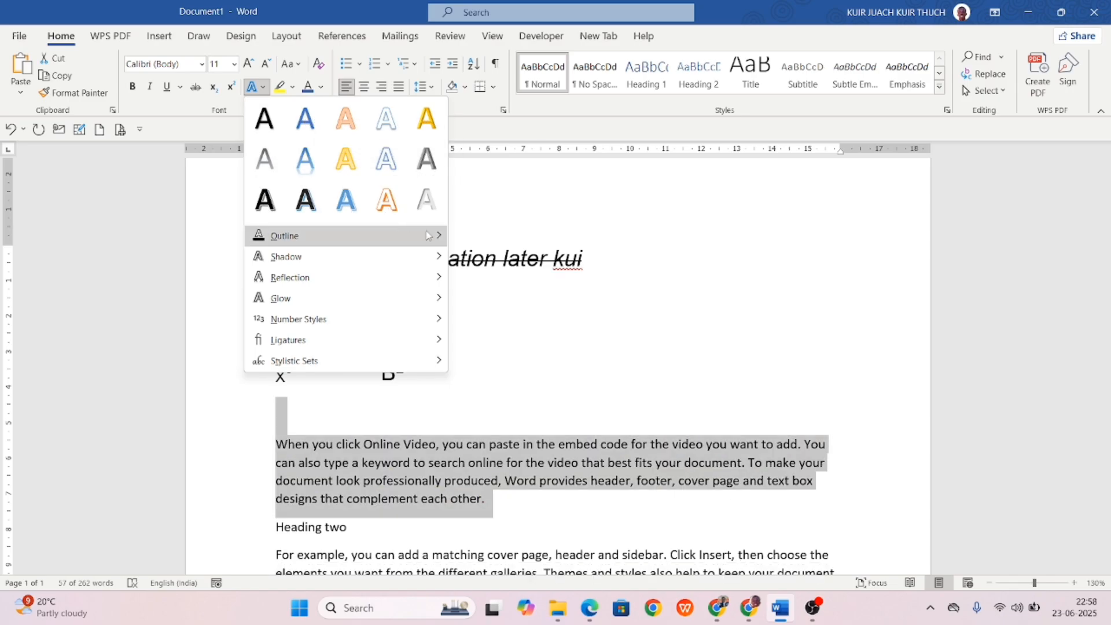
{"action": "mouse_move", "coordinate": [424, 243]}
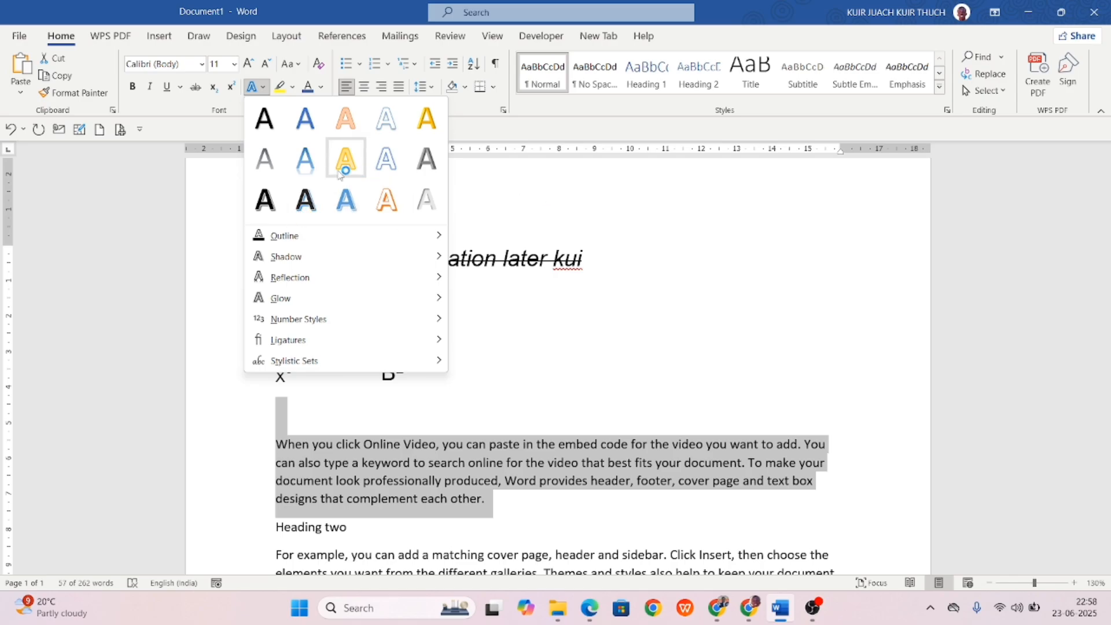
{"action": "left_click", "coordinate": [472, 313]}
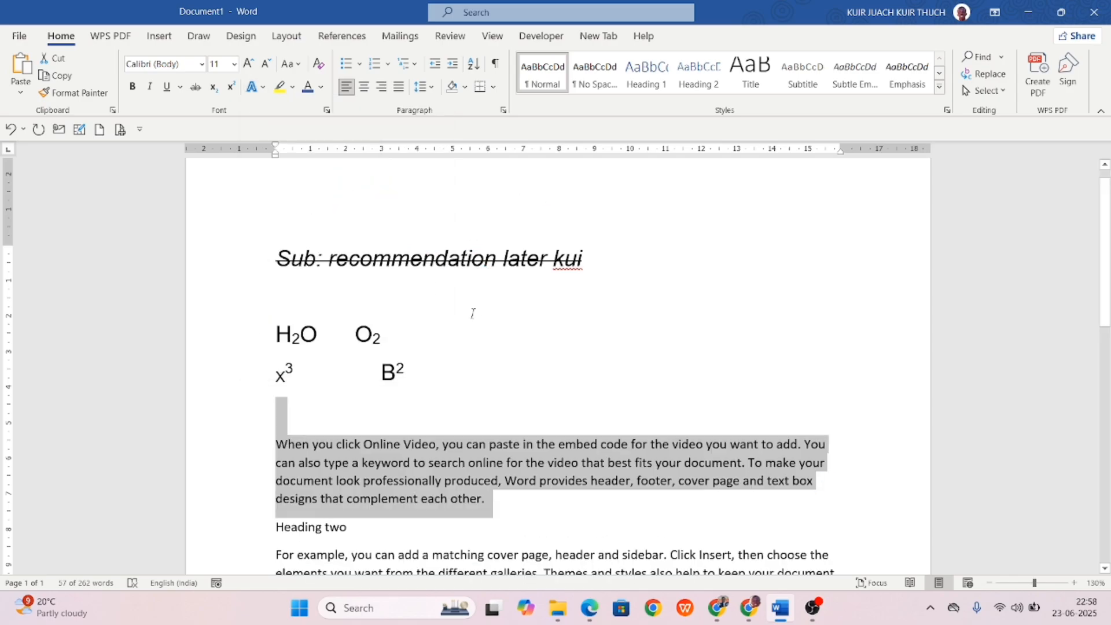
{"action": "left_click", "coordinate": [507, 335]}
{"action": "scroll", "coordinate": [440, 353], "scroll_direction": "down", "scroll_amount": 3}
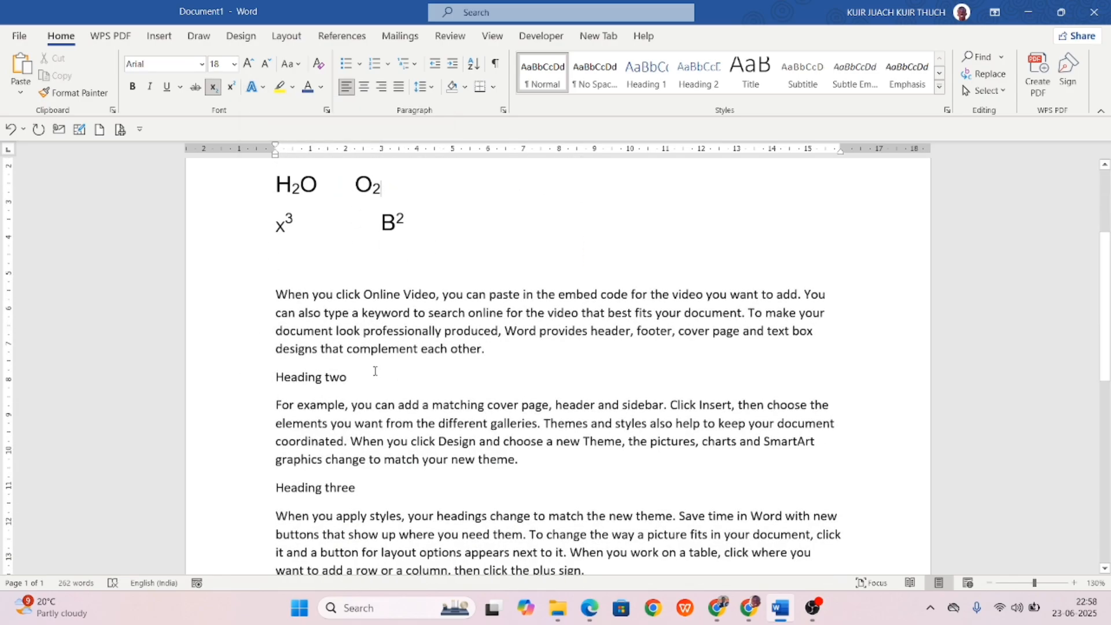
Apply an outlined text effect to the words Heading two.
{"action": "left_click_drag", "start_coordinate": [374, 374], "coordinate": [229, 383]}
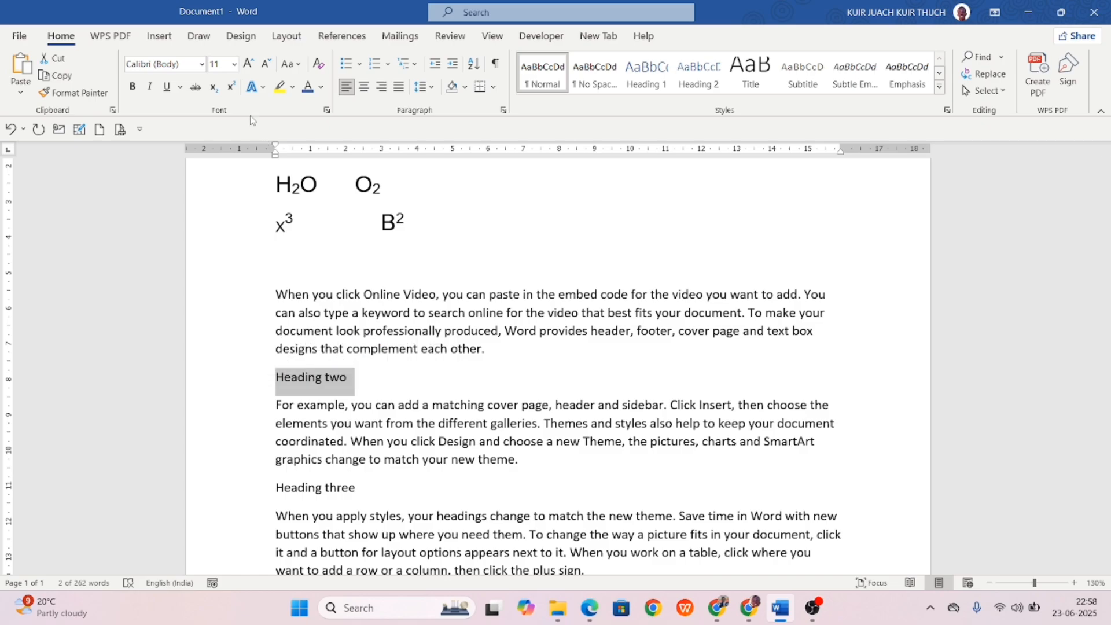
{"action": "left_click", "coordinate": [262, 88]}
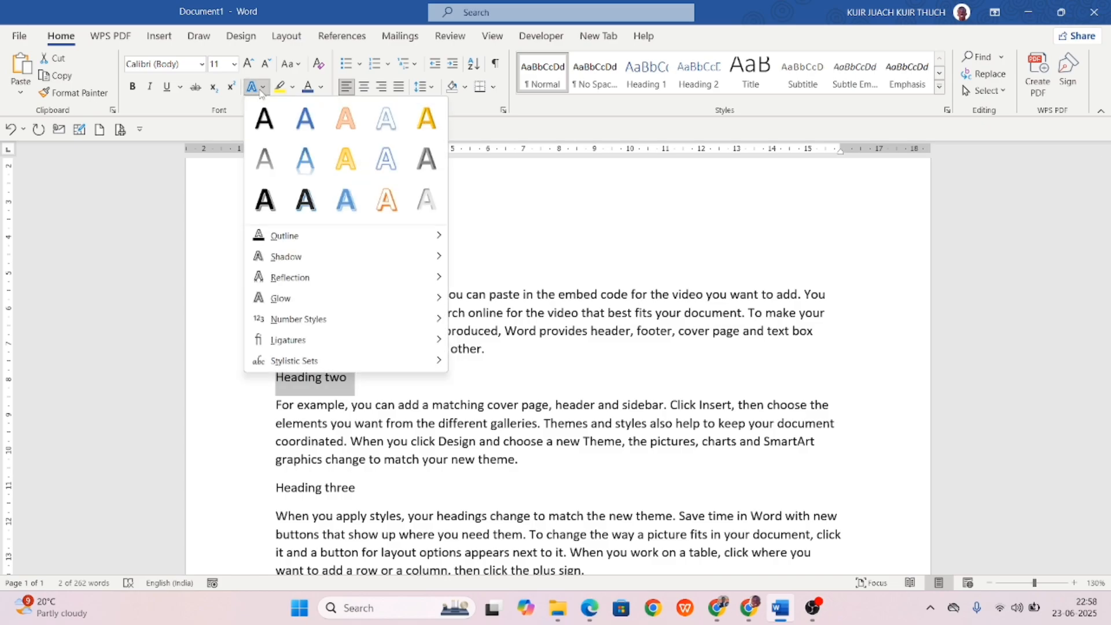
{"action": "left_click", "coordinate": [257, 200]}
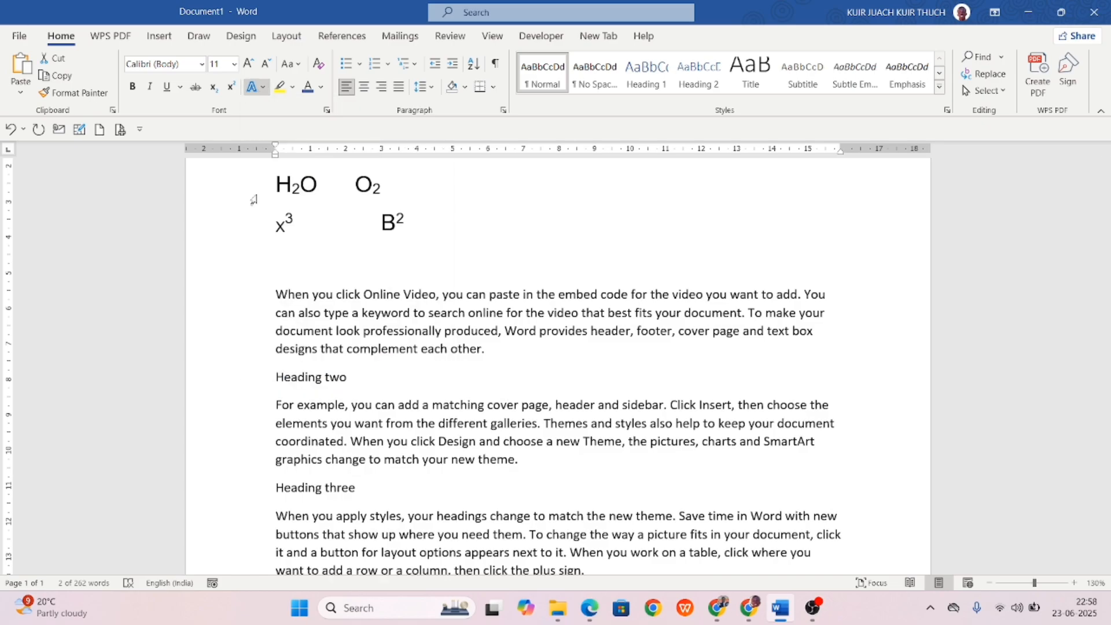
{"action": "left_click", "coordinate": [367, 405]}
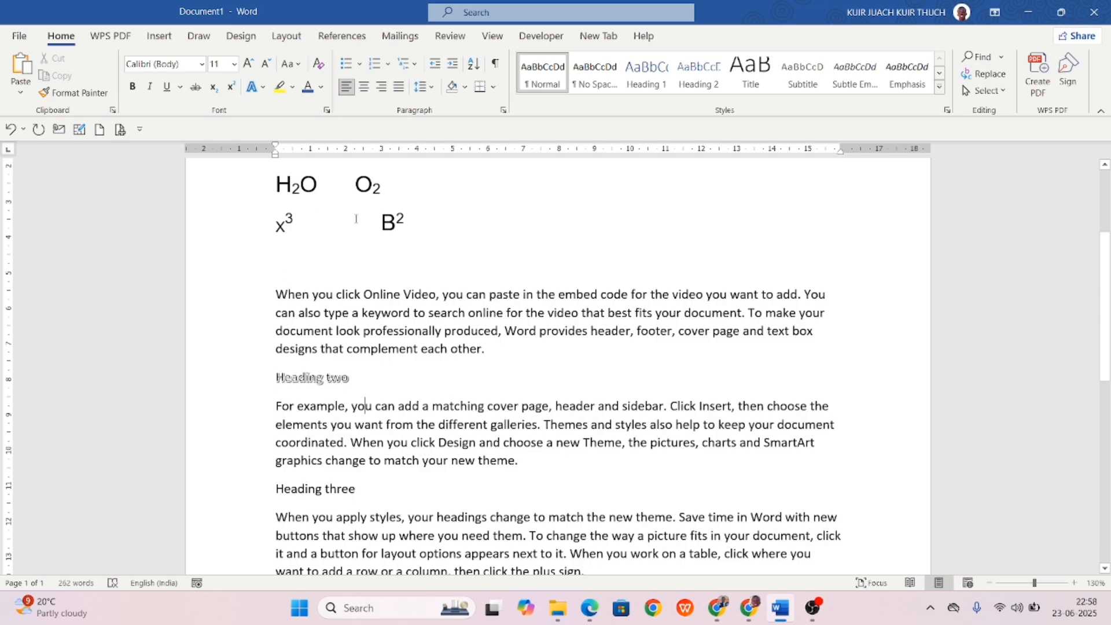
{"action": "left_click", "coordinate": [263, 89]}
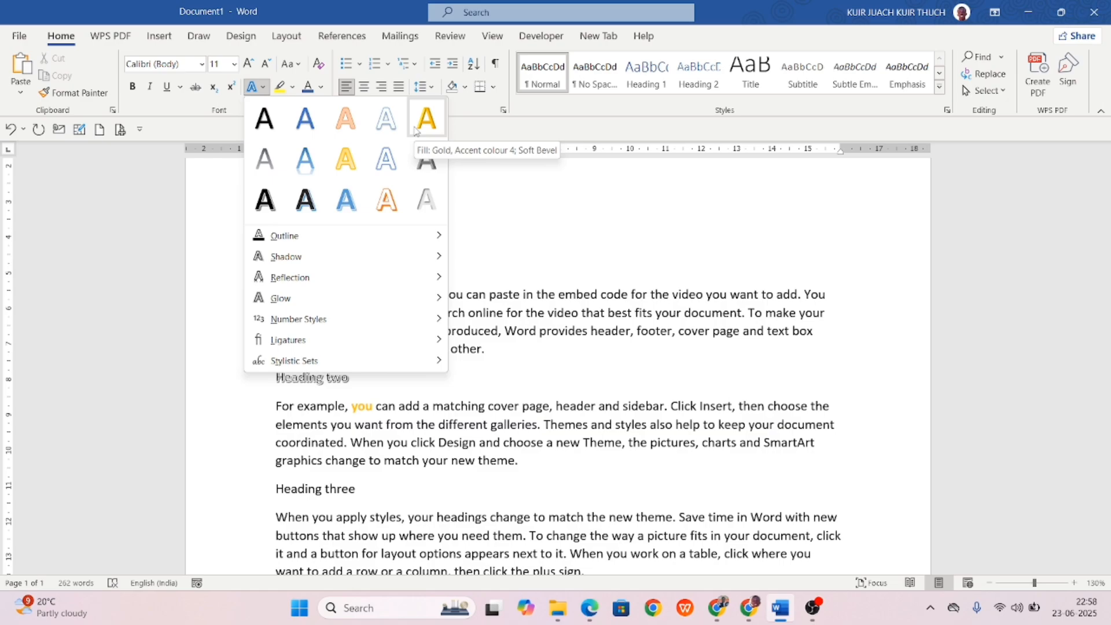
{"action": "left_click", "coordinate": [548, 231]}
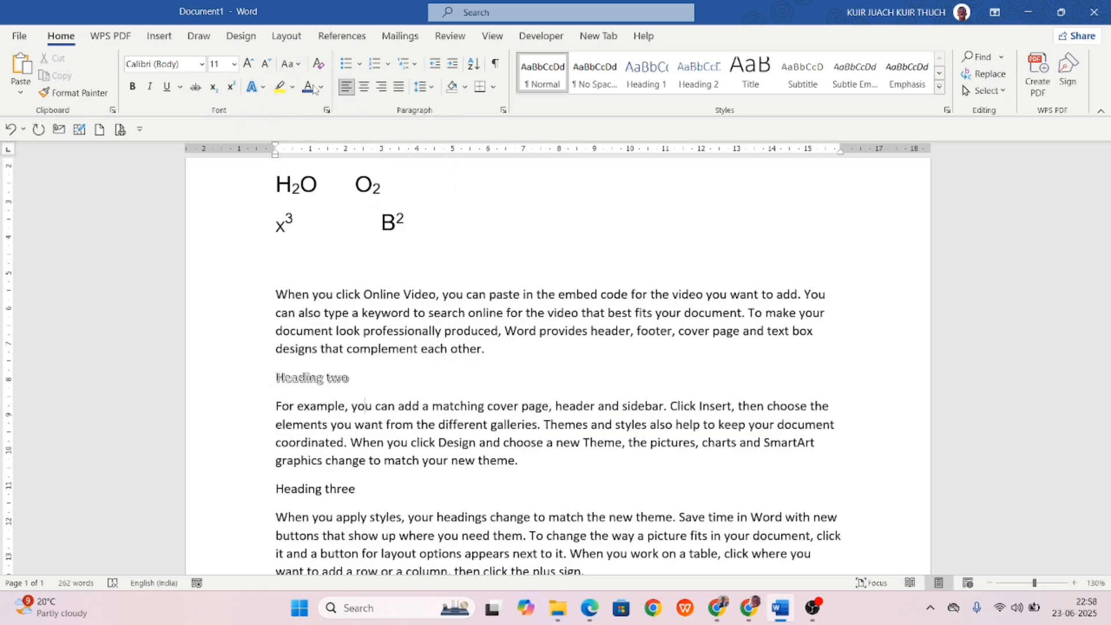
{"action": "left_click", "coordinate": [295, 86]}
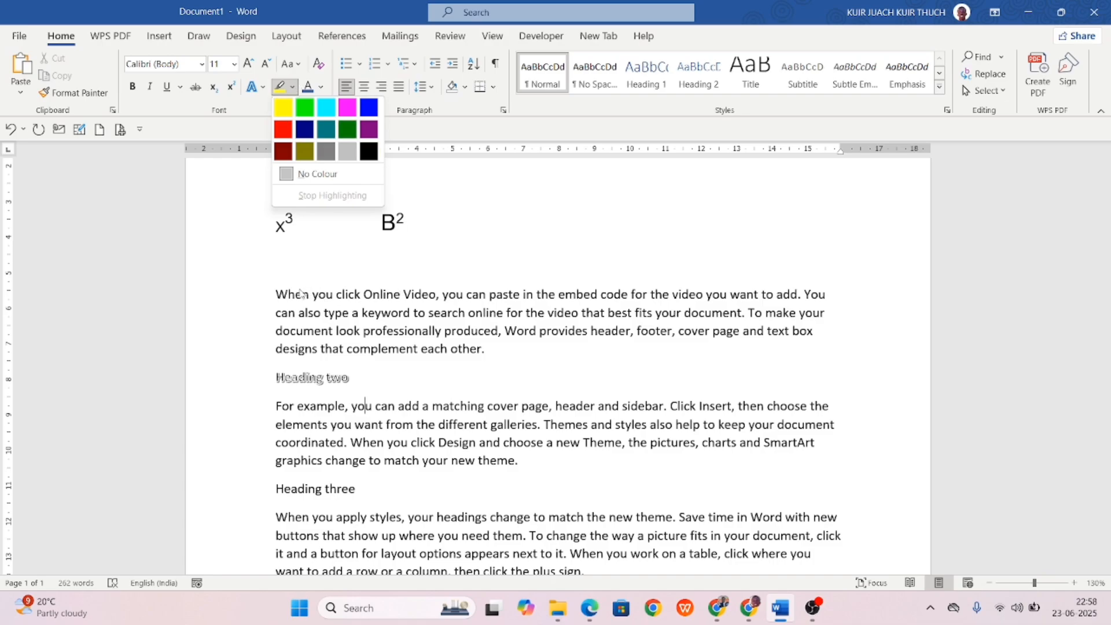
Highlight 'When you click Online Video' in yellow.
{"action": "key", "text": "Escape"}
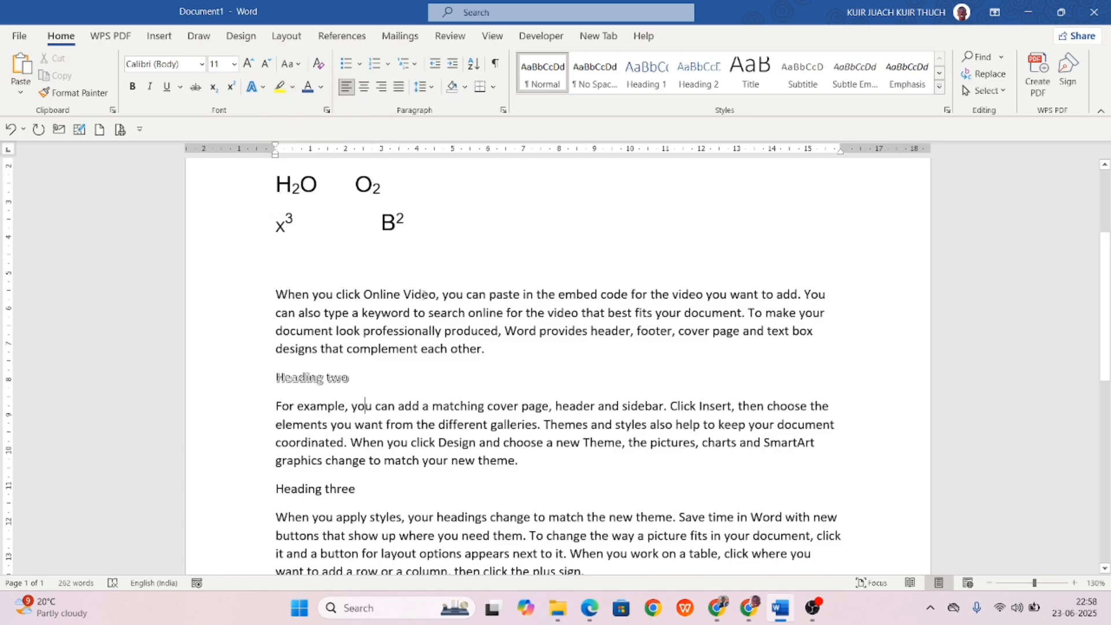
{"action": "left_click_drag", "start_coordinate": [437, 294], "coordinate": [276, 294]}
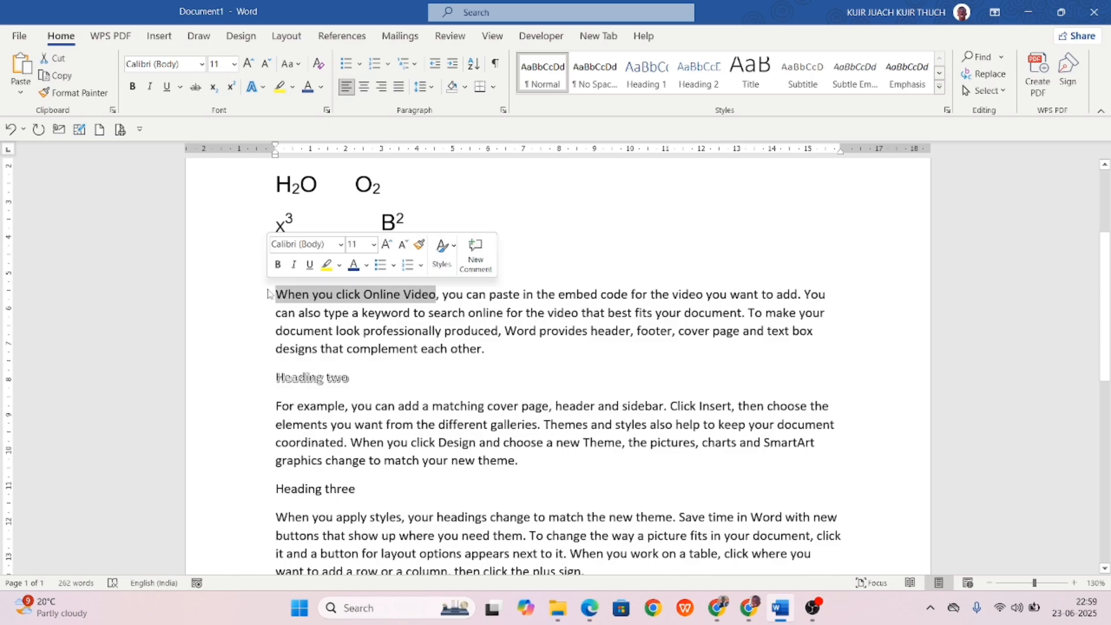
{"action": "left_click", "coordinate": [293, 86]}
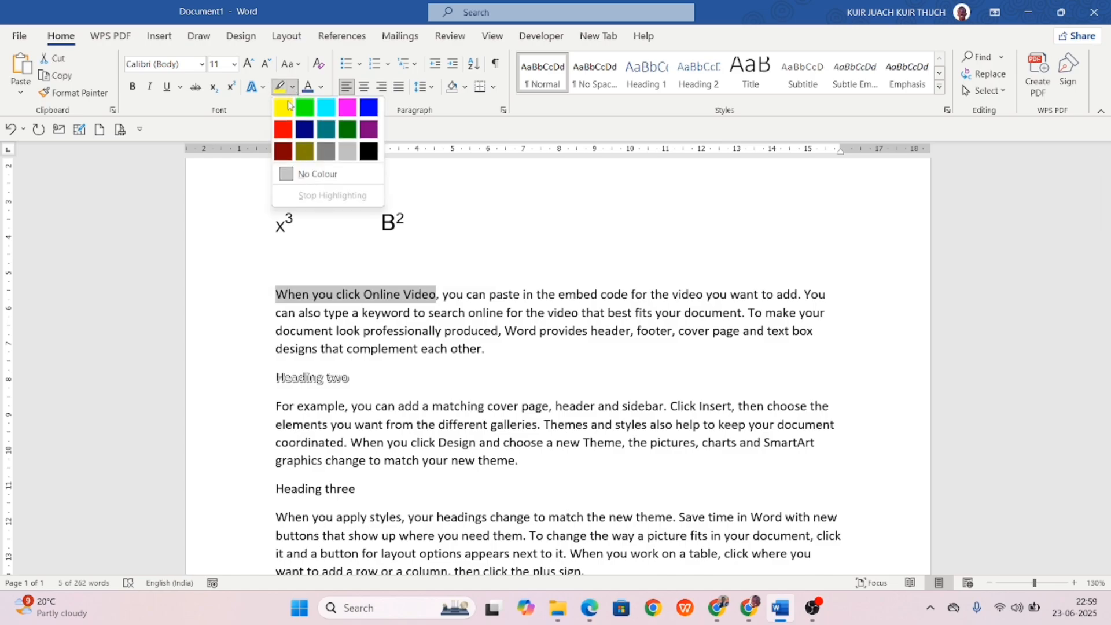
{"action": "left_click", "coordinate": [281, 118]}
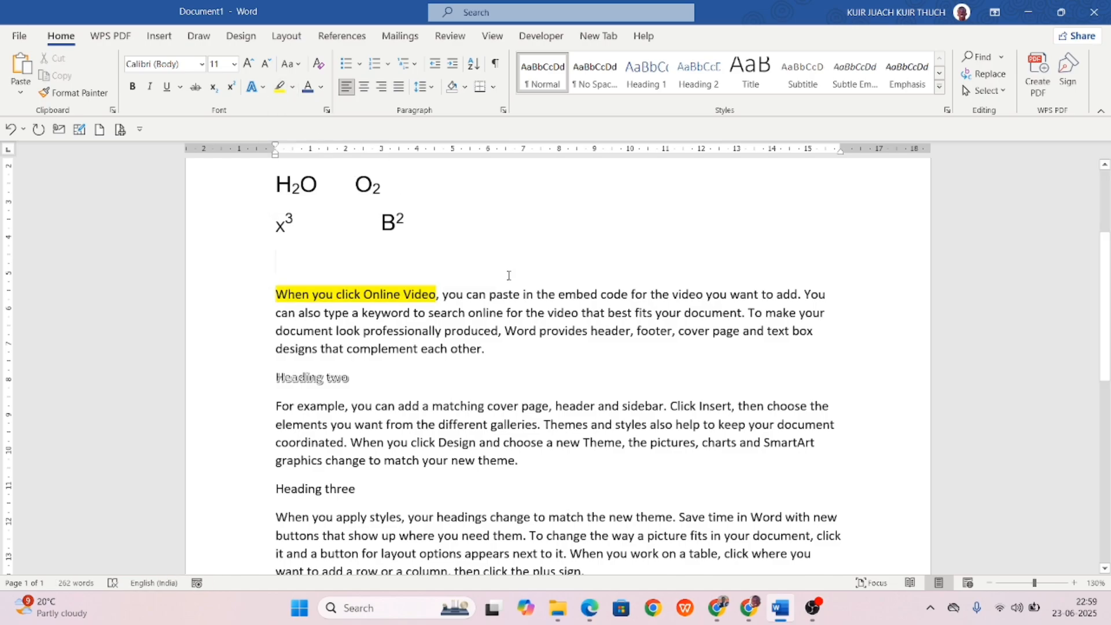
Highlight the text from 'elements' through 'Themes' in turquoise.
{"action": "left_click_drag", "start_coordinate": [590, 425], "coordinate": [276, 426]}
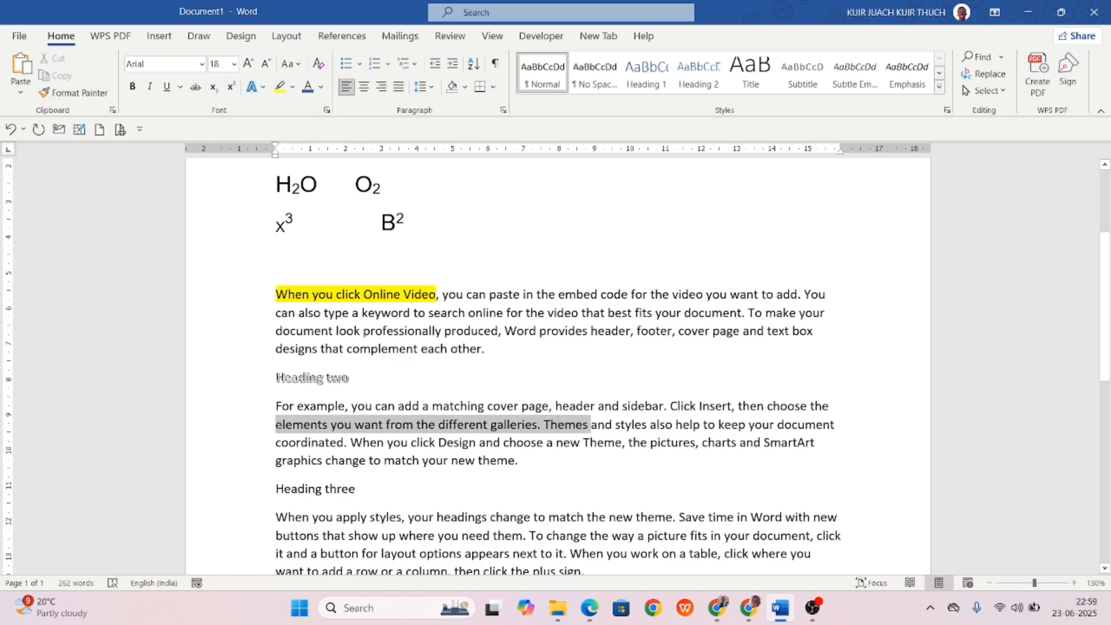
{"action": "left_click", "coordinate": [293, 92]}
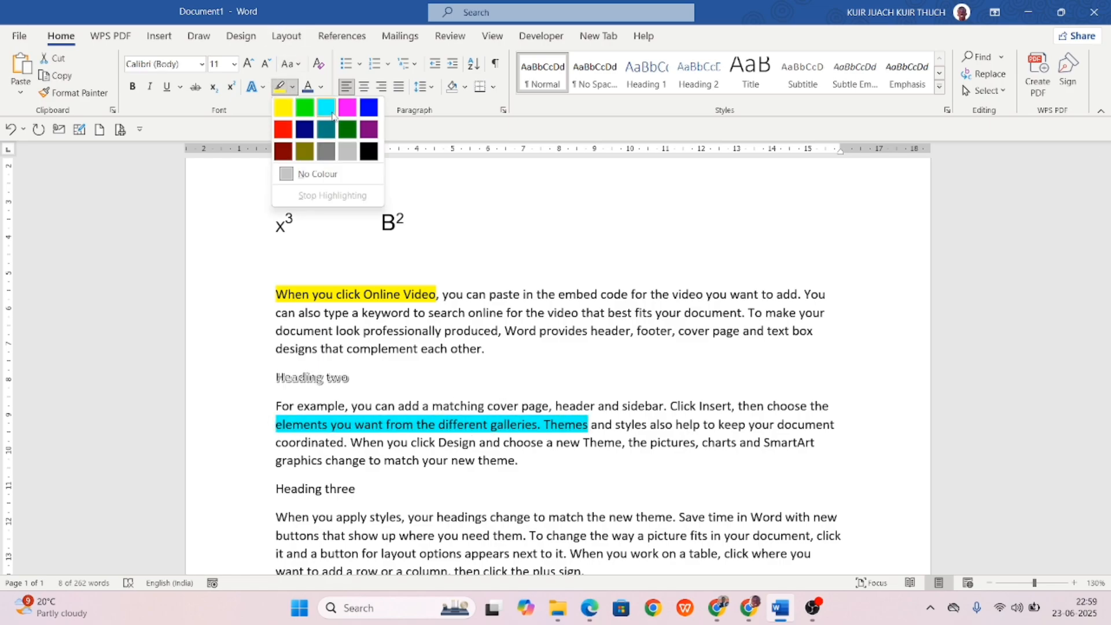
{"action": "left_click", "coordinate": [327, 106]}
{"action": "left_click", "coordinate": [524, 373]}
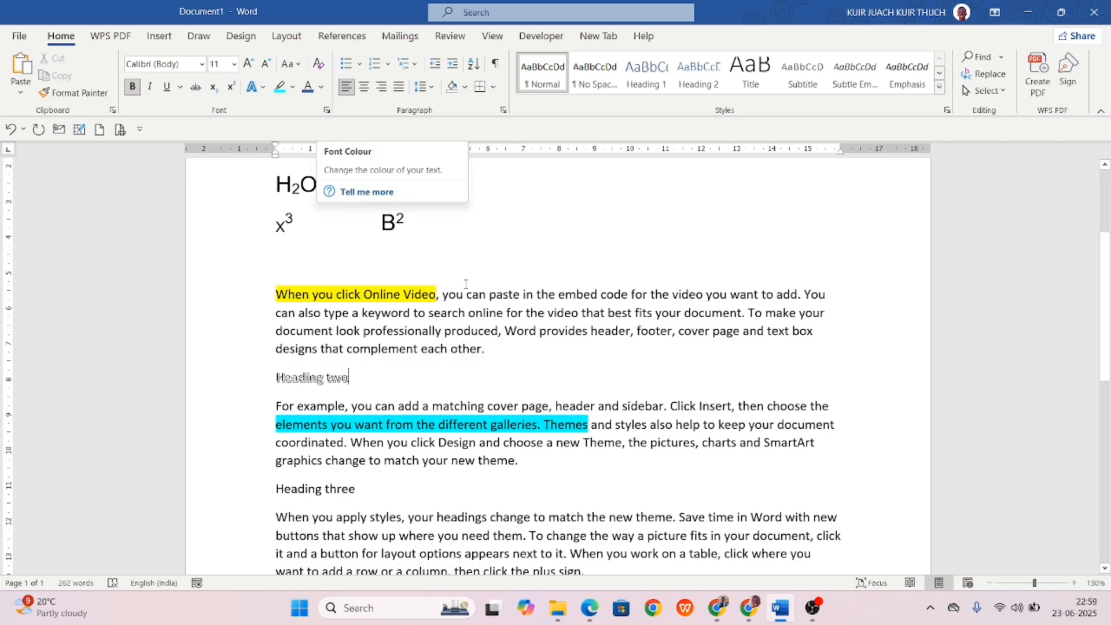
Colour the rest of the first body paragraph orange.
{"action": "left_click_drag", "start_coordinate": [526, 312], "coordinate": [816, 351]}
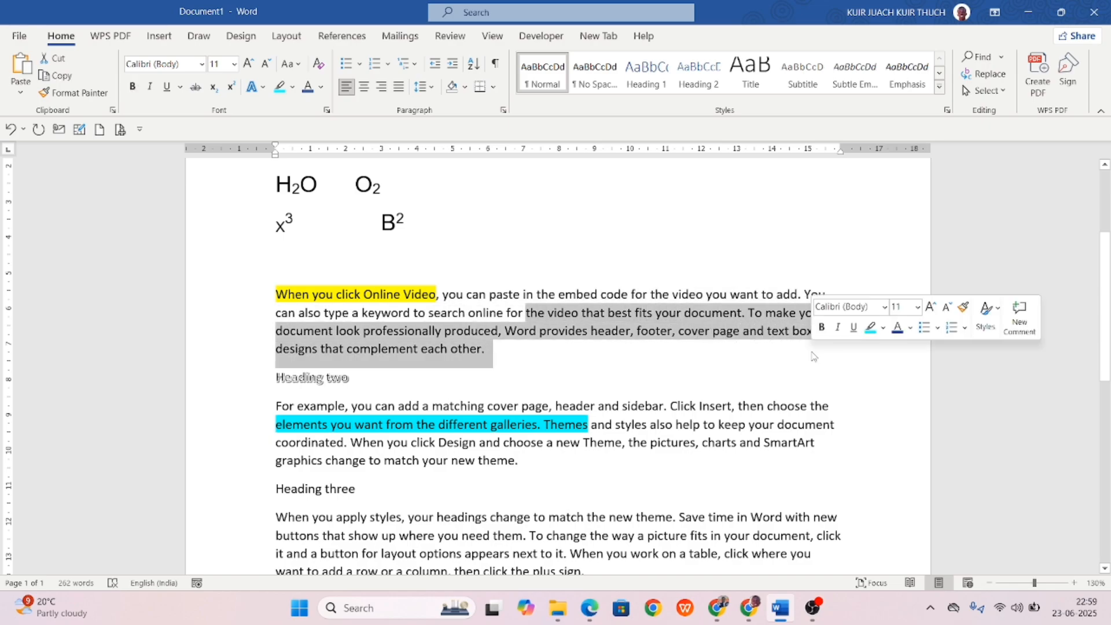
{"action": "left_click", "coordinate": [321, 87]}
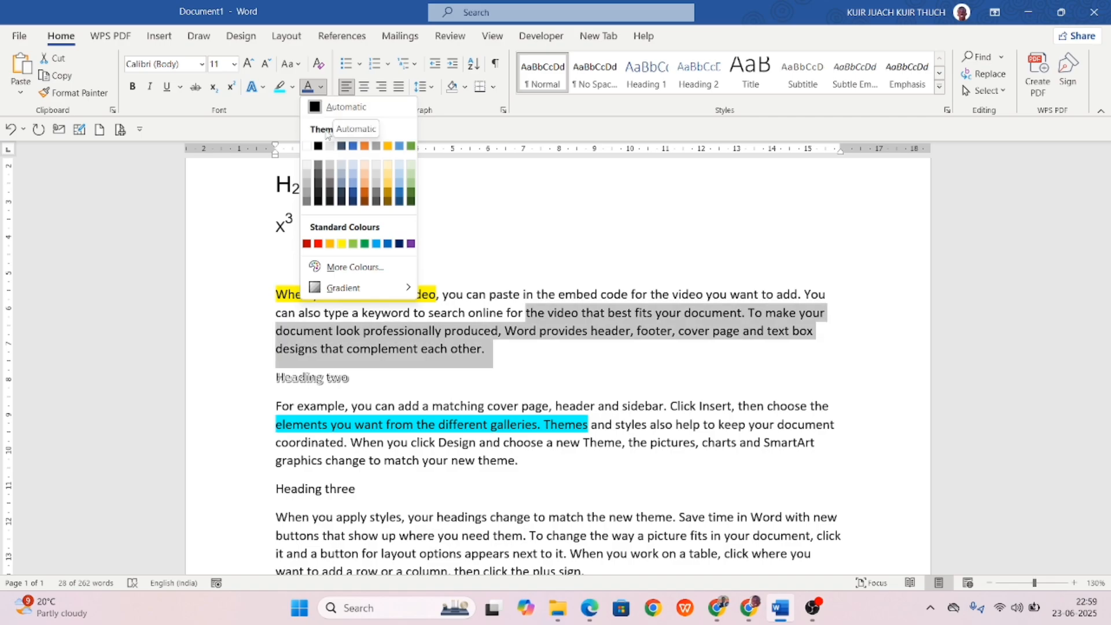
{"action": "left_click", "coordinate": [363, 146]}
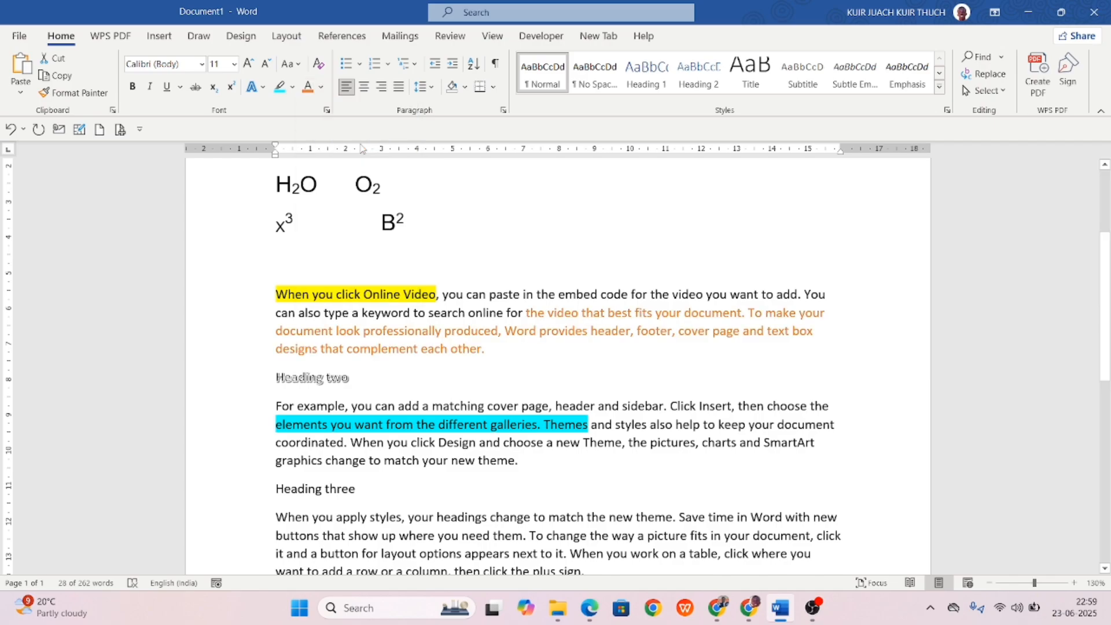
{"action": "left_click", "coordinate": [454, 354]}
Colour the opening sentences under Heading three green.
{"action": "scroll", "coordinate": [567, 433], "scroll_direction": "down", "scroll_amount": 3}
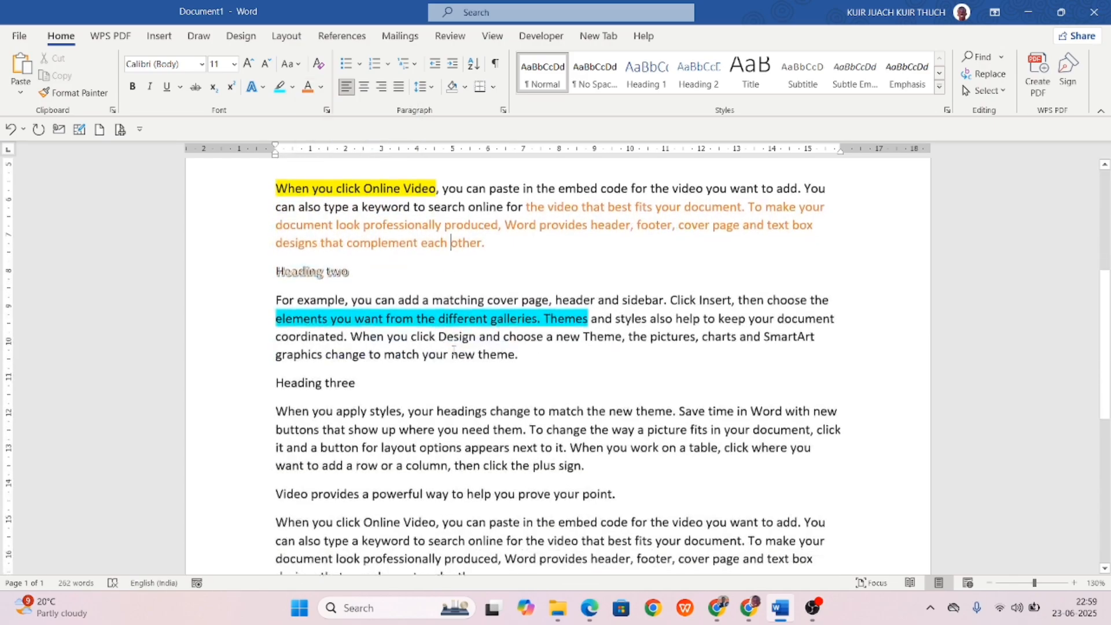
{"action": "left_click_drag", "start_coordinate": [573, 444], "coordinate": [359, 380]}
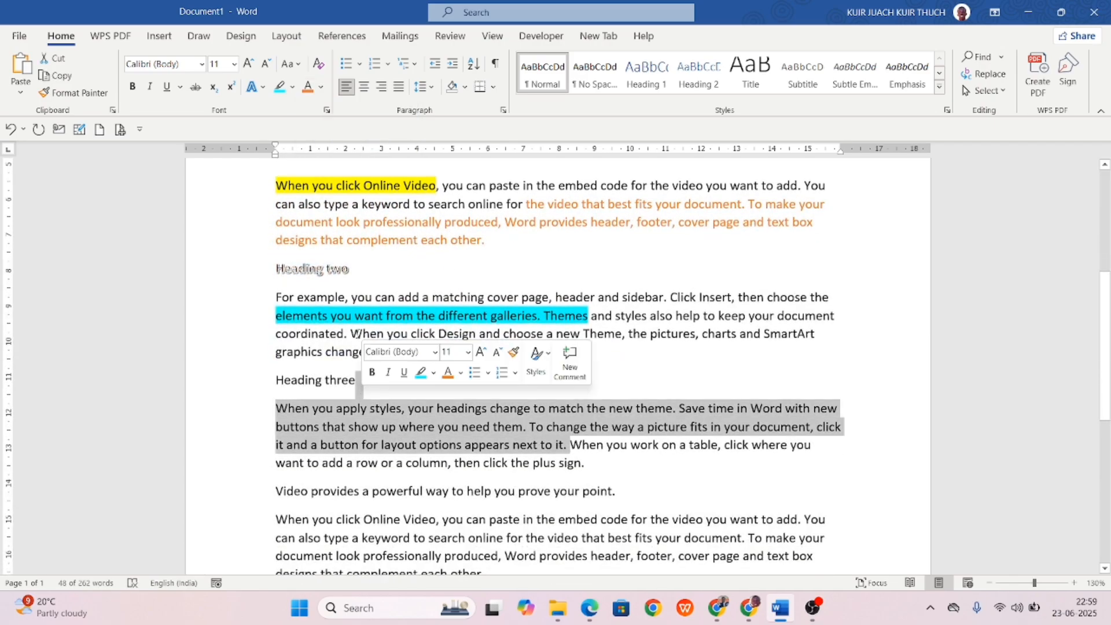
{"action": "left_click", "coordinate": [321, 87]}
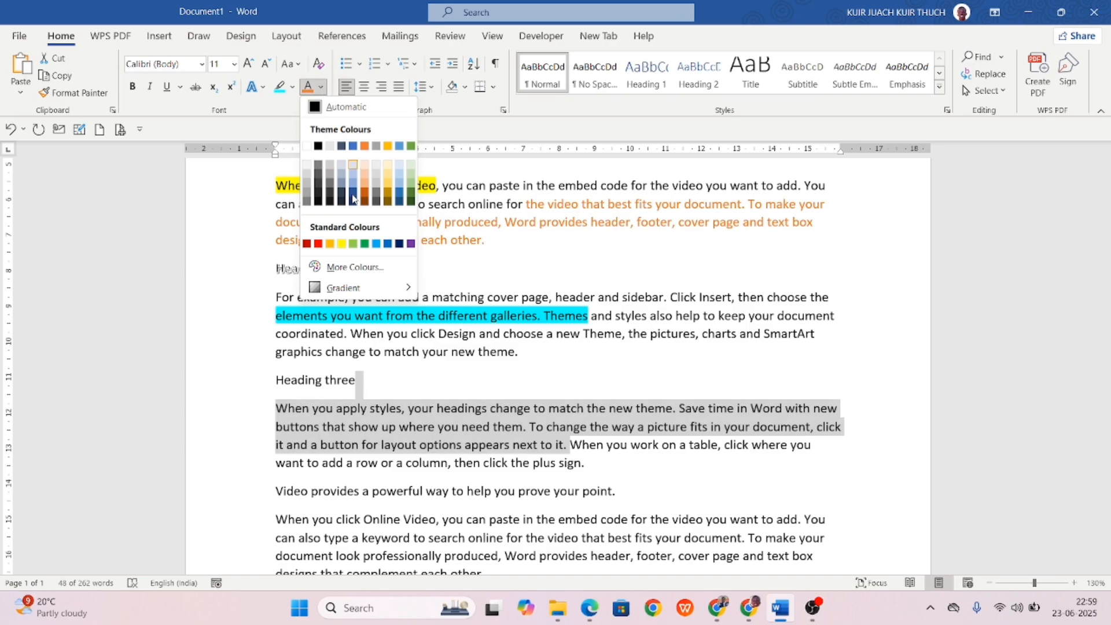
{"action": "left_click", "coordinate": [364, 244]}
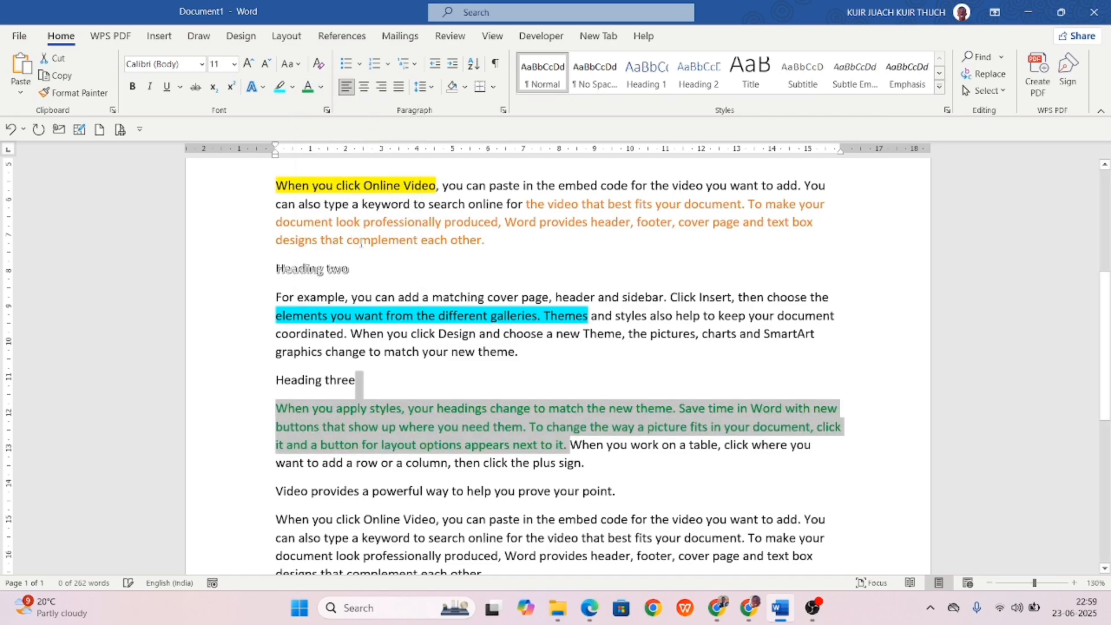
{"action": "left_click", "coordinate": [480, 365]}
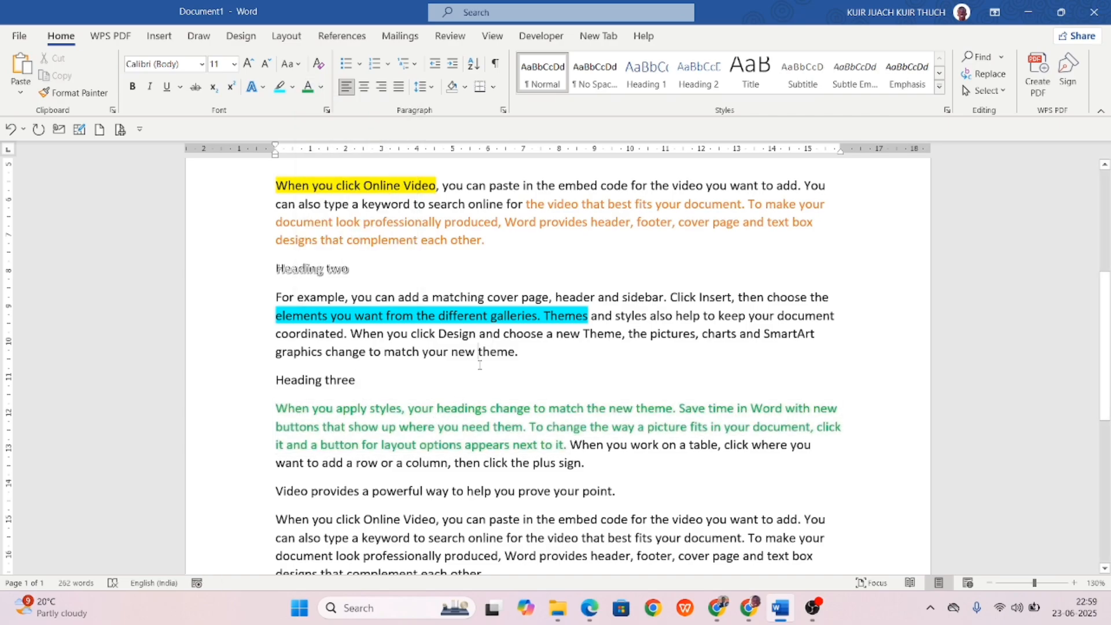
{"action": "scroll", "coordinate": [479, 365], "scroll_direction": "up", "scroll_amount": 2}
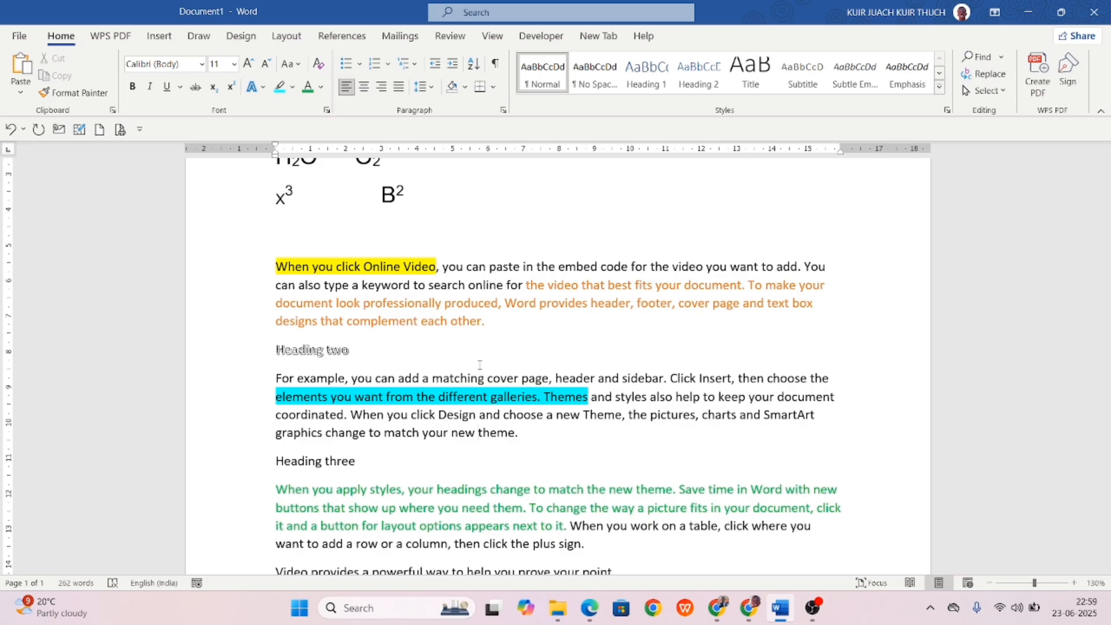
{"action": "scroll", "coordinate": [480, 365], "scroll_direction": "down", "scroll_amount": 1}
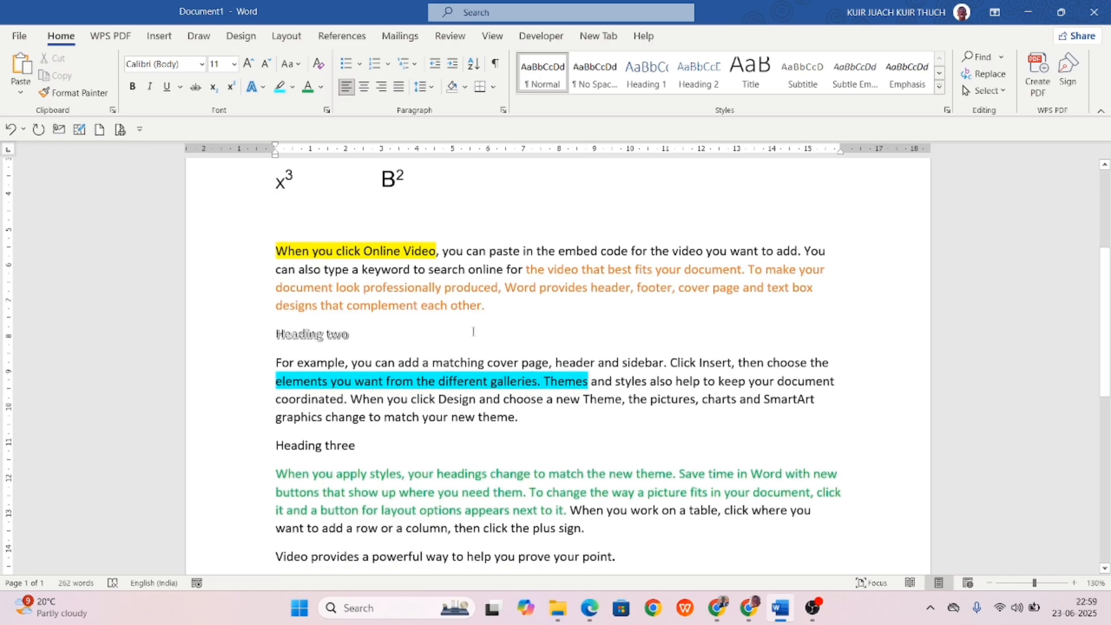
{"action": "scroll", "coordinate": [408, 328], "scroll_direction": "down", "scroll_amount": 3}
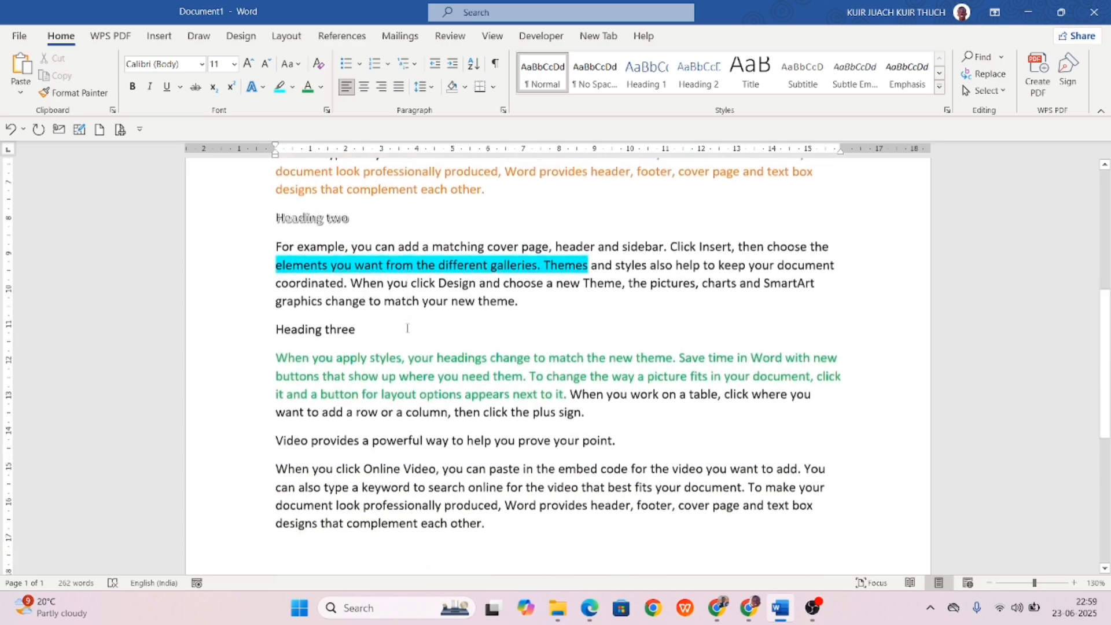
{"action": "scroll", "coordinate": [411, 306], "scroll_direction": "down", "scroll_amount": 1}
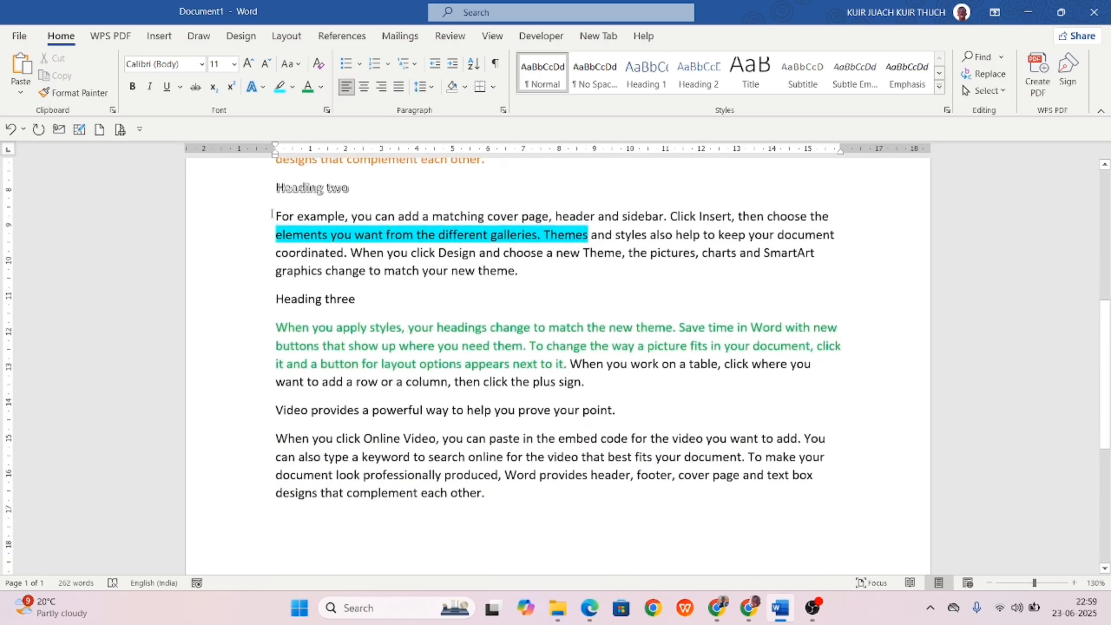
Clear all formatting from the whole document, removing the orange and green font colours but keeping the highlights.
{"action": "key", "text": "ctrl+a"}
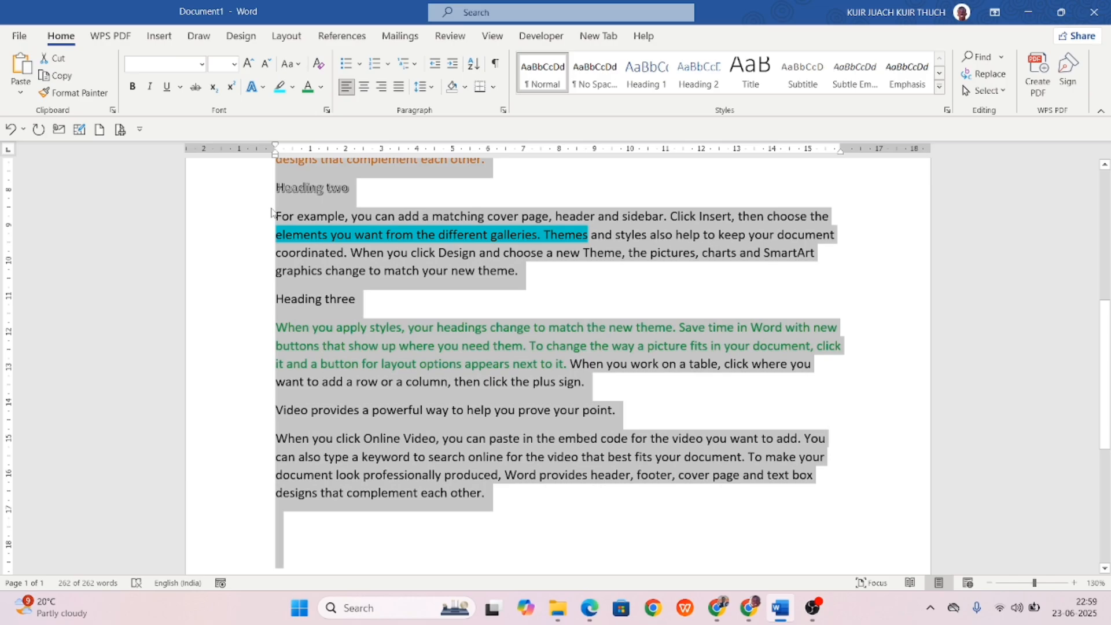
{"action": "left_click", "coordinate": [318, 64]}
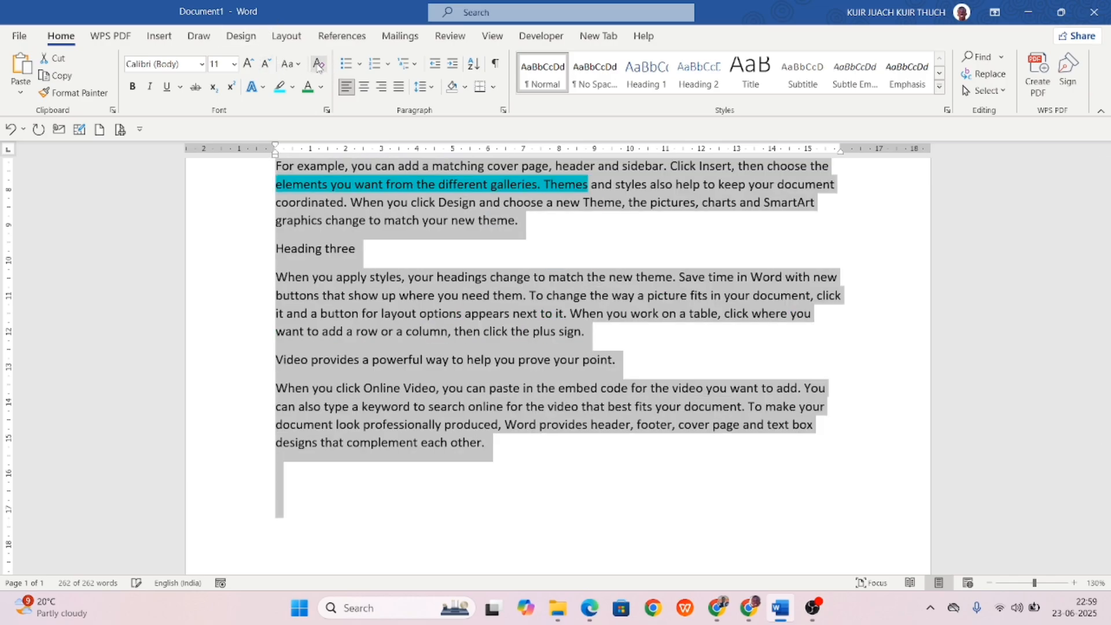
{"action": "left_click", "coordinate": [440, 271]}
{"action": "scroll", "coordinate": [439, 270], "scroll_direction": "up", "scroll_amount": 12}
{"action": "scroll", "coordinate": [442, 267], "scroll_direction": "down", "scroll_amount": 5}
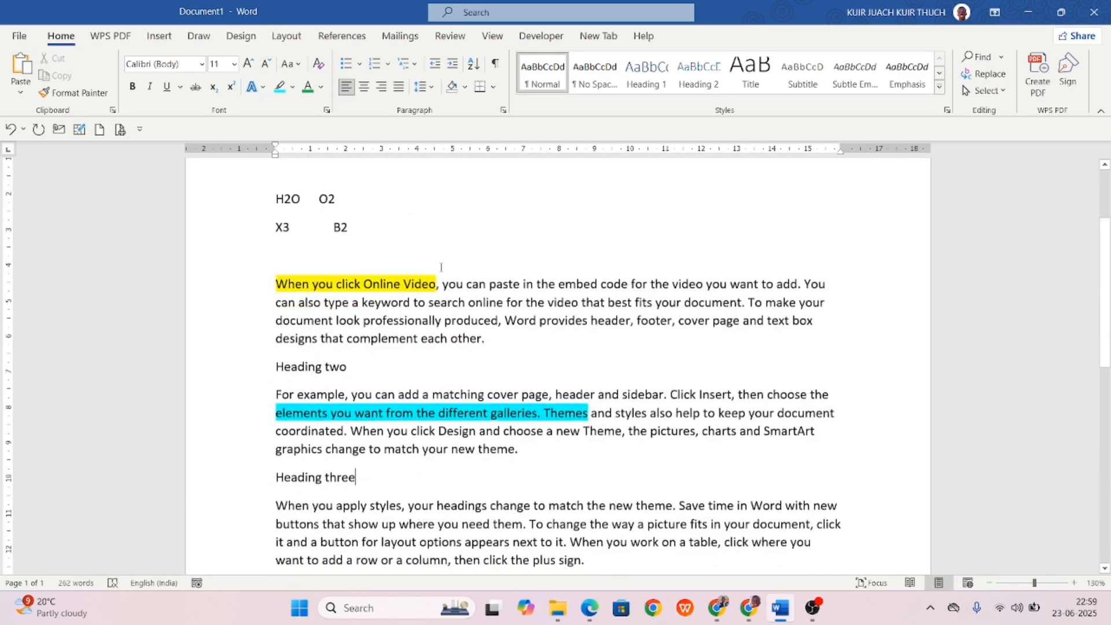
{"action": "scroll", "coordinate": [441, 268], "scroll_direction": "down", "scroll_amount": 1}
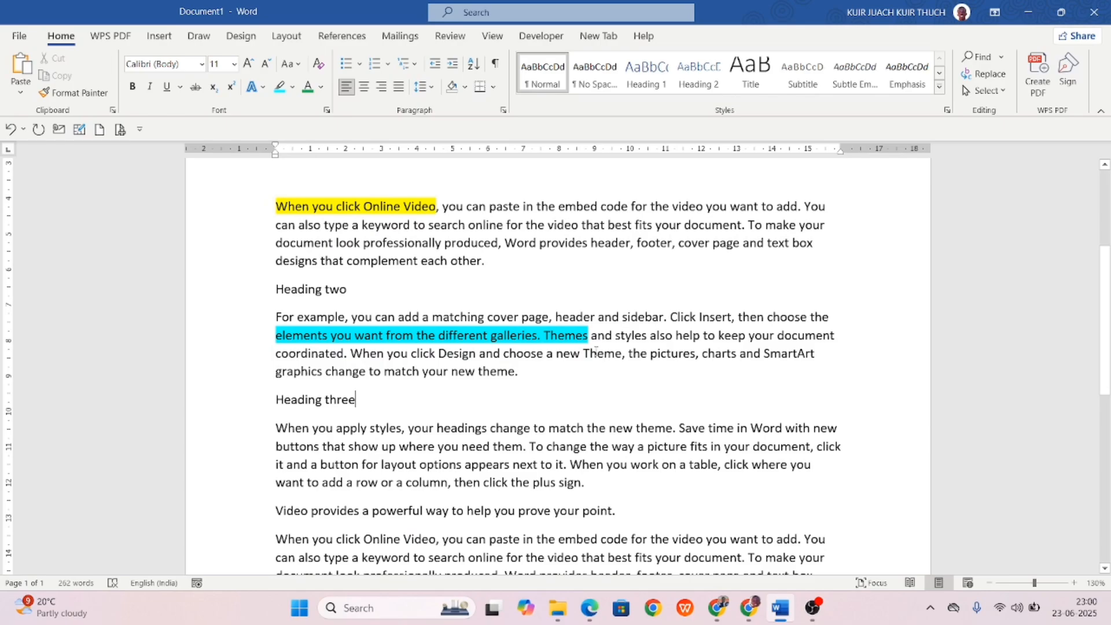
{"action": "scroll", "coordinate": [596, 350], "scroll_direction": "down", "scroll_amount": 7}
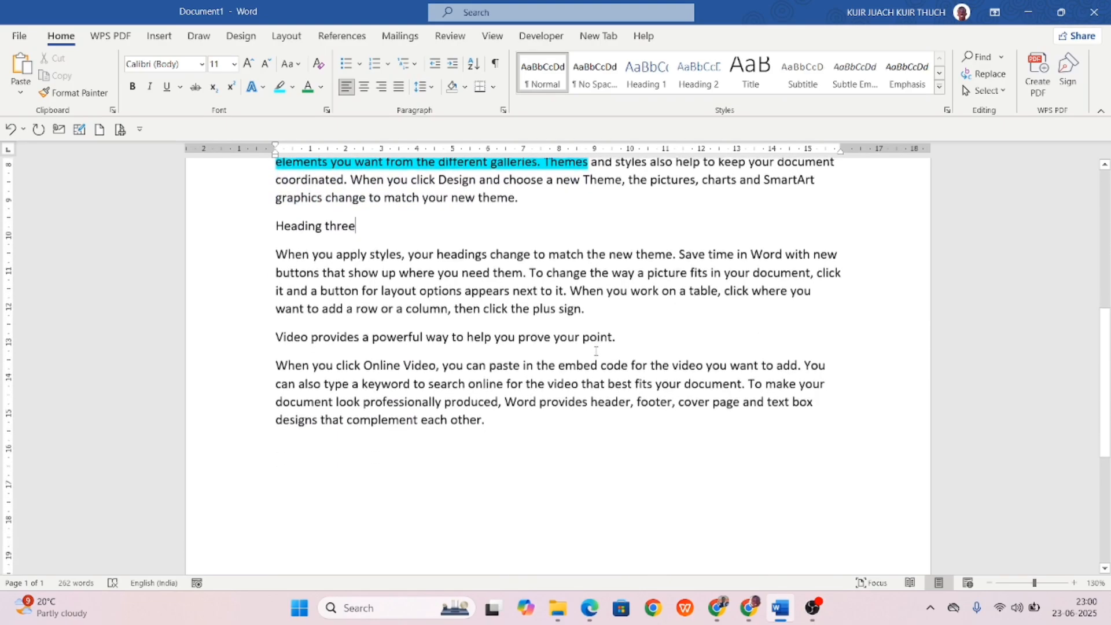
{"action": "scroll", "coordinate": [596, 350], "scroll_direction": "down", "scroll_amount": 2}
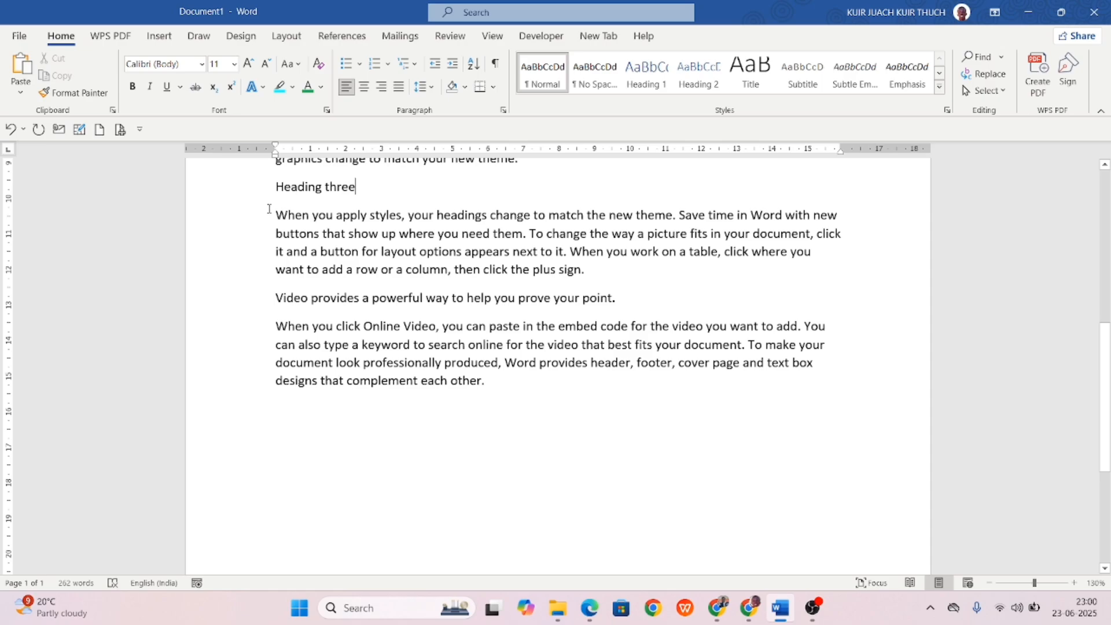
Bullet the three paragraphs under Heading three using the four-diamond bullet from the Bullet Library.
{"action": "left_click_drag", "start_coordinate": [269, 208], "coordinate": [544, 385]}
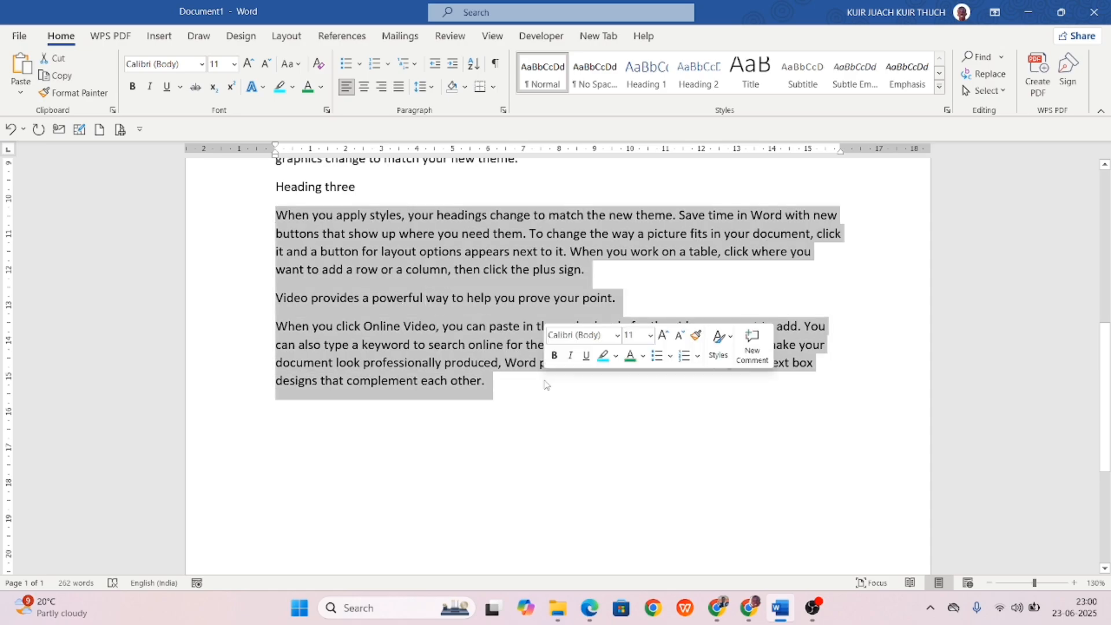
{"action": "left_click", "coordinate": [347, 65]}
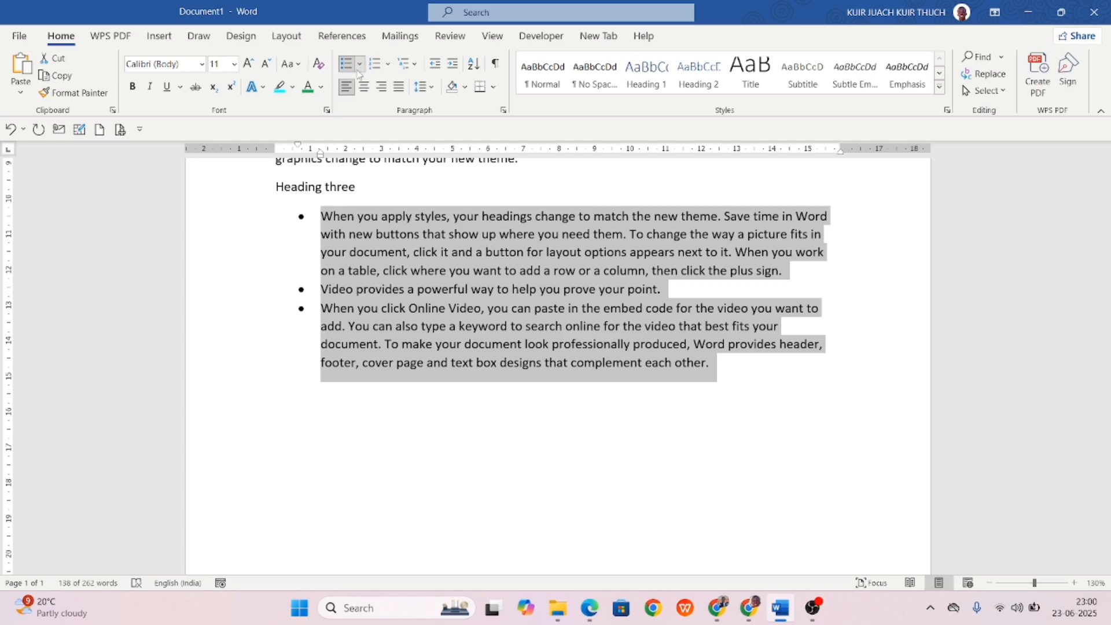
{"action": "left_click", "coordinate": [359, 64]}
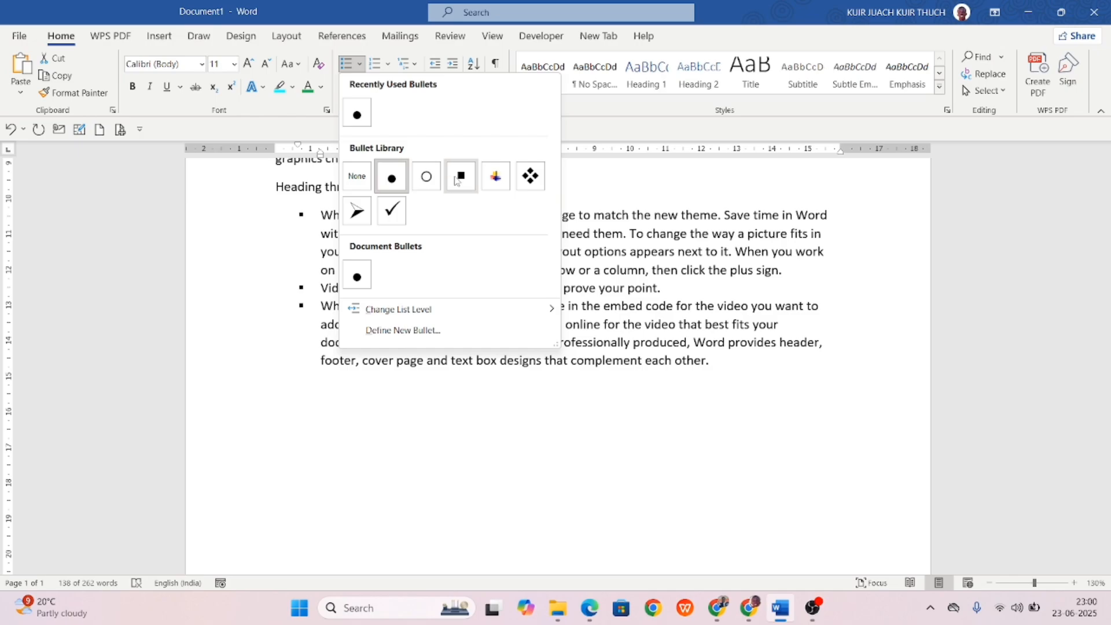
{"action": "left_click", "coordinate": [530, 176]}
{"action": "left_click", "coordinate": [389, 411]}
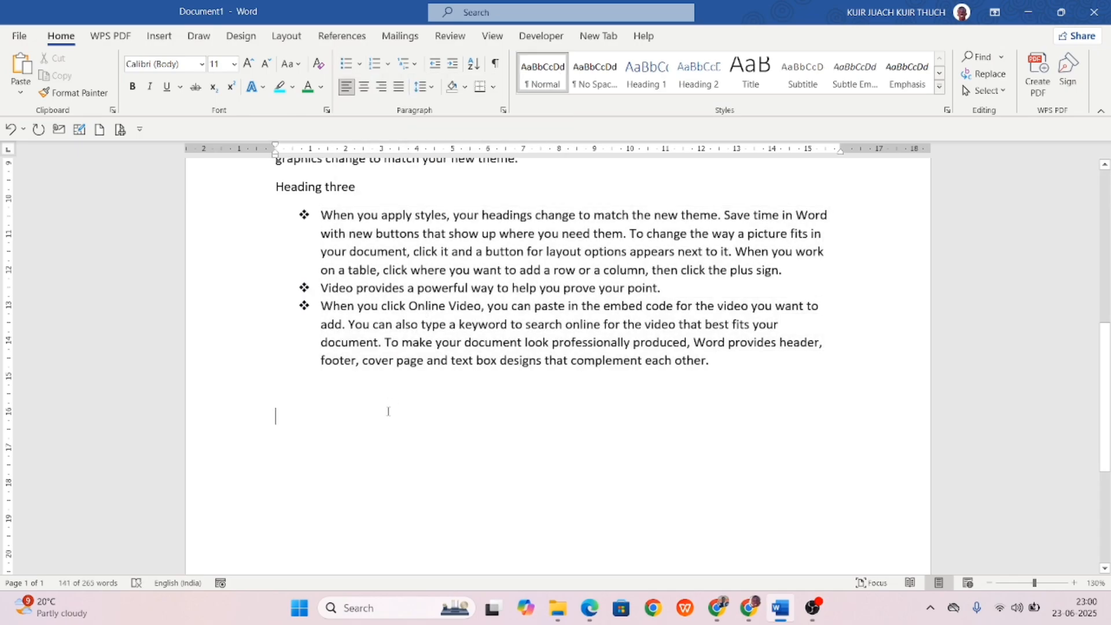
{"action": "left_click_drag", "start_coordinate": [726, 370], "coordinate": [322, 210]}
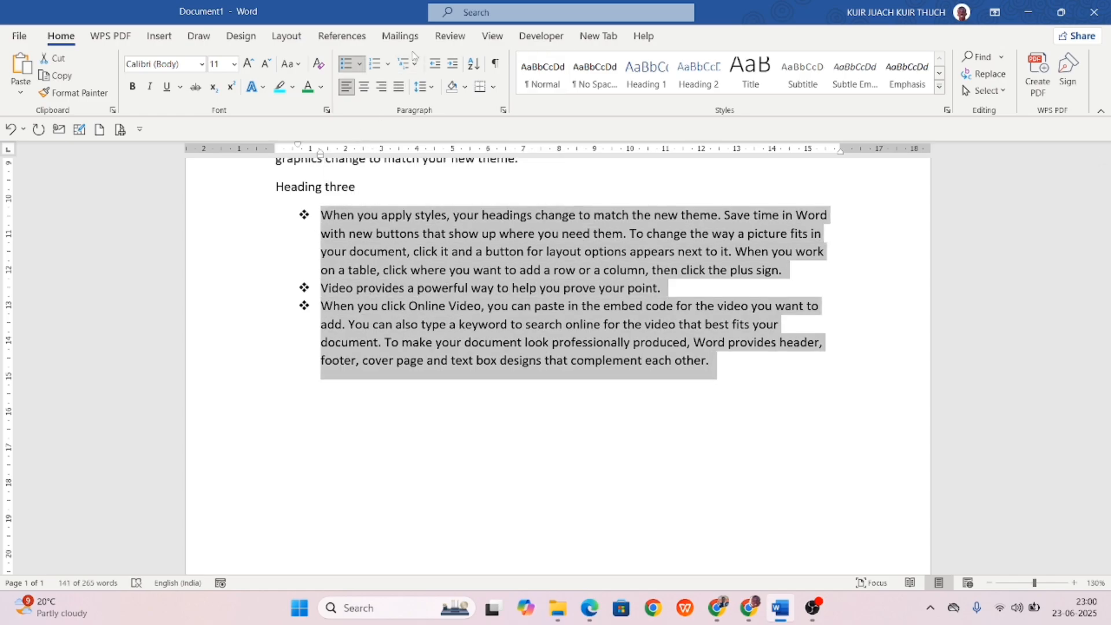
Number the three paragraphs and browse the numbering and multilevel list formats without choosing one.
{"action": "left_click", "coordinate": [376, 67]}
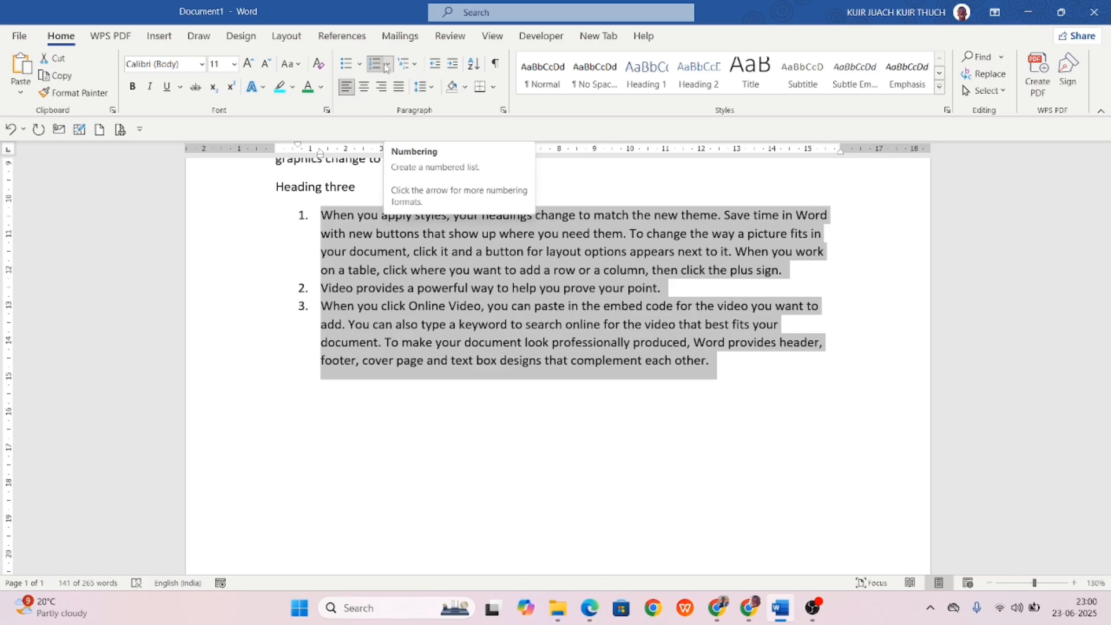
{"action": "left_click", "coordinate": [388, 66]}
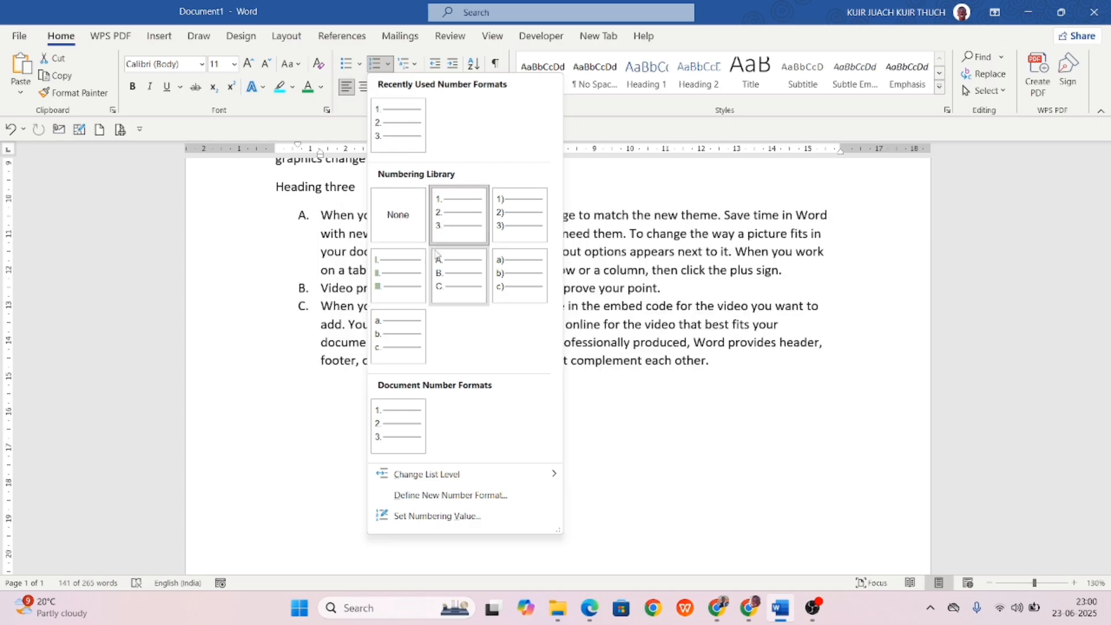
{"action": "left_click", "coordinate": [617, 429]}
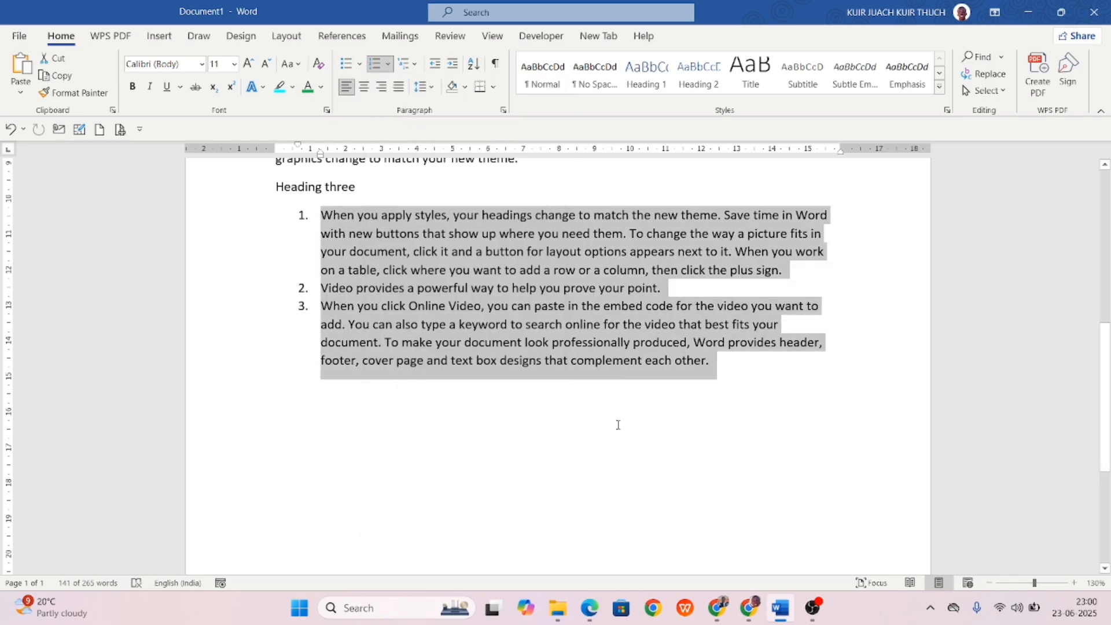
{"action": "left_click", "coordinate": [417, 66]}
{"action": "mouse_move", "coordinate": [414, 148]}
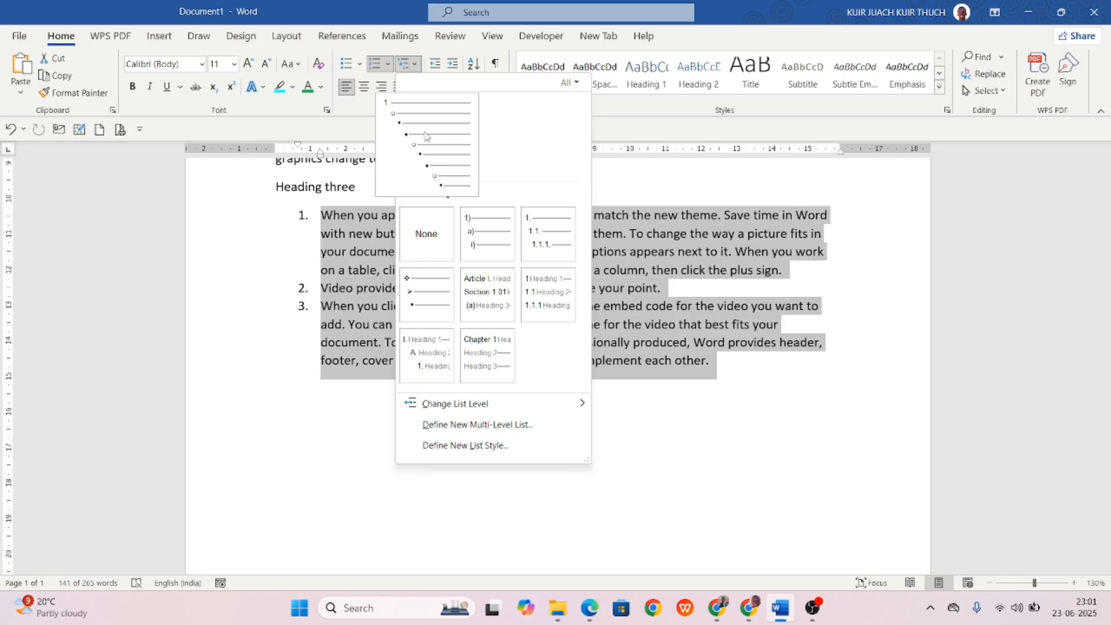
{"action": "left_click", "coordinate": [424, 137]}
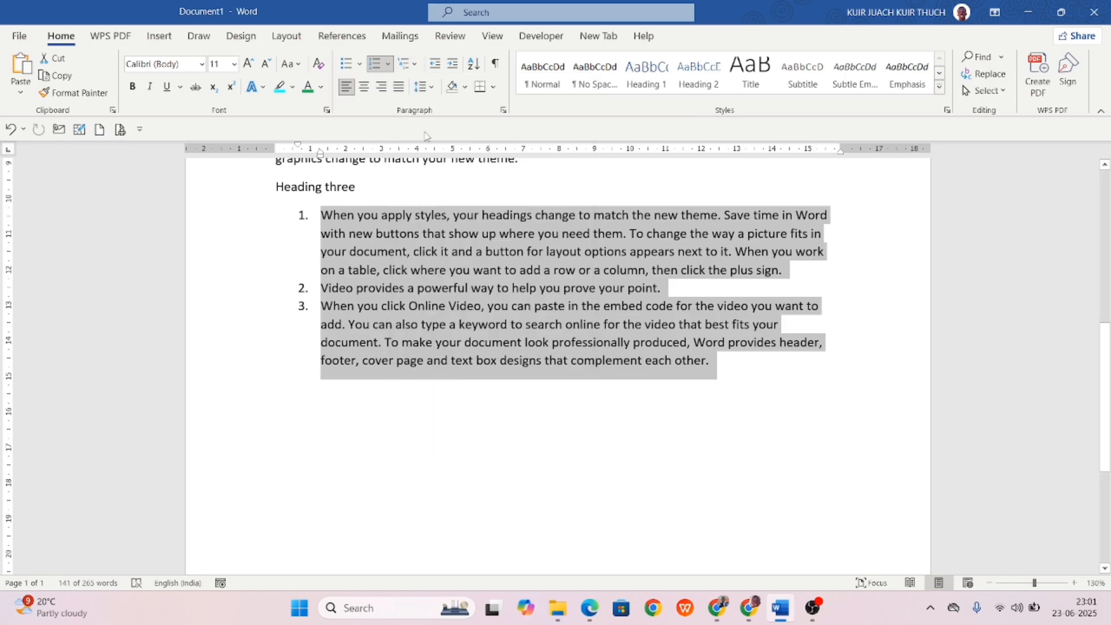
Dismiss the multilevel list options and turn numbering off, leaving plain paragraphs.
{"action": "left_click", "coordinate": [417, 64]}
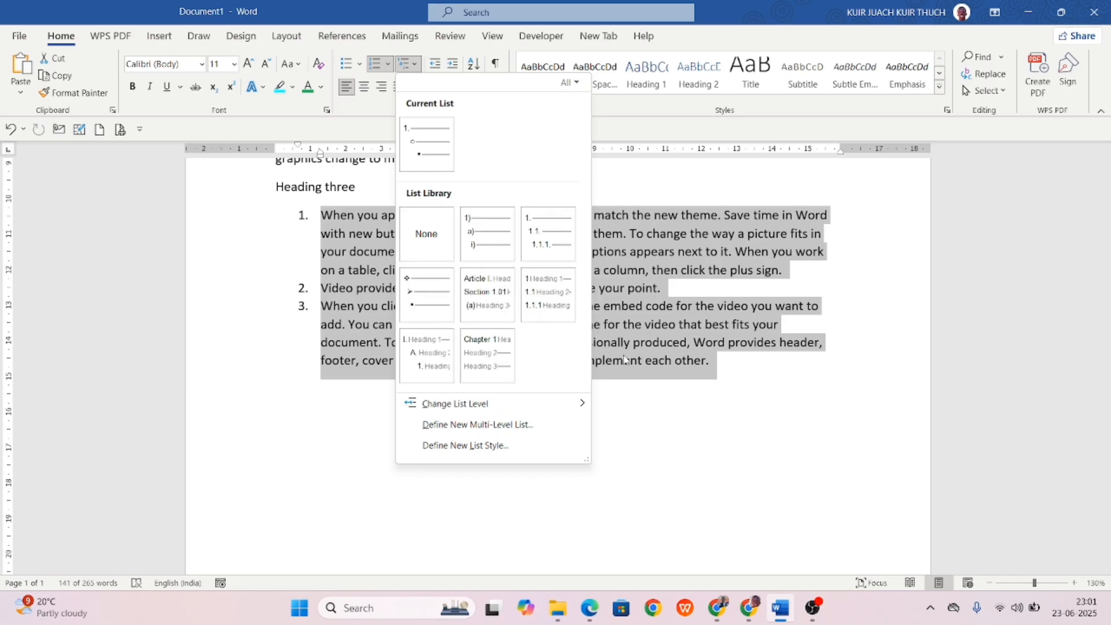
{"action": "key", "text": "Escape"}
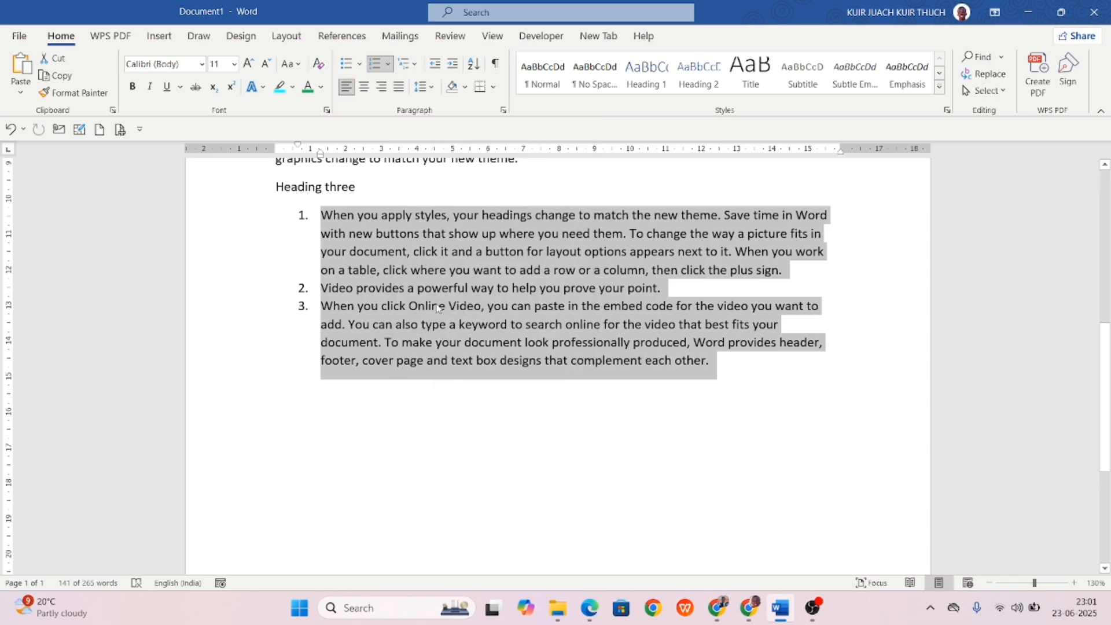
{"action": "left_click", "coordinate": [375, 67]}
Right-align the three paragraphs under Heading three.
{"action": "left_click", "coordinate": [569, 487]}
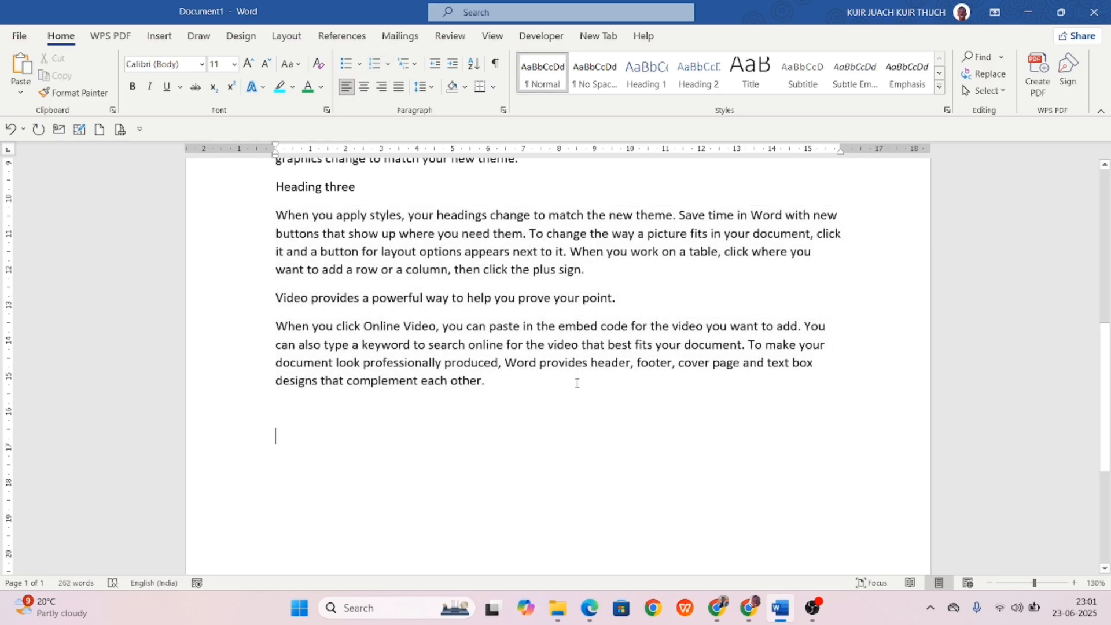
{"action": "left_click_drag", "start_coordinate": [502, 396], "coordinate": [275, 214]}
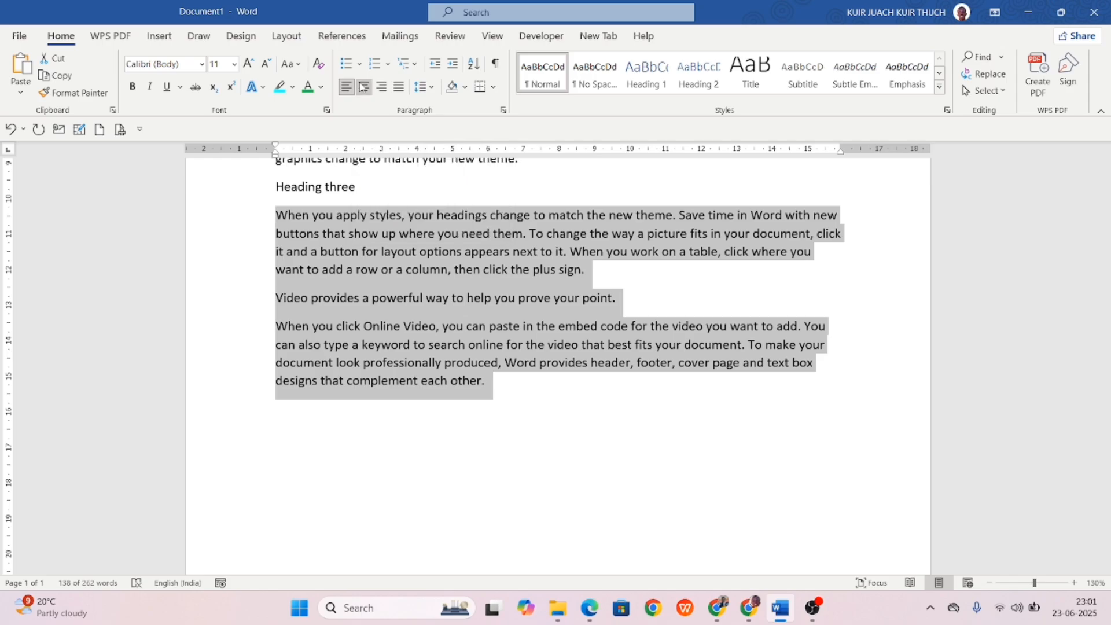
{"action": "left_click", "coordinate": [364, 87]}
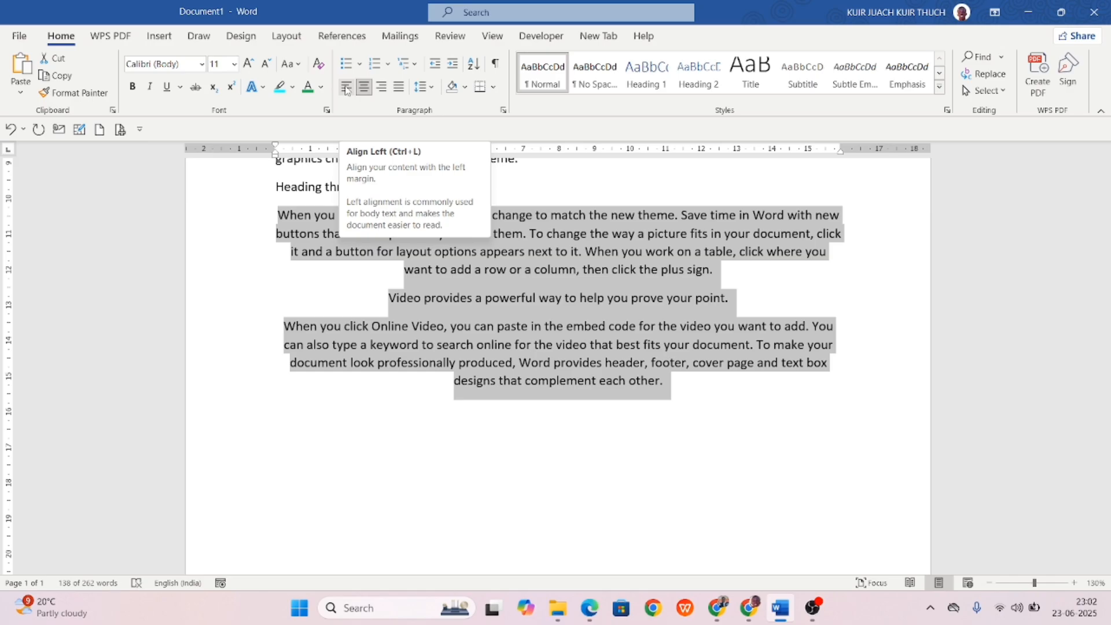
{"action": "left_click", "coordinate": [384, 87]}
{"action": "left_click", "coordinate": [595, 243]}
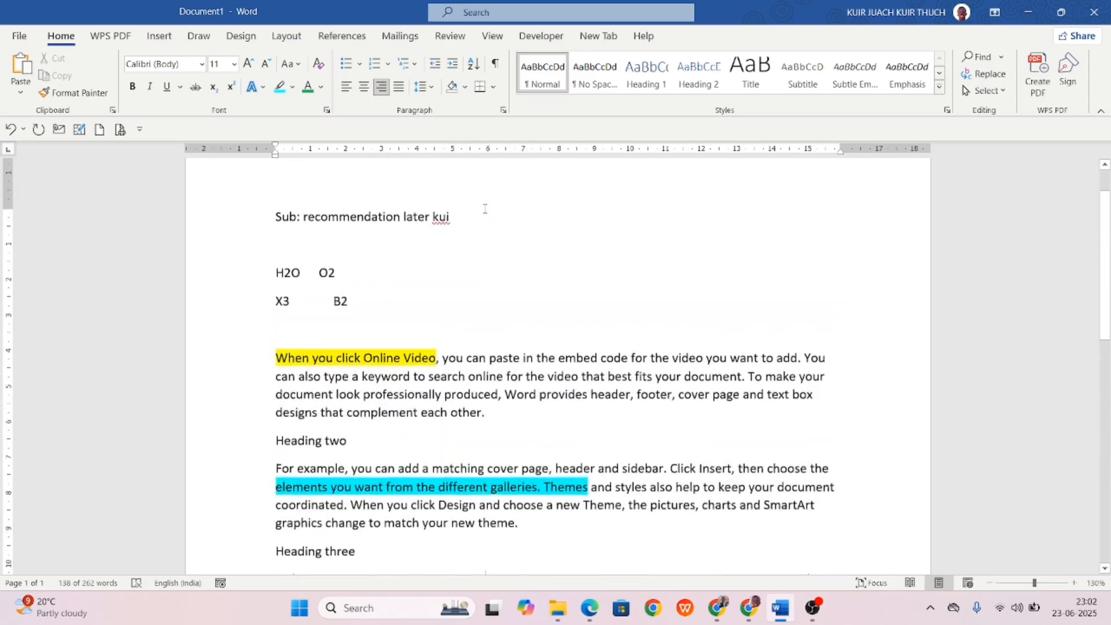
Delete the H2O O2 and X3 B2 lines and start a new line after the subject line.
{"action": "scroll", "coordinate": [485, 208], "scroll_direction": "up", "scroll_amount": 2}
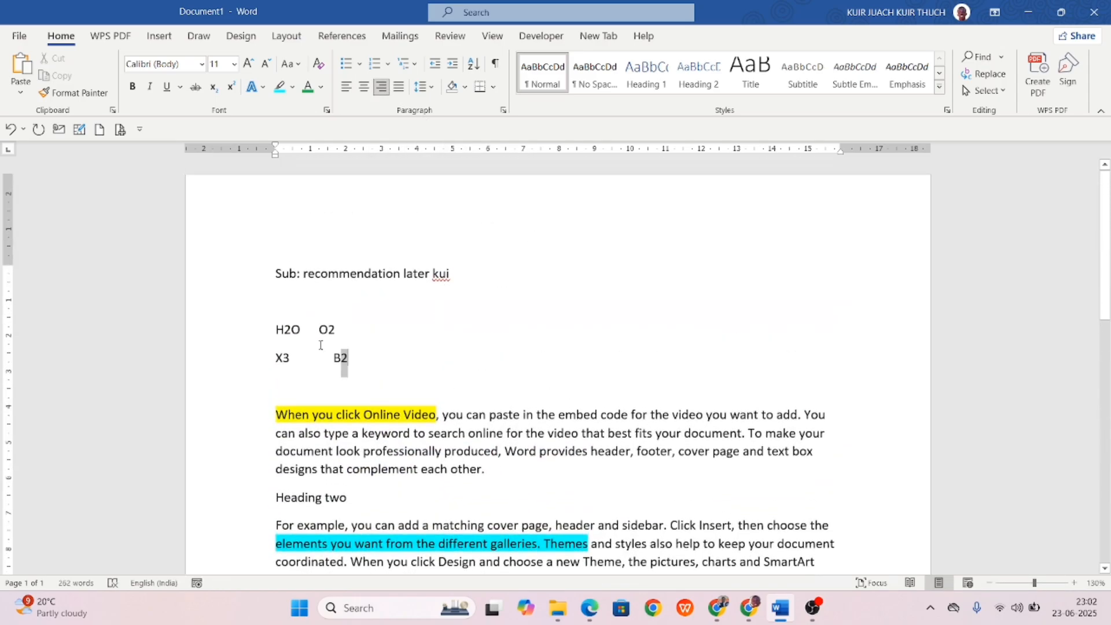
{"action": "left_click_drag", "start_coordinate": [344, 373], "coordinate": [276, 326]}
{"action": "key", "text": "BackSpace"}
{"action": "key", "text": "BackSpace"}
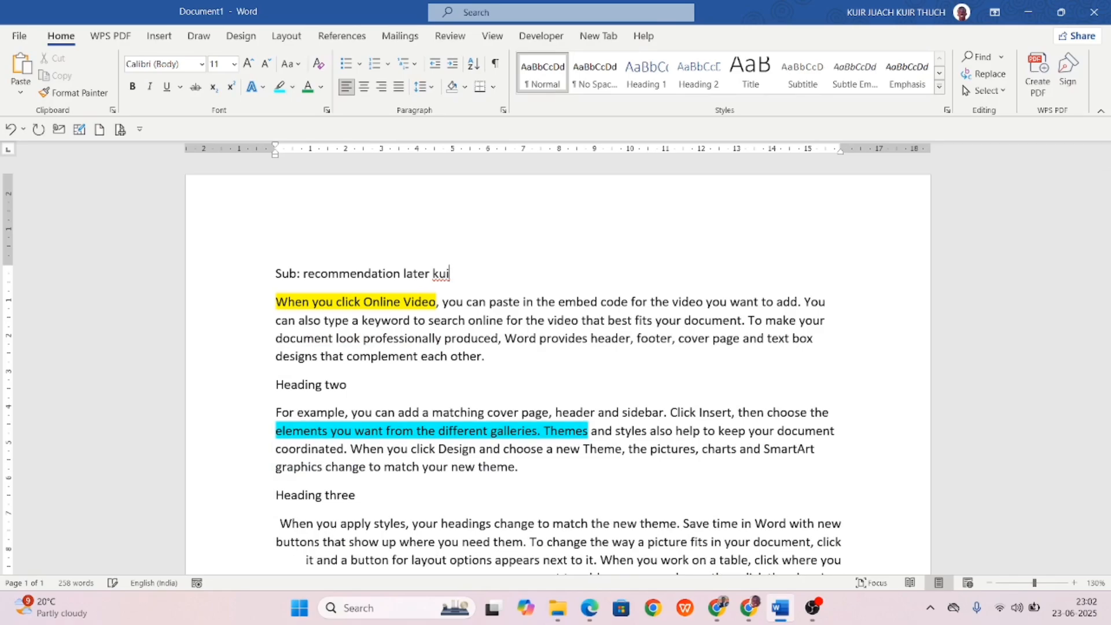
{"action": "key", "text": "Return"}
Add 'South sudan' and 'juba' on separate lines after the subject line.
{"action": "type", "text": "South sud"}
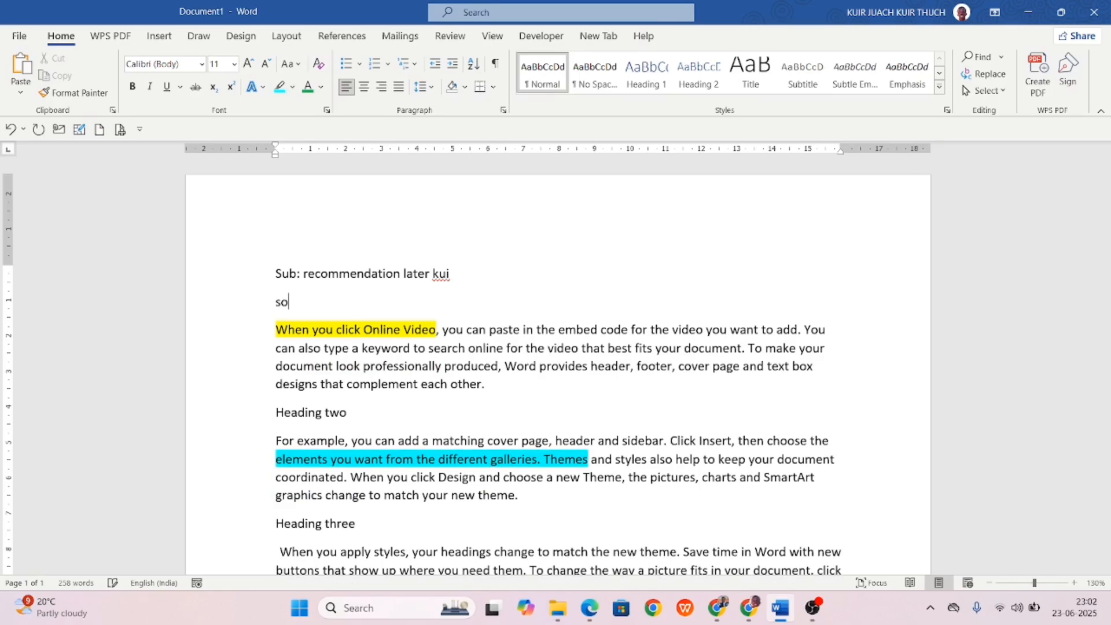
{"action": "type", "text": "an"}
{"action": "key", "text": "Return"}
{"action": "type", "text": "juba"}
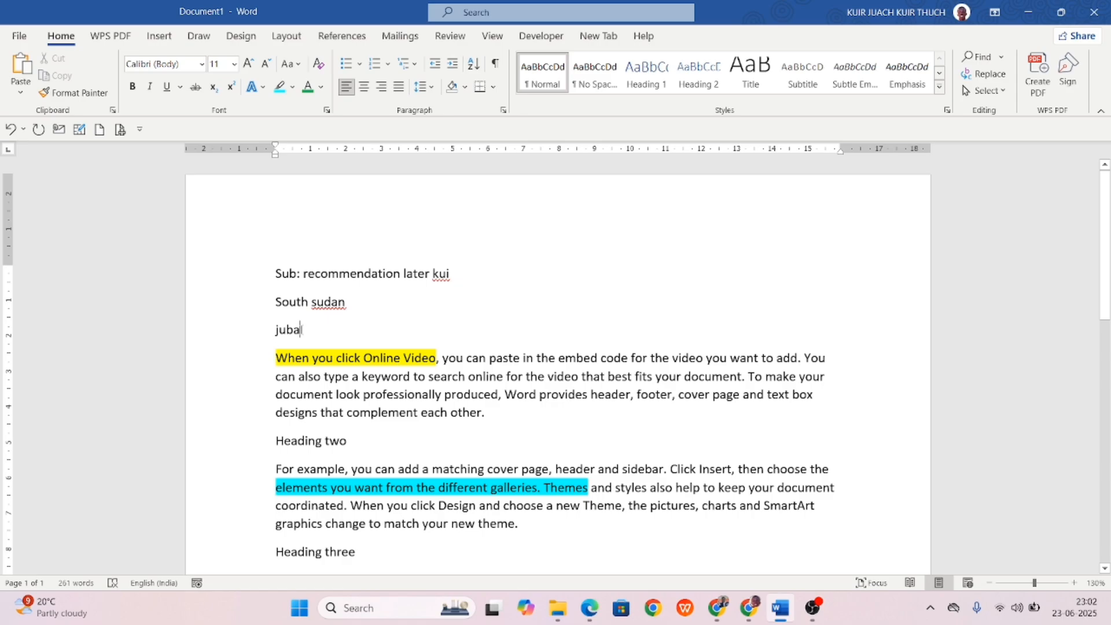
Right-align the subject line and the two place-name lines.
{"action": "left_click_drag", "start_coordinate": [305, 330], "coordinate": [255, 219]}
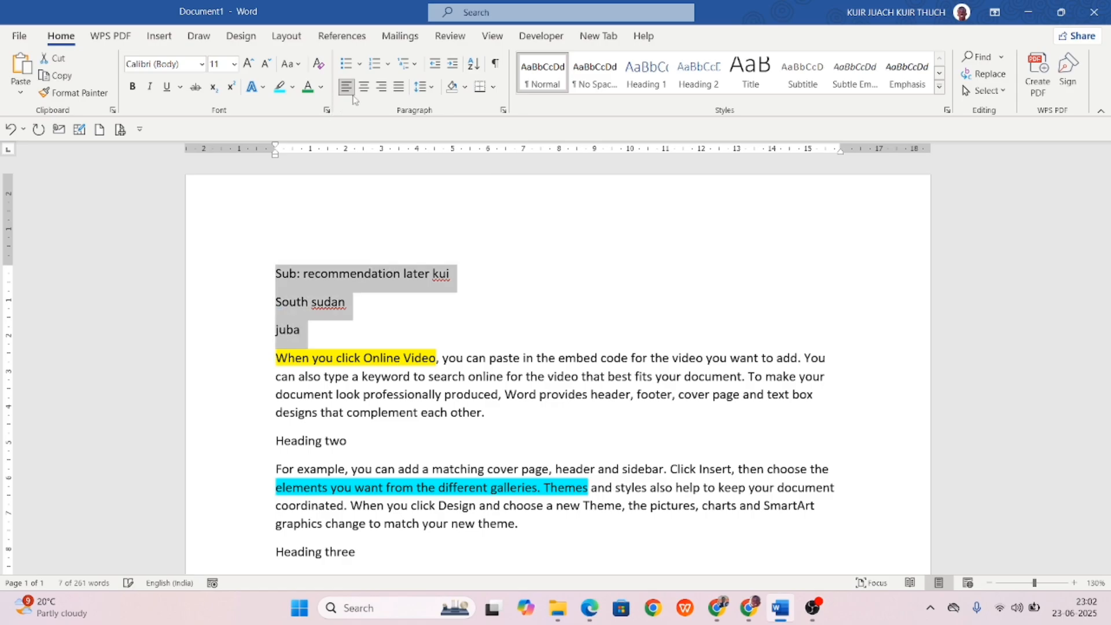
{"action": "left_click", "coordinate": [381, 87]}
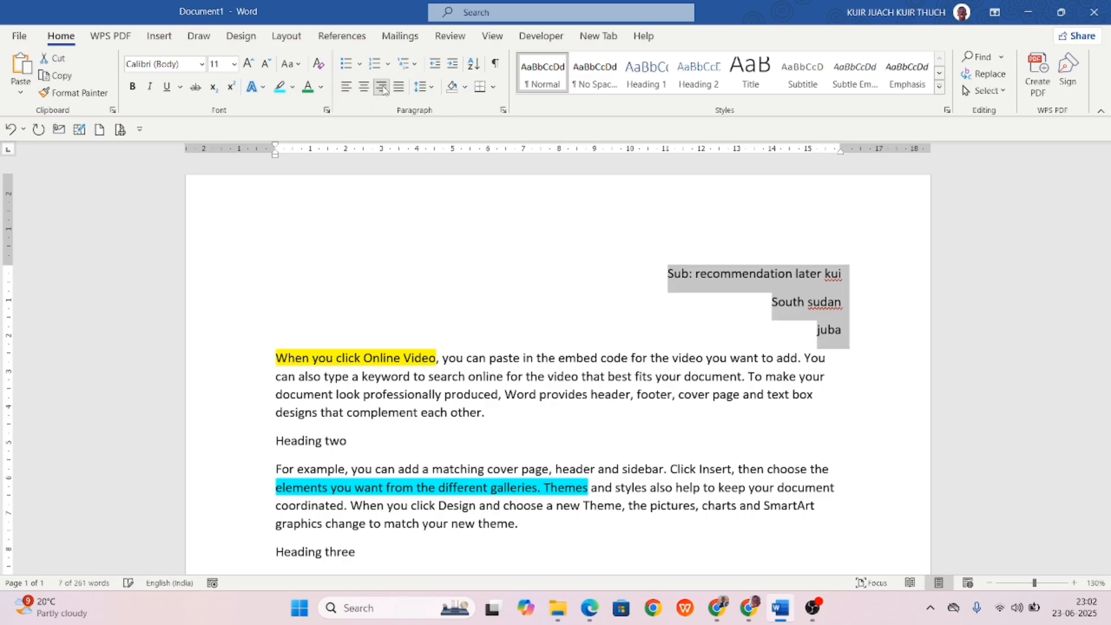
{"action": "left_click", "coordinate": [413, 265]}
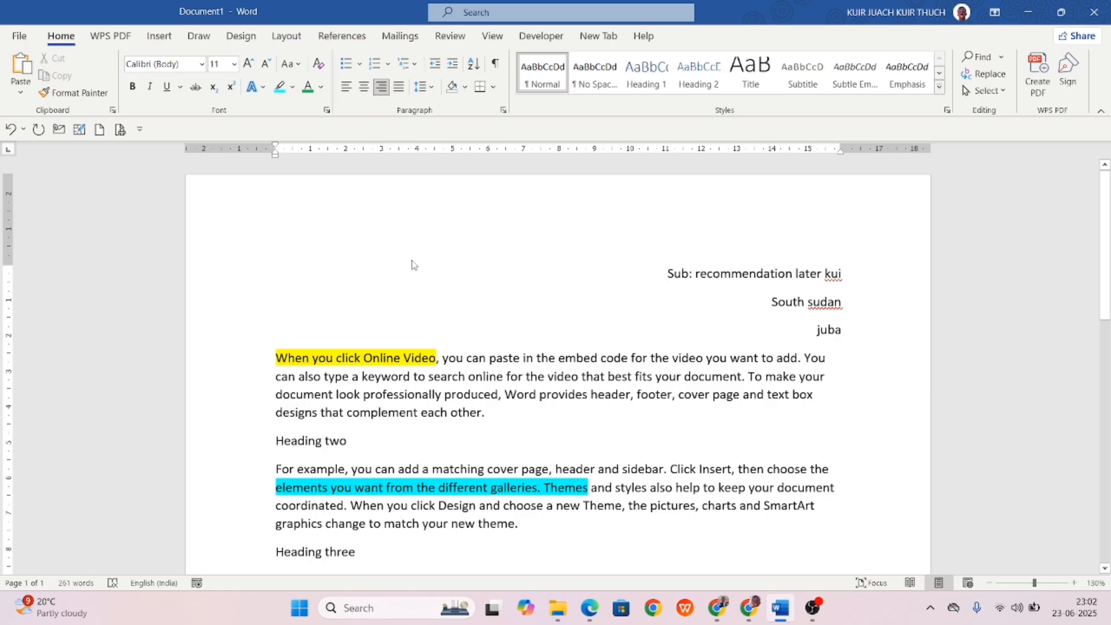
Justify the body text from 'juba' to the end, leaving line spacing unchanged.
{"action": "left_click_drag", "start_coordinate": [277, 328], "coordinate": [850, 508]}
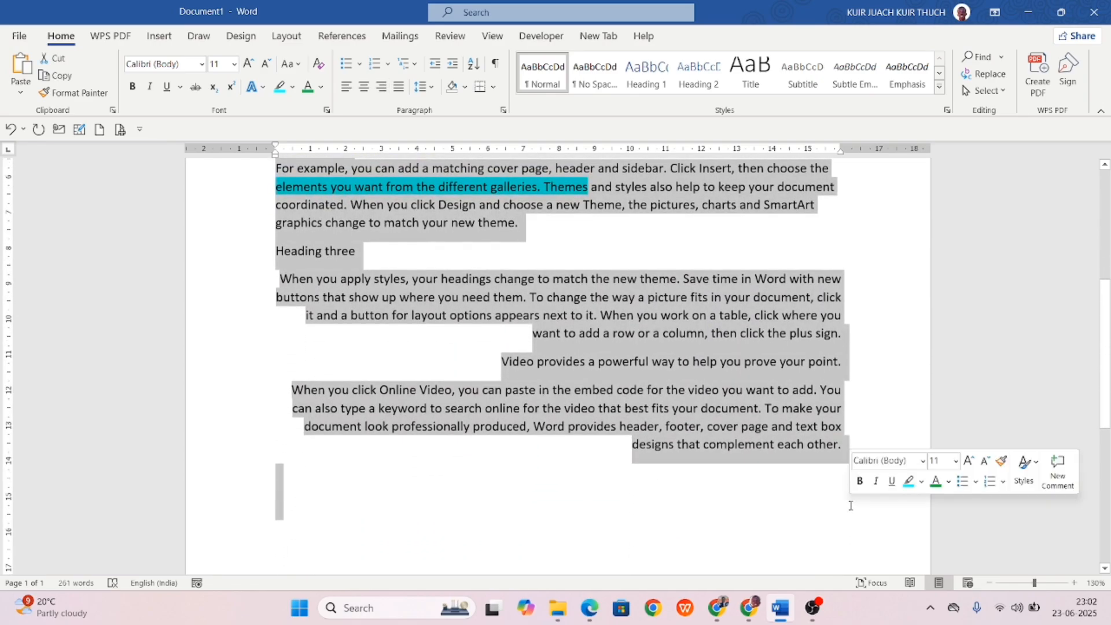
{"action": "left_click", "coordinate": [398, 87]}
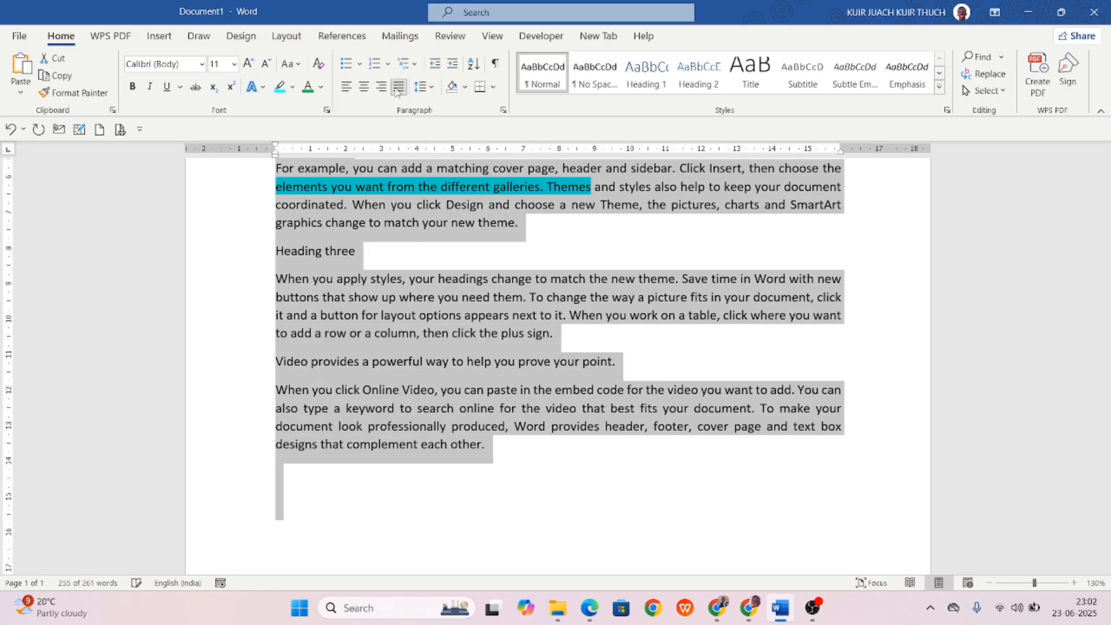
{"action": "scroll", "coordinate": [495, 185], "scroll_direction": "up", "scroll_amount": 3}
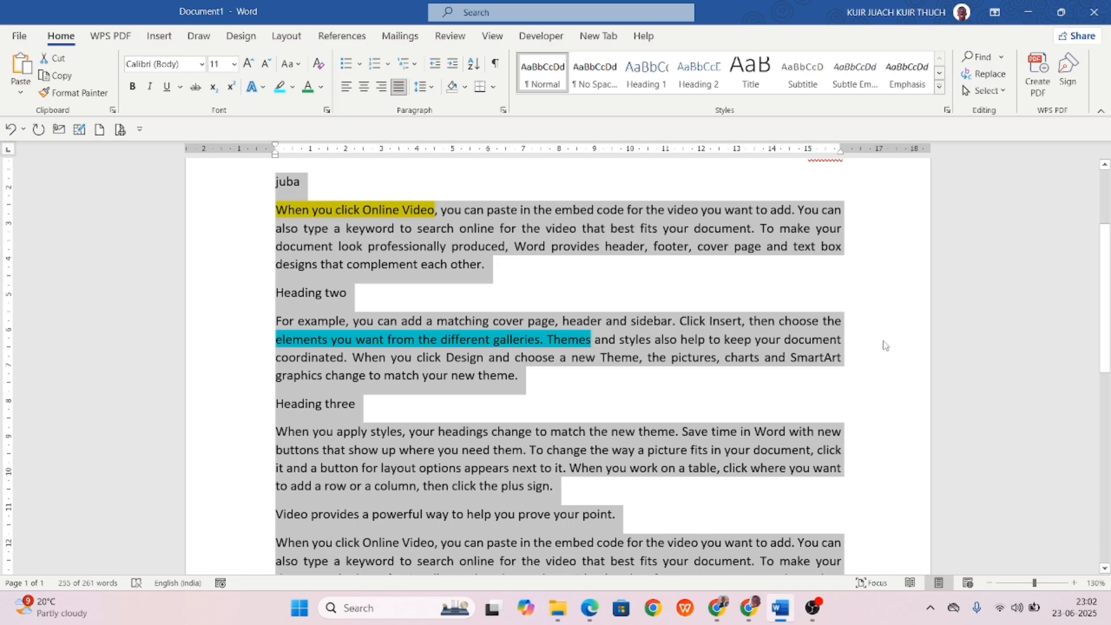
{"action": "left_click", "coordinate": [431, 88]}
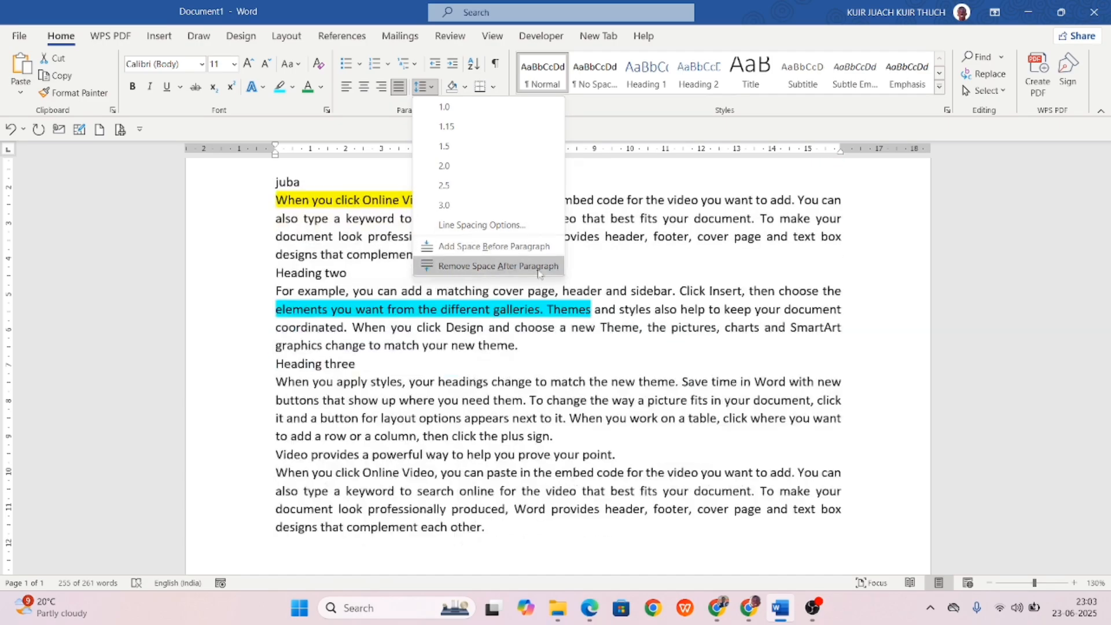
{"action": "left_click", "coordinate": [595, 261]}
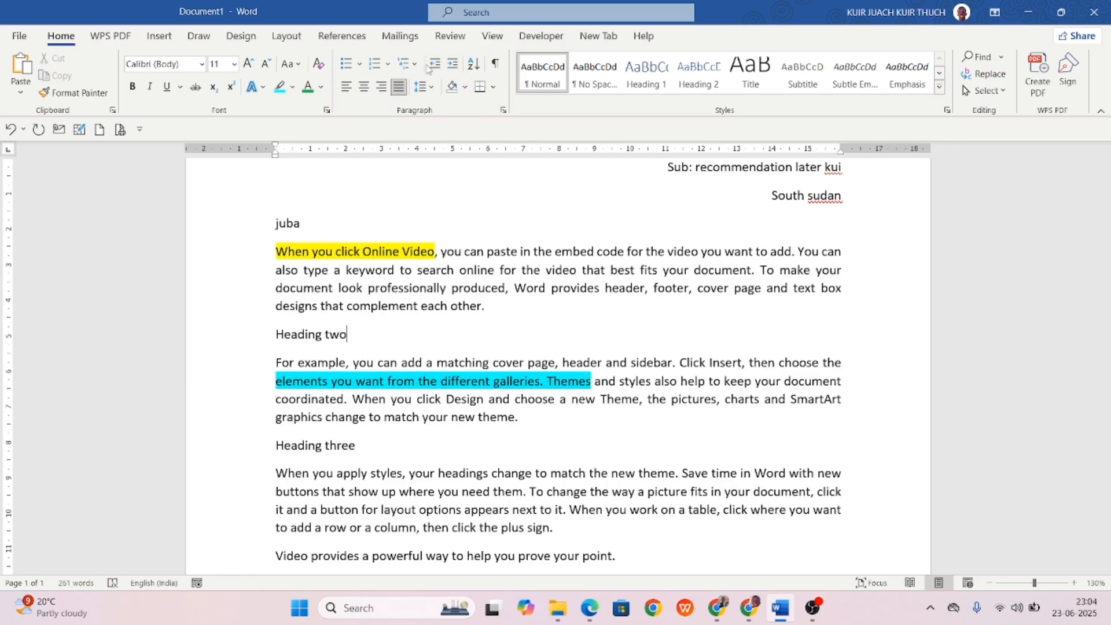
{"action": "left_click_drag", "start_coordinate": [274, 336], "coordinate": [524, 421]}
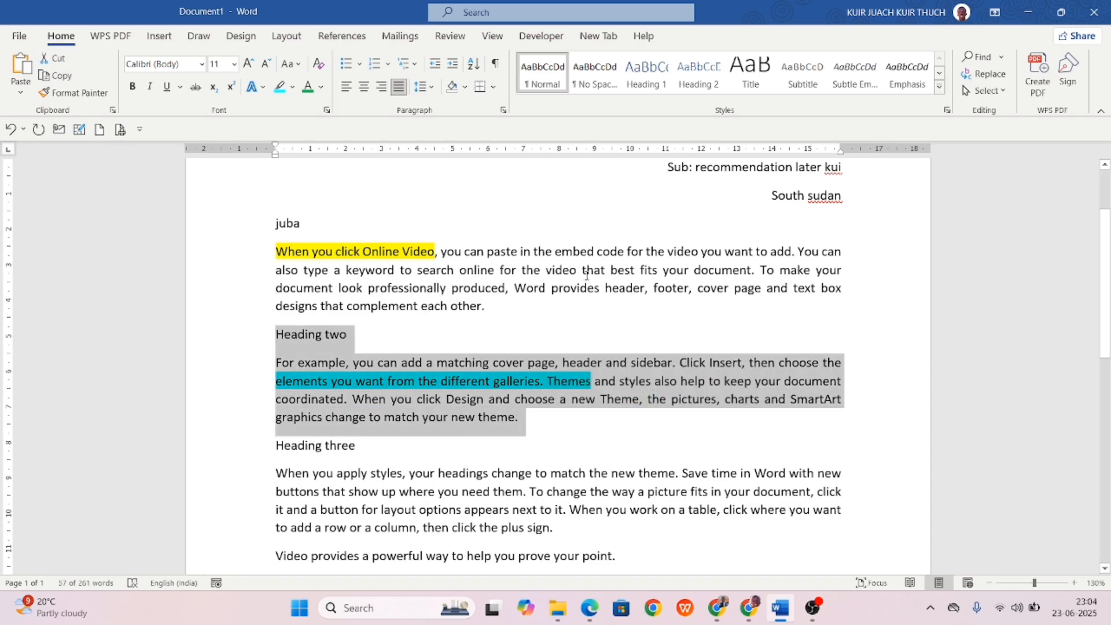
{"action": "left_click", "coordinate": [451, 64]}
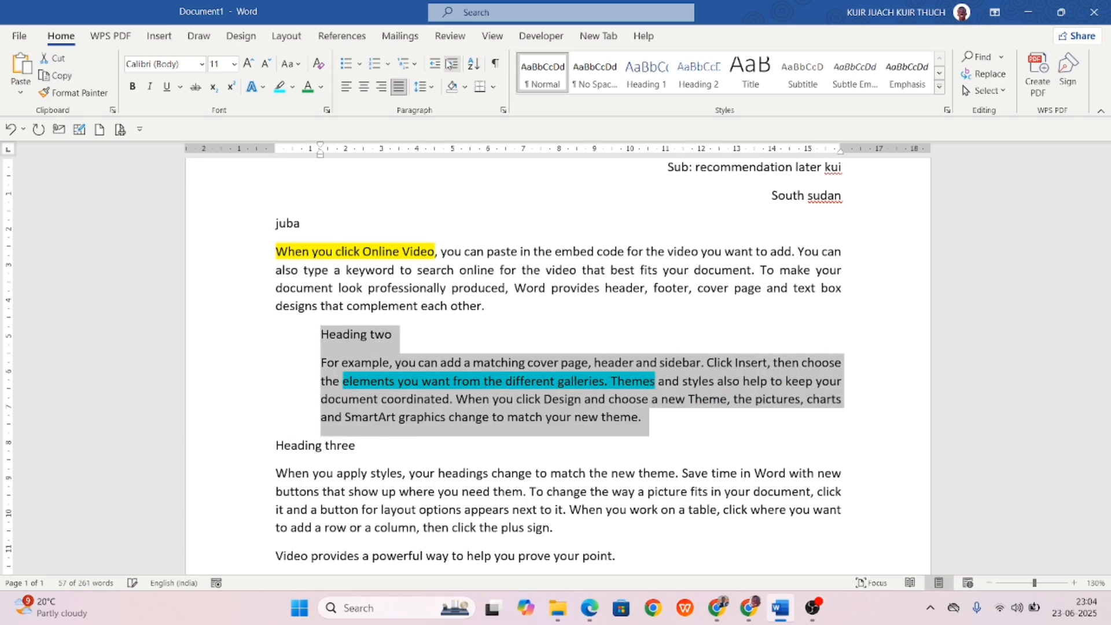
{"action": "left_click", "coordinate": [450, 64]}
{"action": "left_click", "coordinate": [451, 63]}
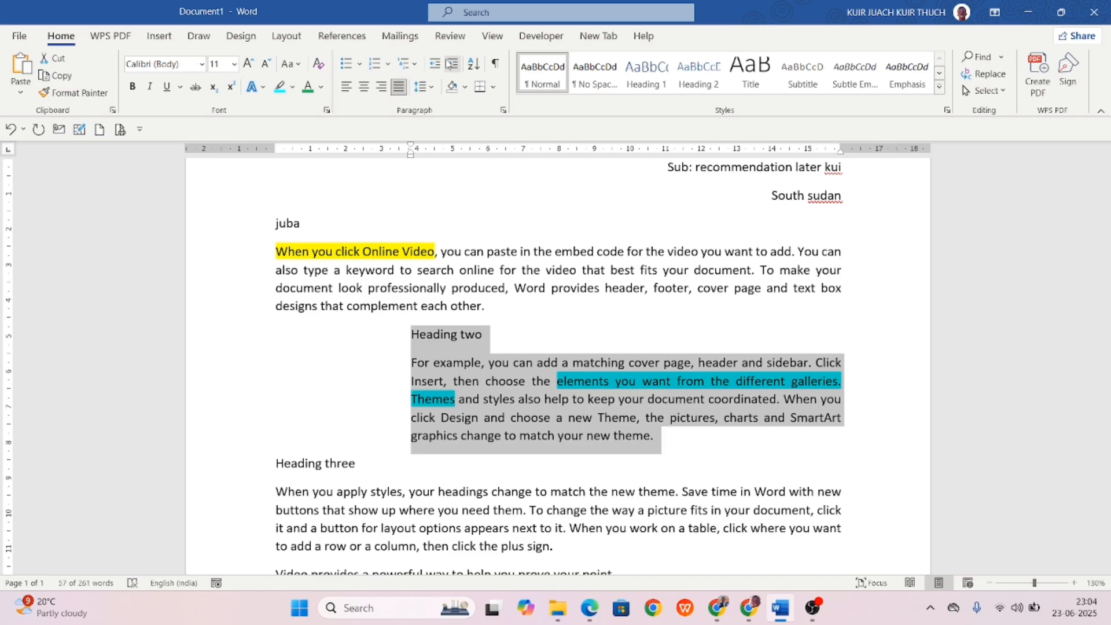
{"action": "left_click", "coordinate": [451, 63]}
{"action": "left_click", "coordinate": [451, 64]}
{"action": "left_click", "coordinate": [451, 64]}
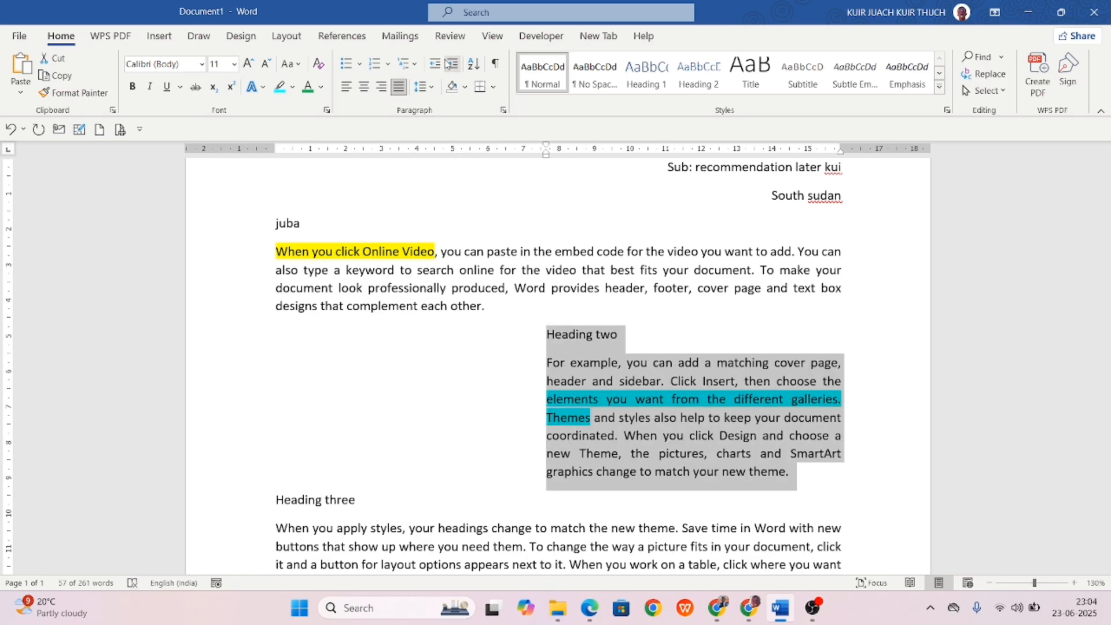
{"action": "left_click", "coordinate": [435, 63]}
{"action": "left_click", "coordinate": [435, 64]}
{"action": "left_click", "coordinate": [435, 64]}
{"action": "left_click", "coordinate": [435, 63]}
{"action": "left_click", "coordinate": [435, 64]}
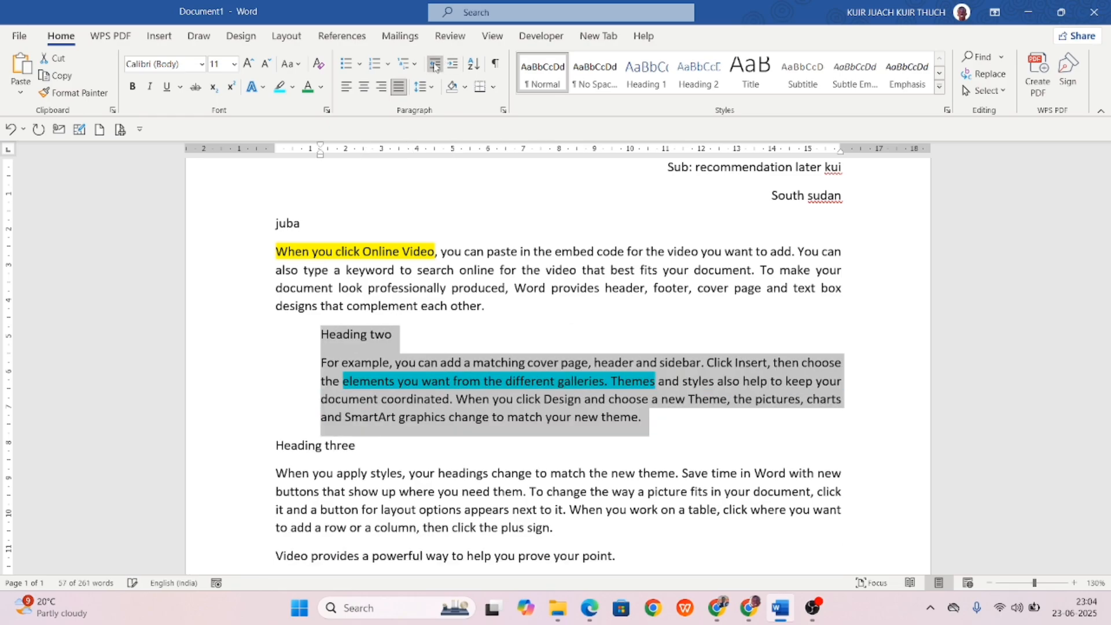
{"action": "left_click", "coordinate": [435, 64]}
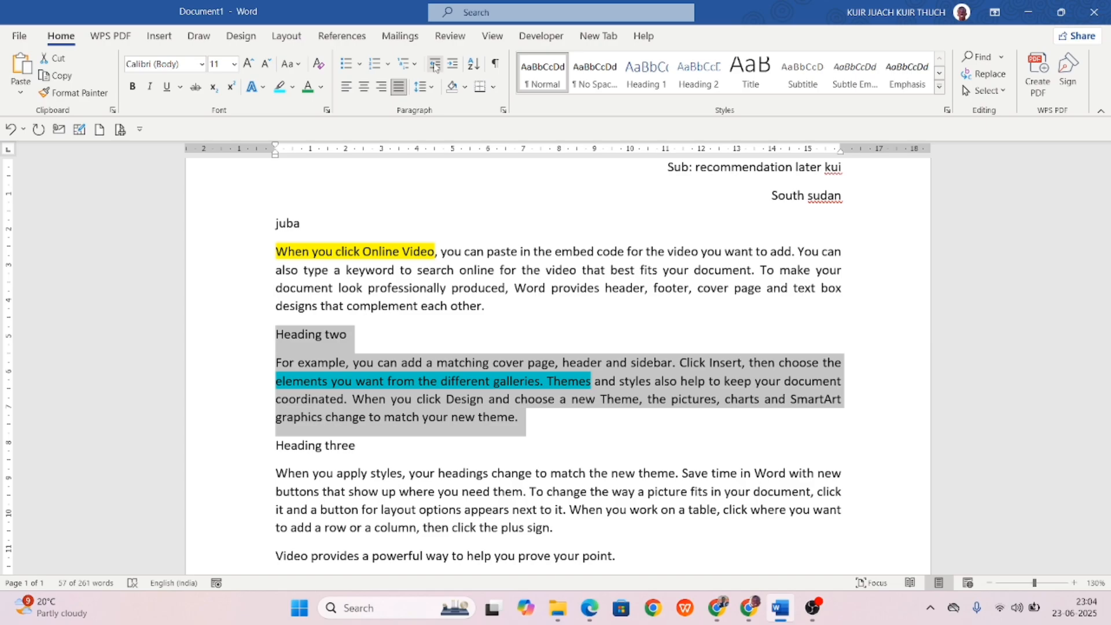
Apply All Borders to the Heading two line and its paragraph, without adding shading.
{"action": "left_click", "coordinate": [464, 87]}
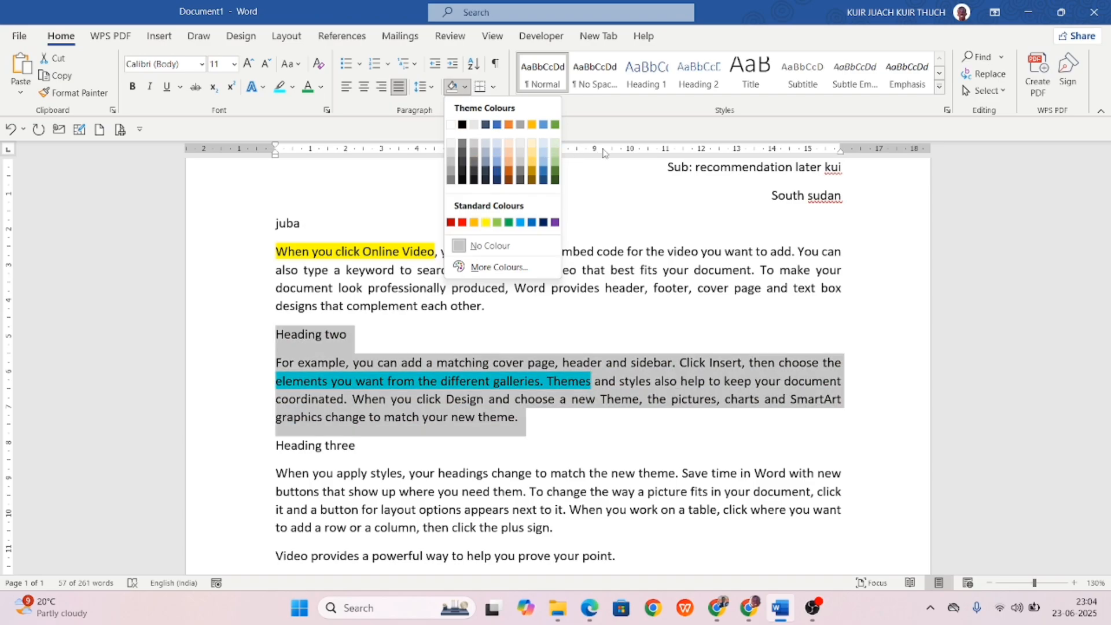
{"action": "left_click", "coordinate": [574, 189]}
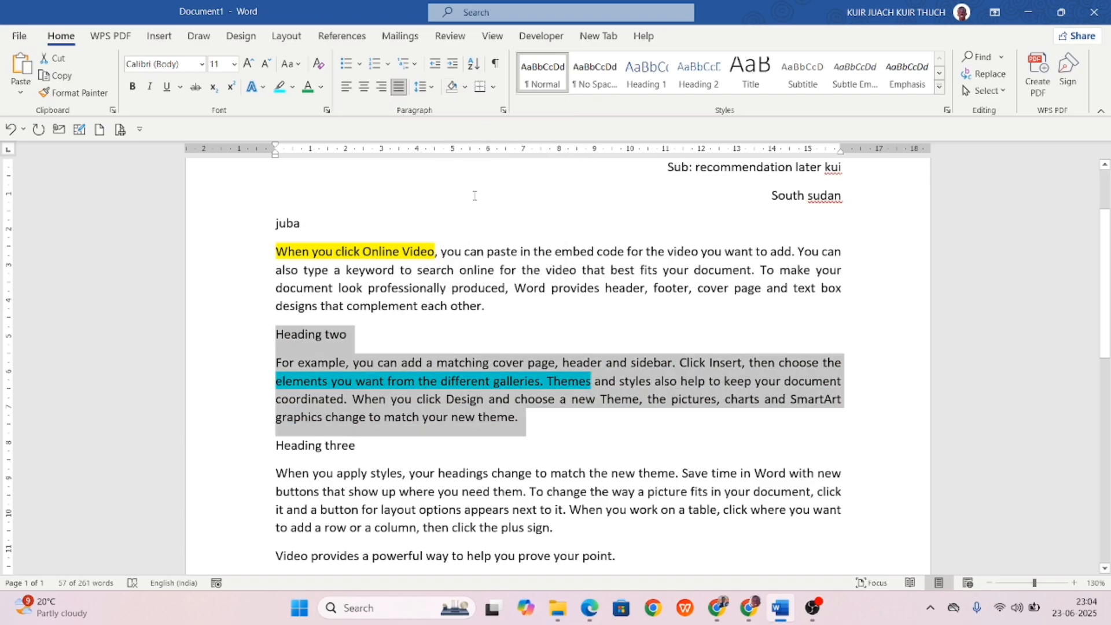
{"action": "left_click", "coordinate": [491, 87]}
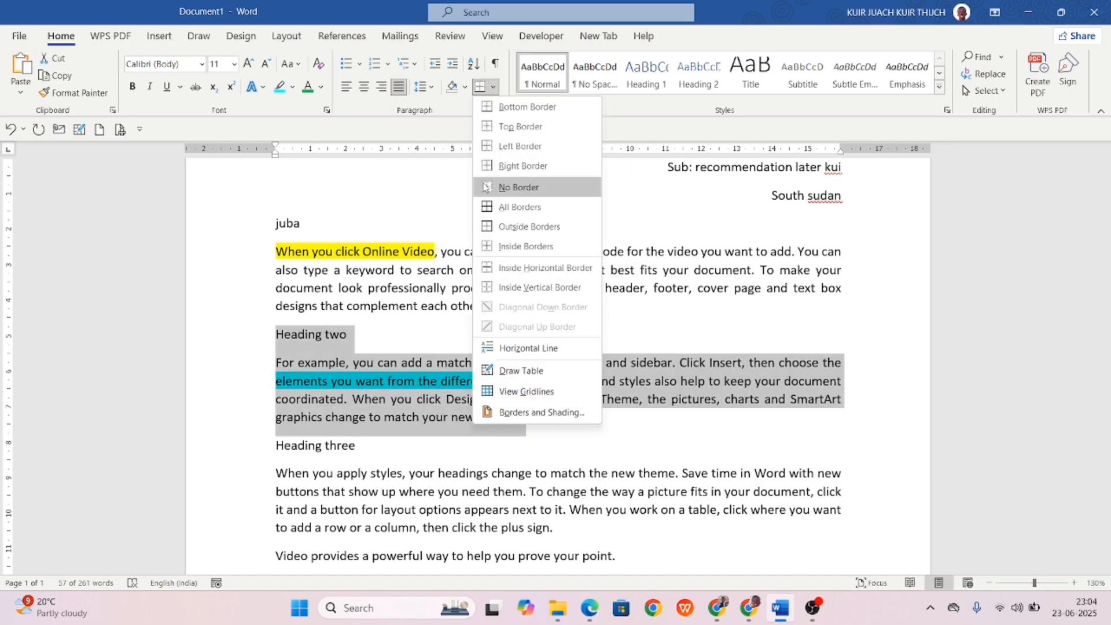
{"action": "left_click", "coordinate": [519, 211]}
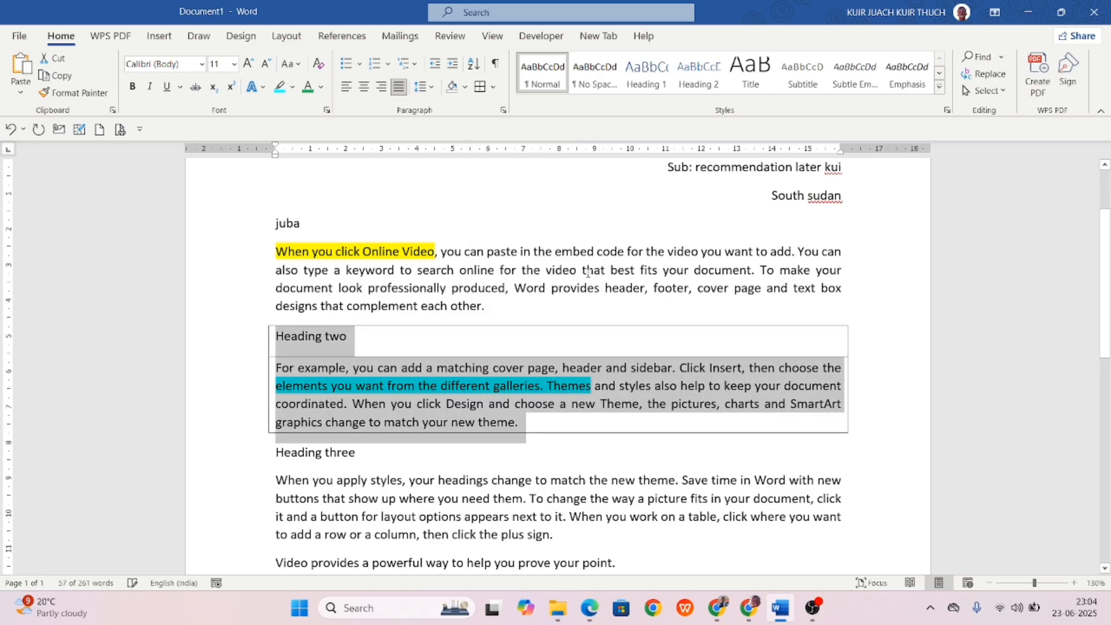
{"action": "left_click", "coordinate": [559, 315]}
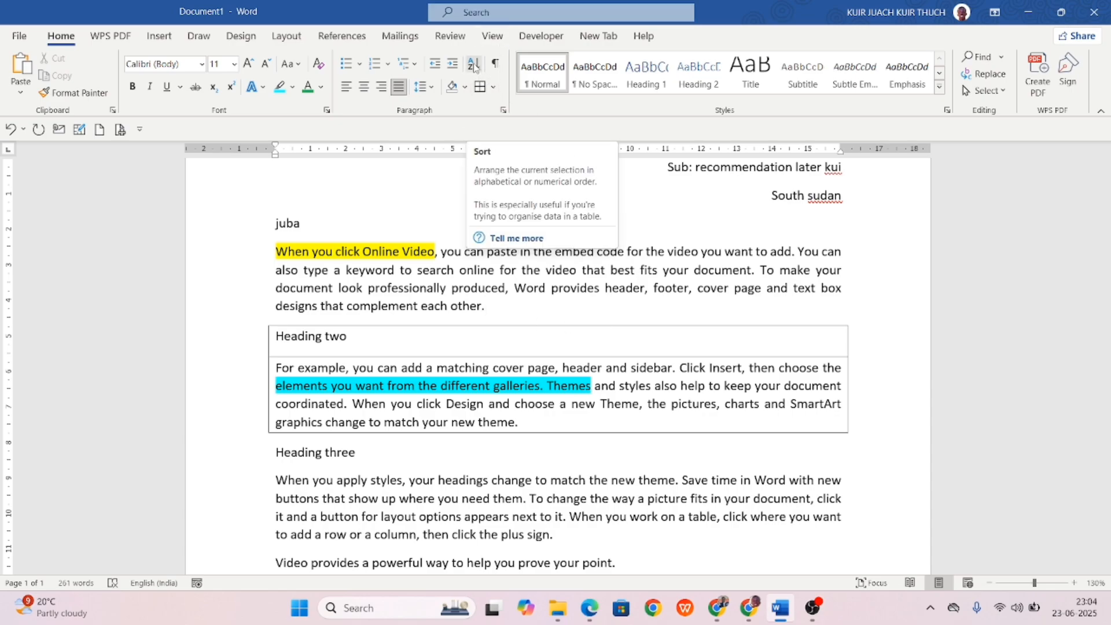
Type four first names on their own lines after the last paragraph and select the list.
{"action": "scroll", "coordinate": [405, 345], "scroll_direction": "down", "scroll_amount": 6}
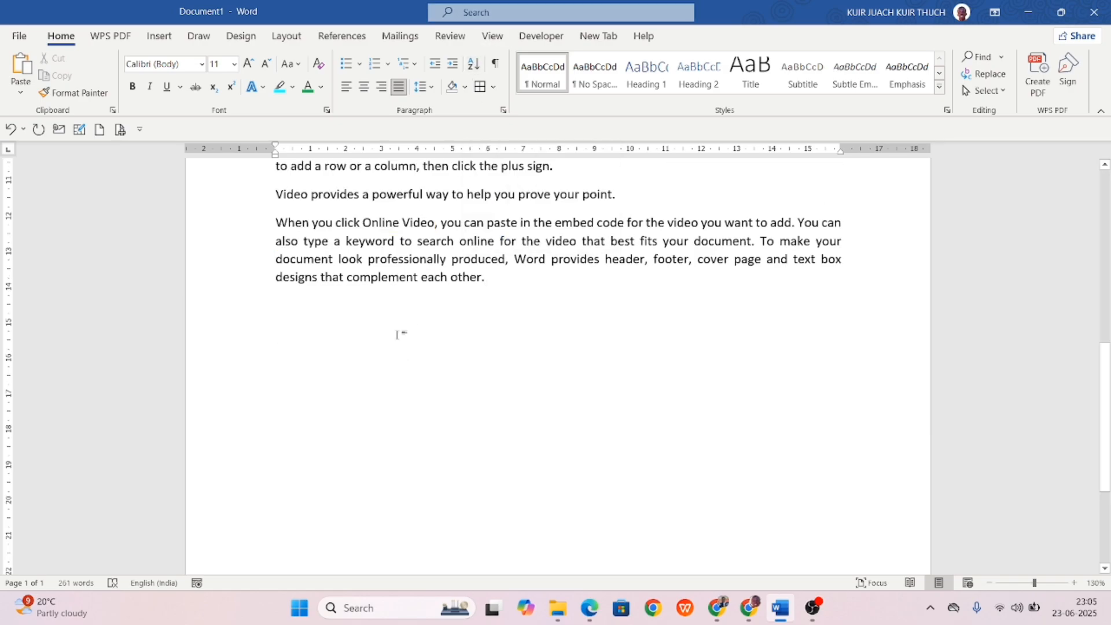
{"action": "type", "text": "Kuir"}
{"action": "key", "text": "Return"}
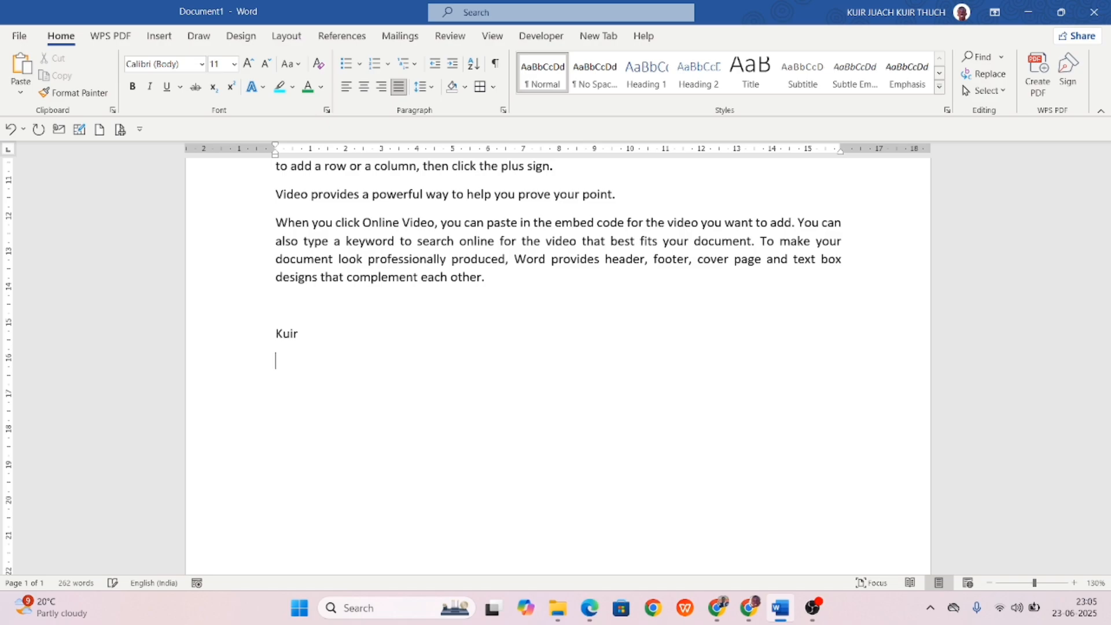
{"action": "type", "text": "ajang"}
{"action": "key", "text": "Return"}
{"action": "type", "text": "densis"}
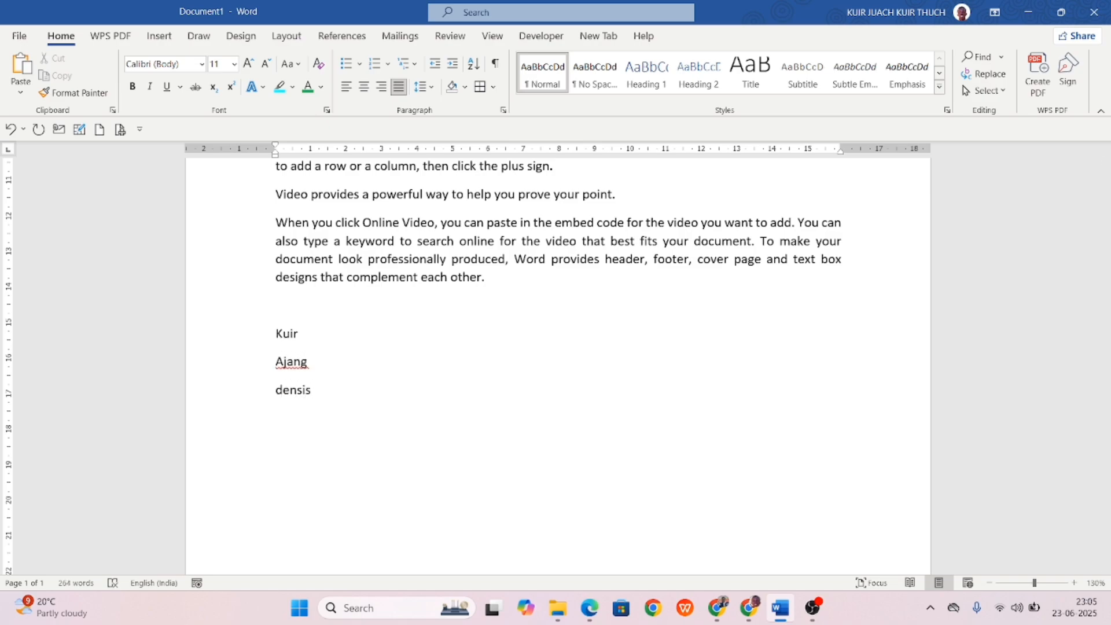
{"action": "key", "text": "Return"}
{"action": "type", "text": "daniel"}
{"action": "key", "text": "Return"}
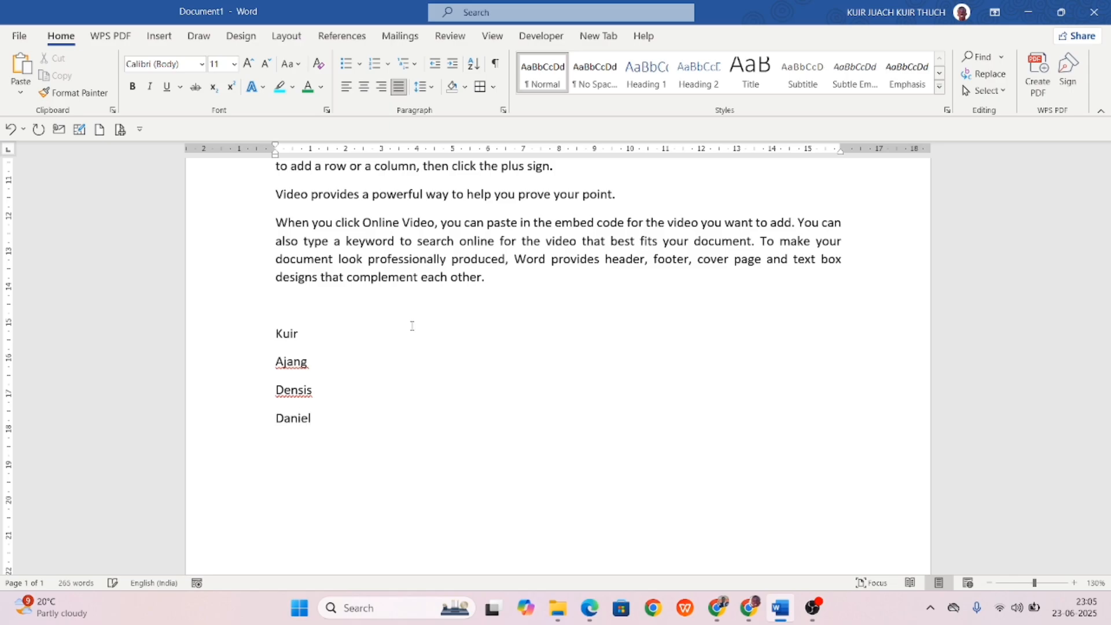
{"action": "left_click_drag", "start_coordinate": [322, 413], "coordinate": [278, 302]}
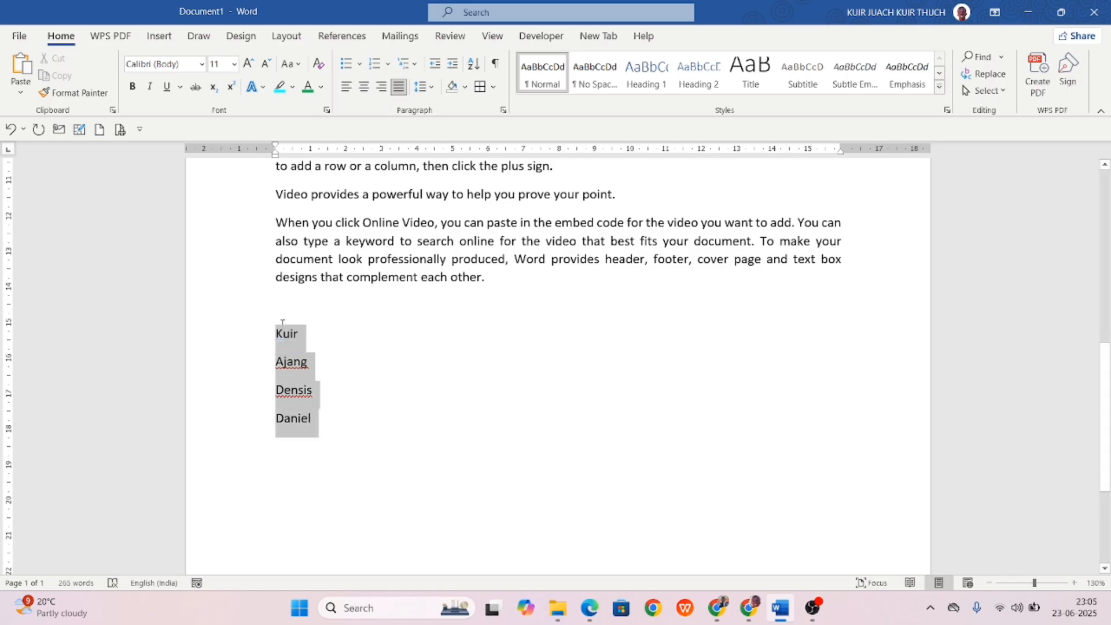
{"action": "left_click", "coordinate": [474, 65]}
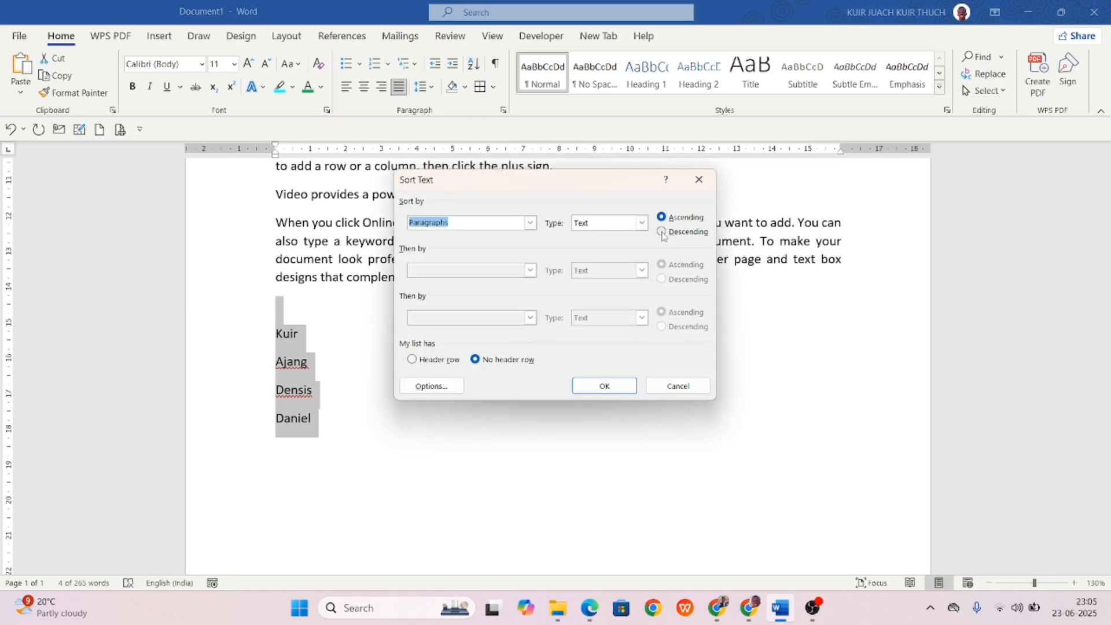
{"action": "left_click", "coordinate": [590, 389]}
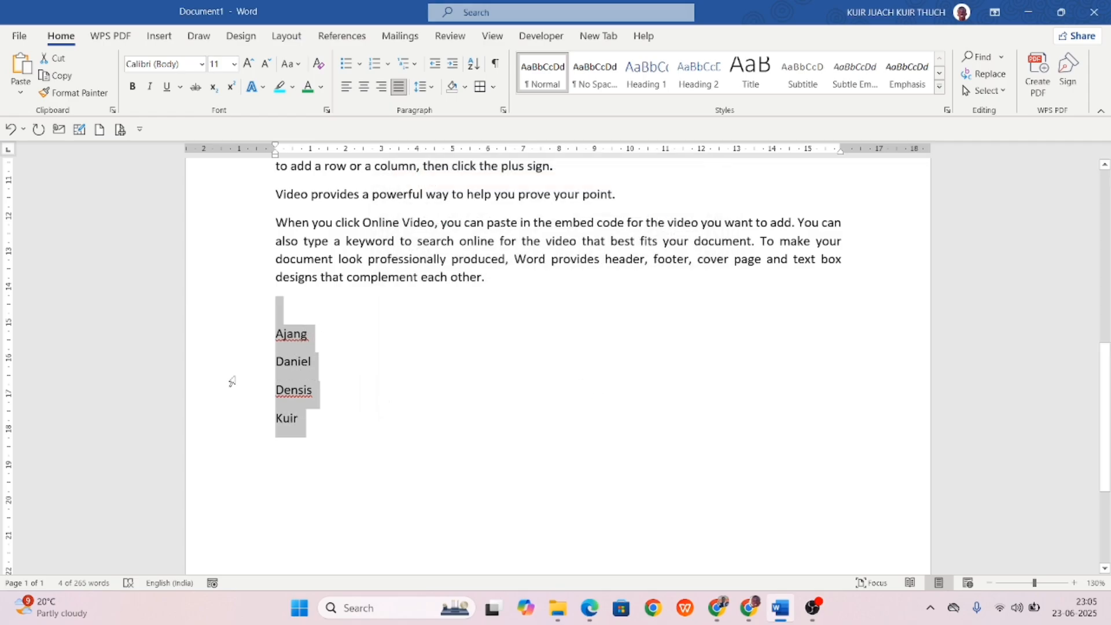
{"action": "left_click", "coordinate": [473, 65]}
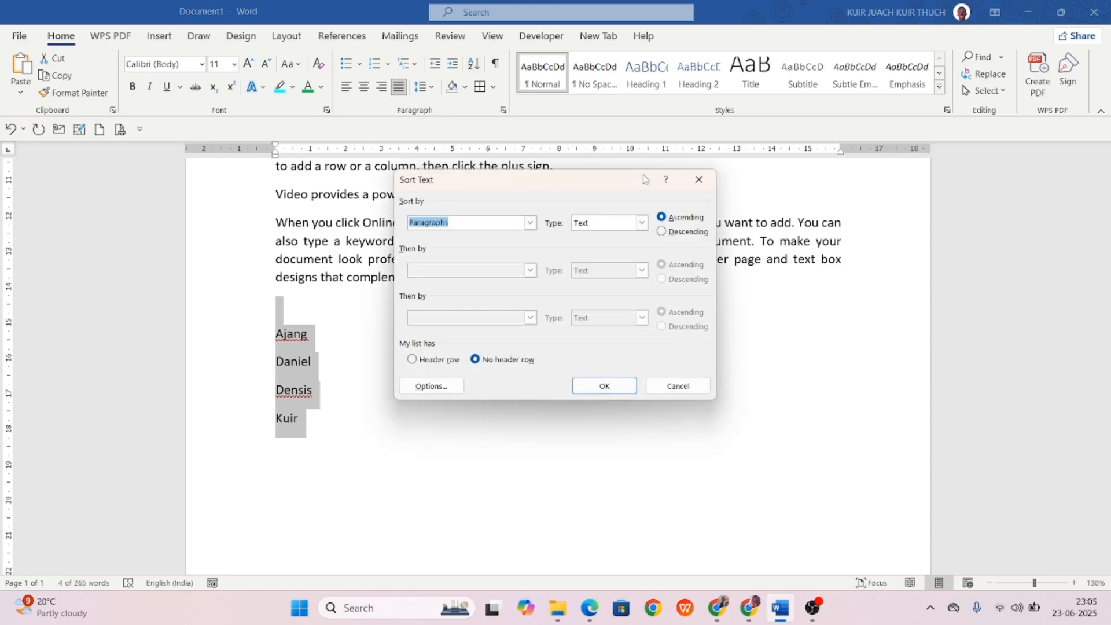
{"action": "left_click", "coordinate": [662, 232]}
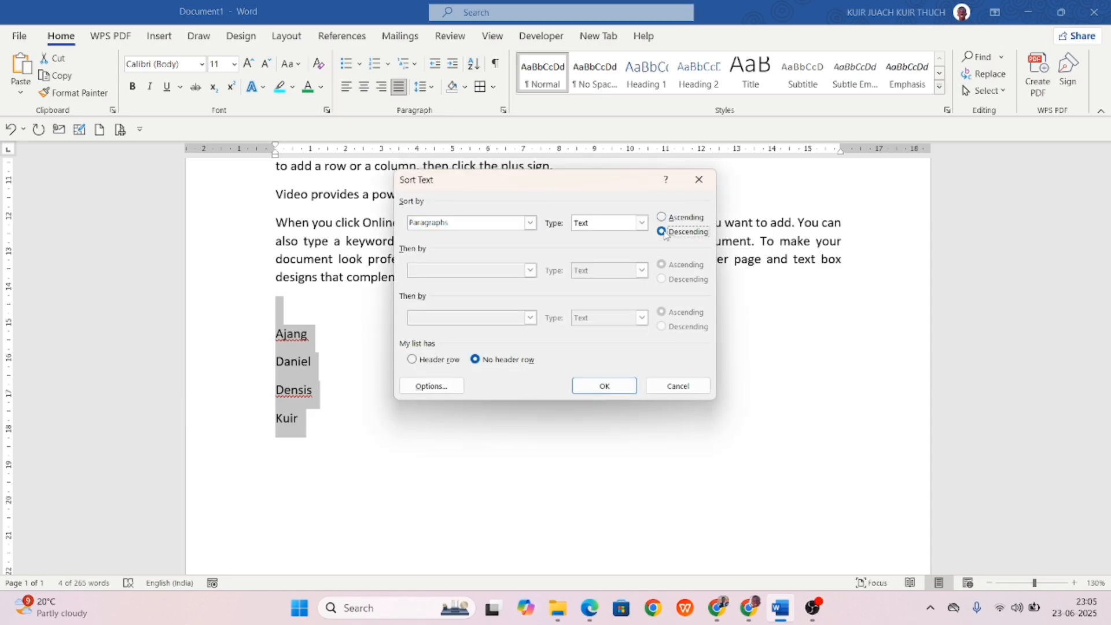
{"action": "left_click", "coordinate": [608, 389]}
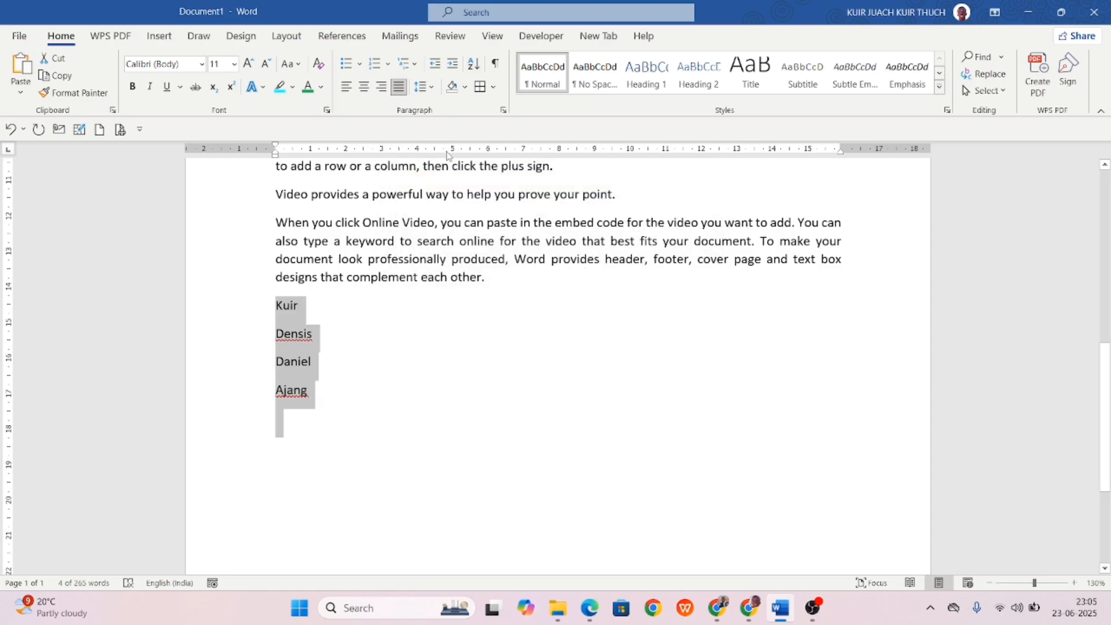
{"action": "left_click", "coordinate": [474, 65]}
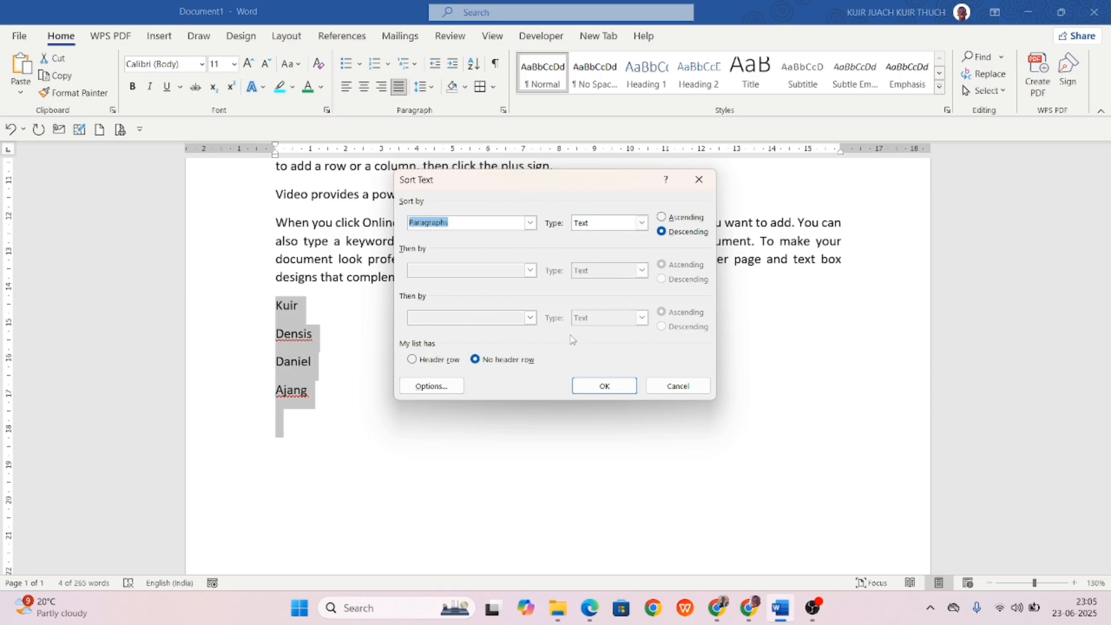
{"action": "left_click", "coordinate": [431, 386]}
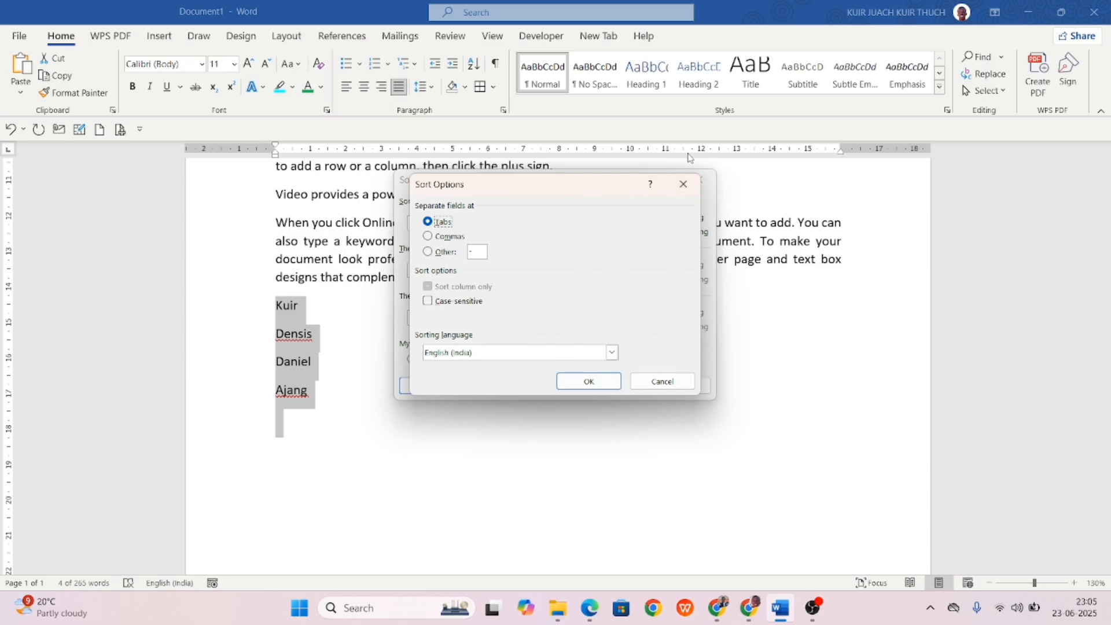
{"action": "left_click", "coordinate": [676, 185]}
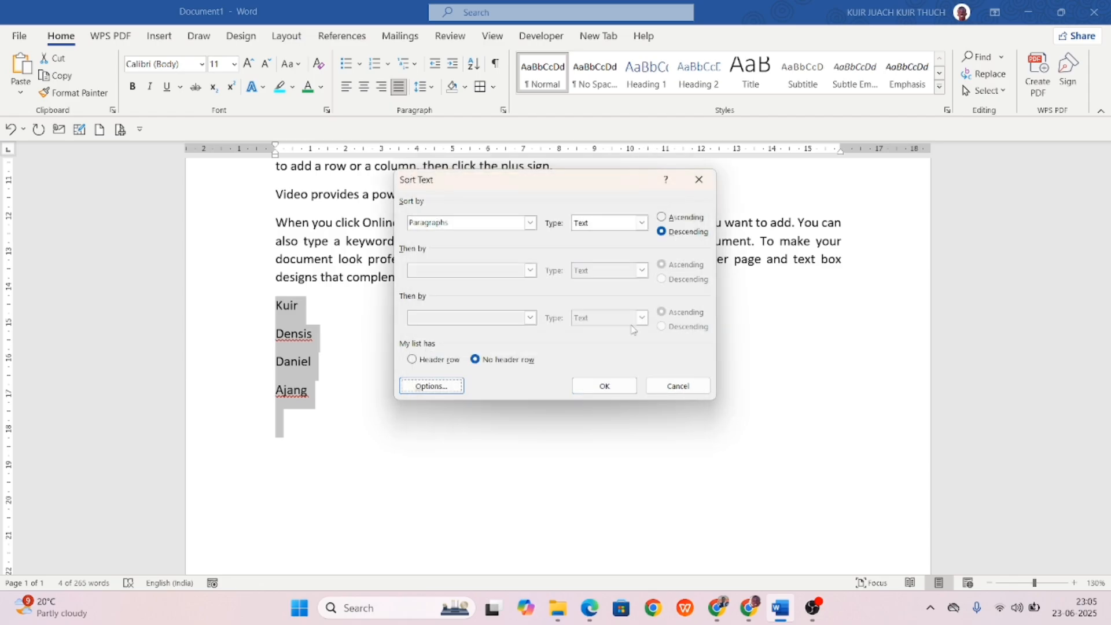
{"action": "left_click", "coordinate": [671, 384]}
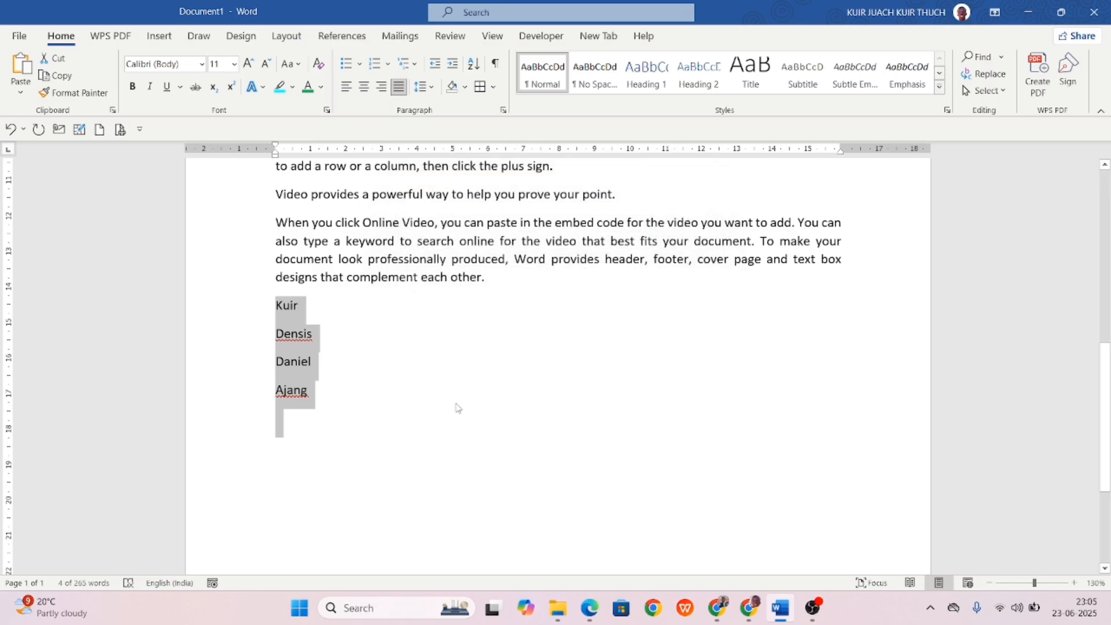
{"action": "left_click", "coordinate": [522, 392]}
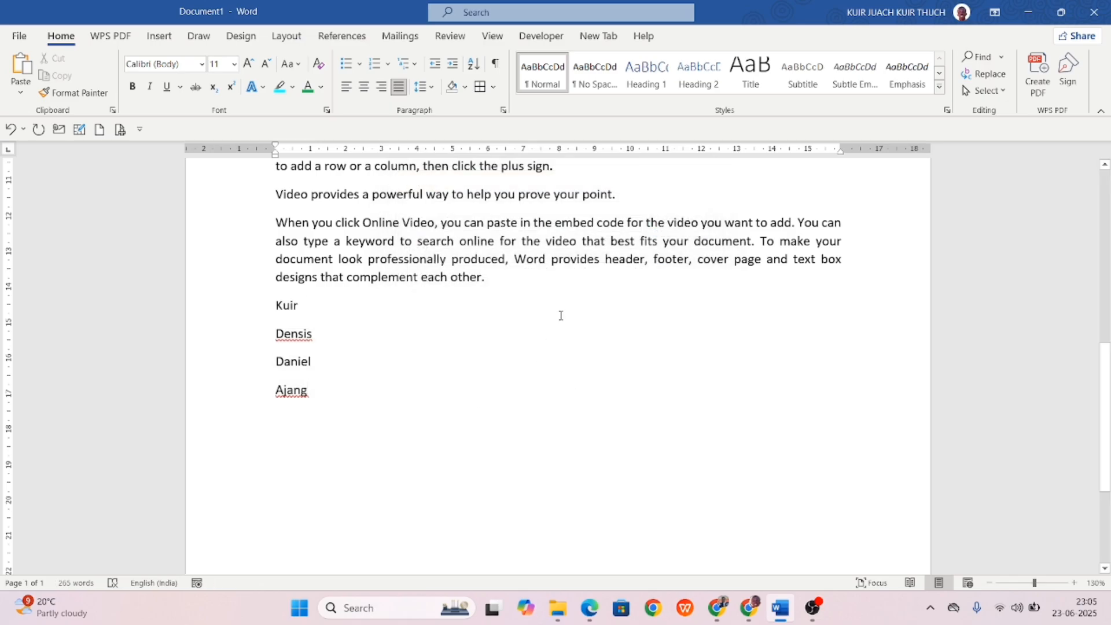
Clear all formatting from the whole document, keeping the yellow and turquoise highlights.
{"action": "scroll", "coordinate": [510, 302], "scroll_direction": "up", "scroll_amount": 10}
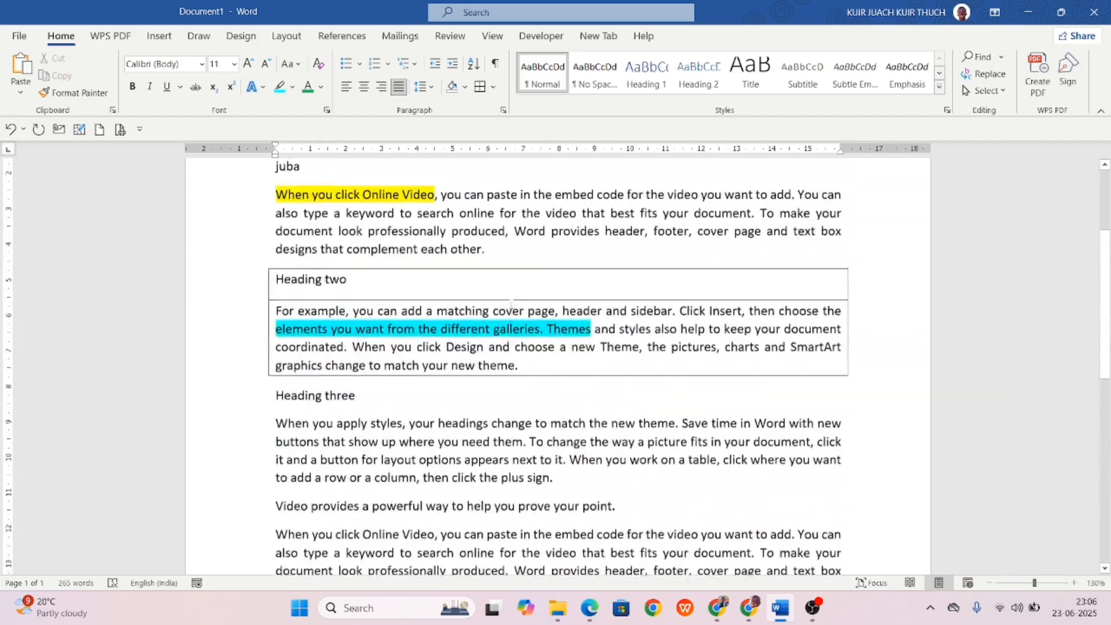
{"action": "key", "text": "ctrl+a"}
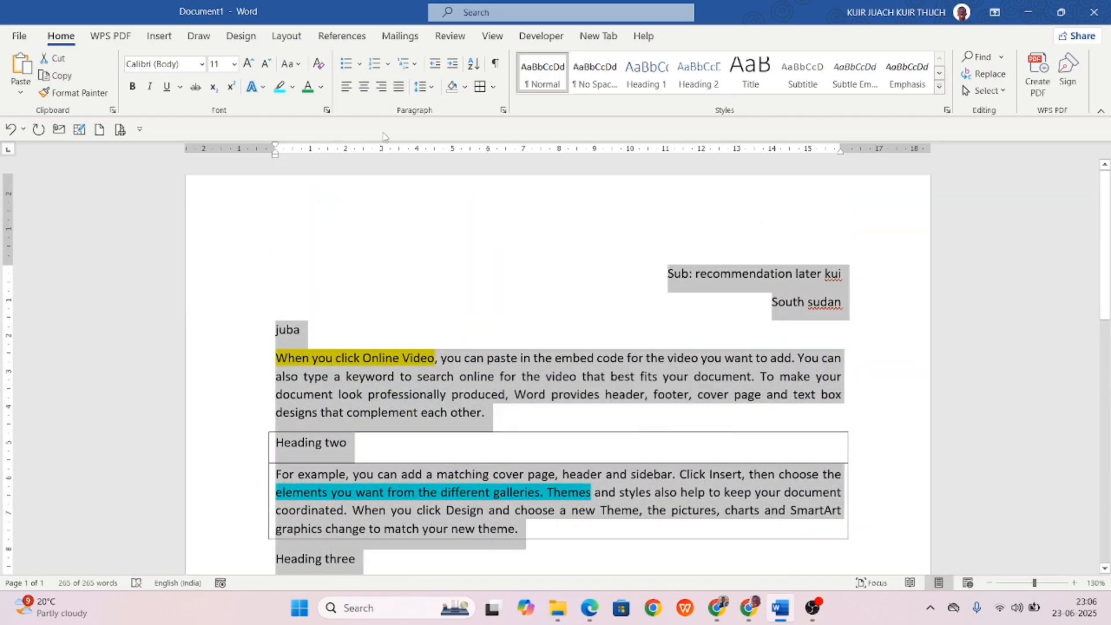
{"action": "left_click", "coordinate": [318, 65]}
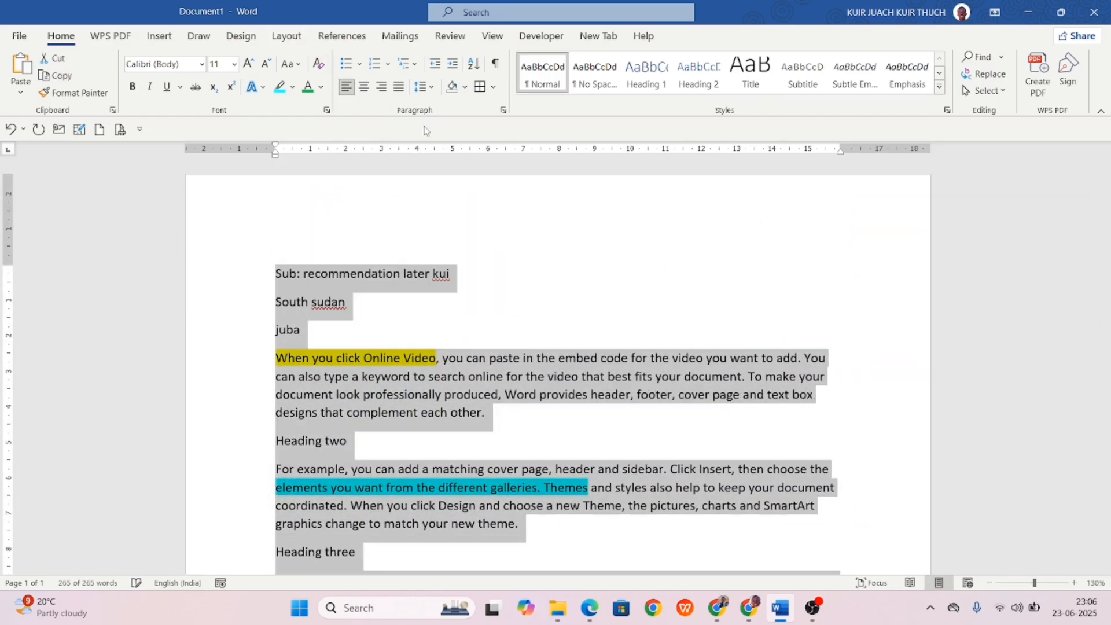
{"action": "left_click", "coordinate": [530, 191]}
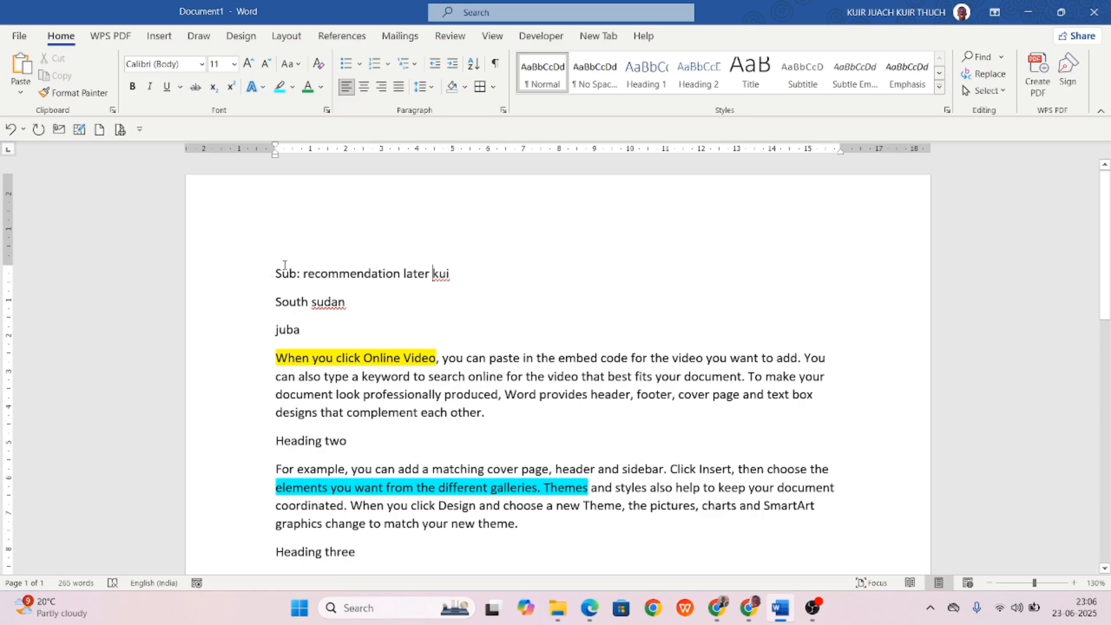
Select the lines from Sub: to Heading two and browse the Styles gallery without applying one.
{"action": "left_click_drag", "start_coordinate": [269, 272], "coordinate": [545, 455]}
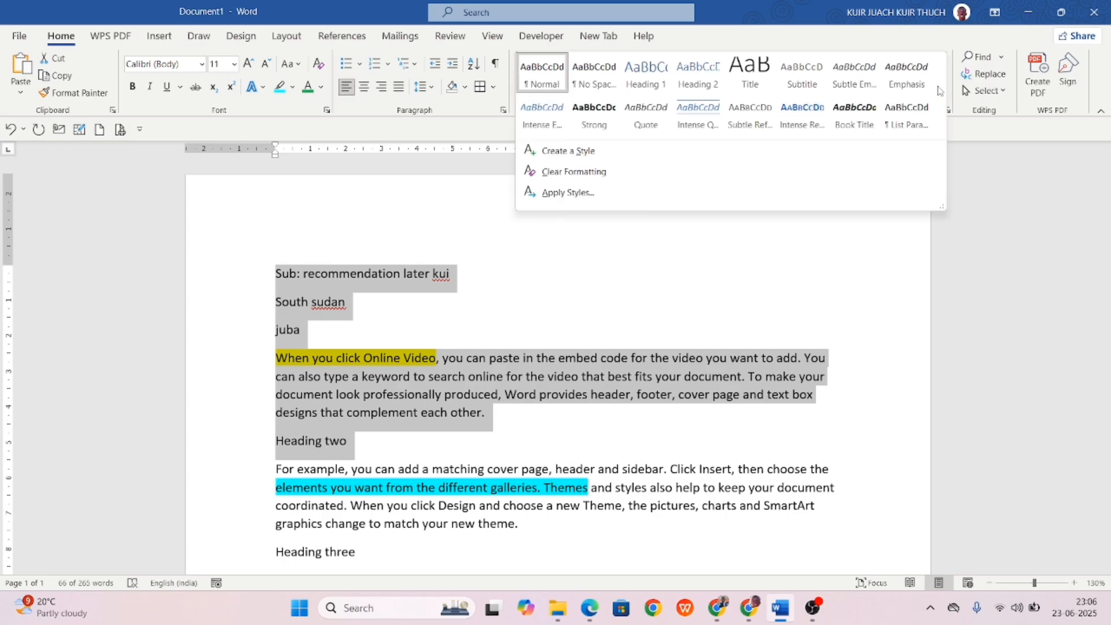
{"action": "left_click", "coordinate": [939, 86]}
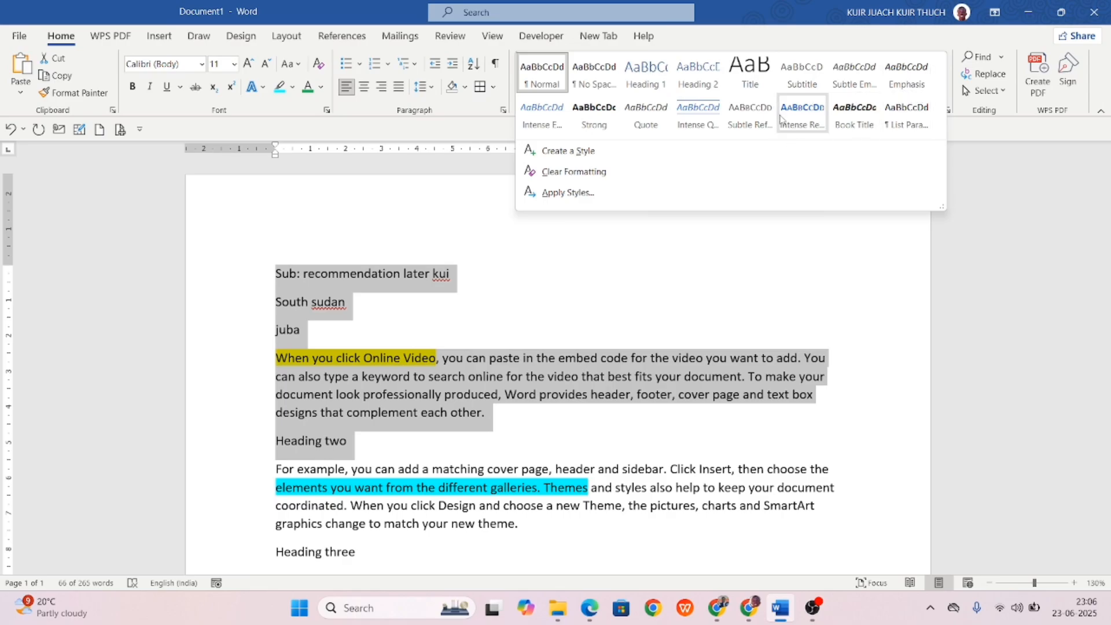
{"action": "left_click", "coordinate": [612, 262]}
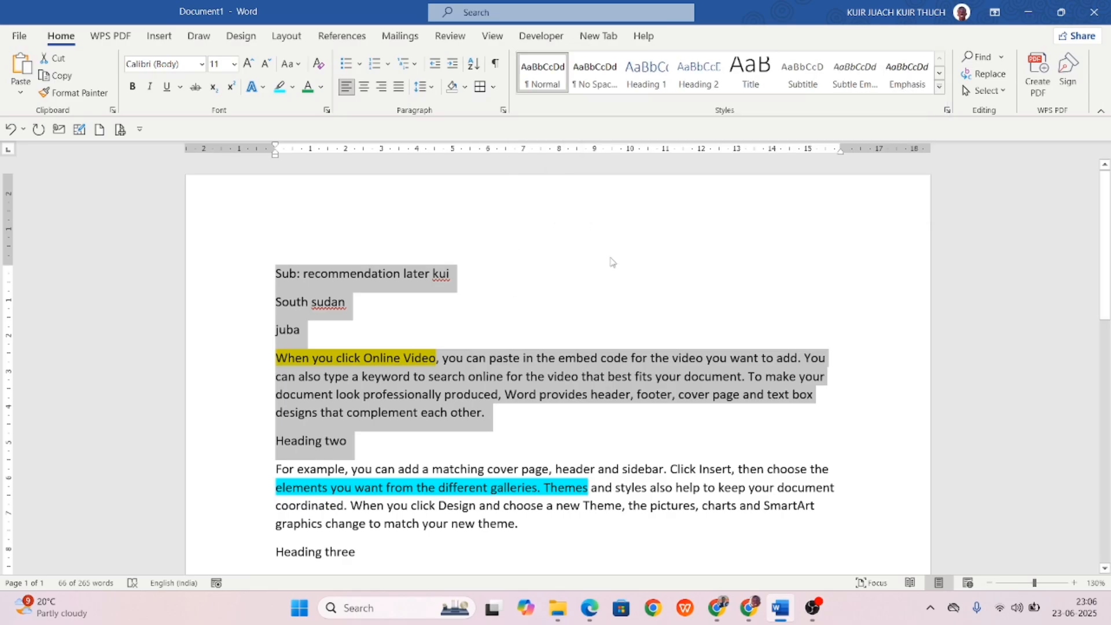
{"action": "left_click", "coordinate": [445, 441]}
{"action": "scroll", "coordinate": [343, 438], "scroll_direction": "down", "scroll_amount": 3}
Search the document for 'footer' in the Navigation pane and review the matches.
{"action": "scroll", "coordinate": [342, 435], "scroll_direction": "down", "scroll_amount": 2}
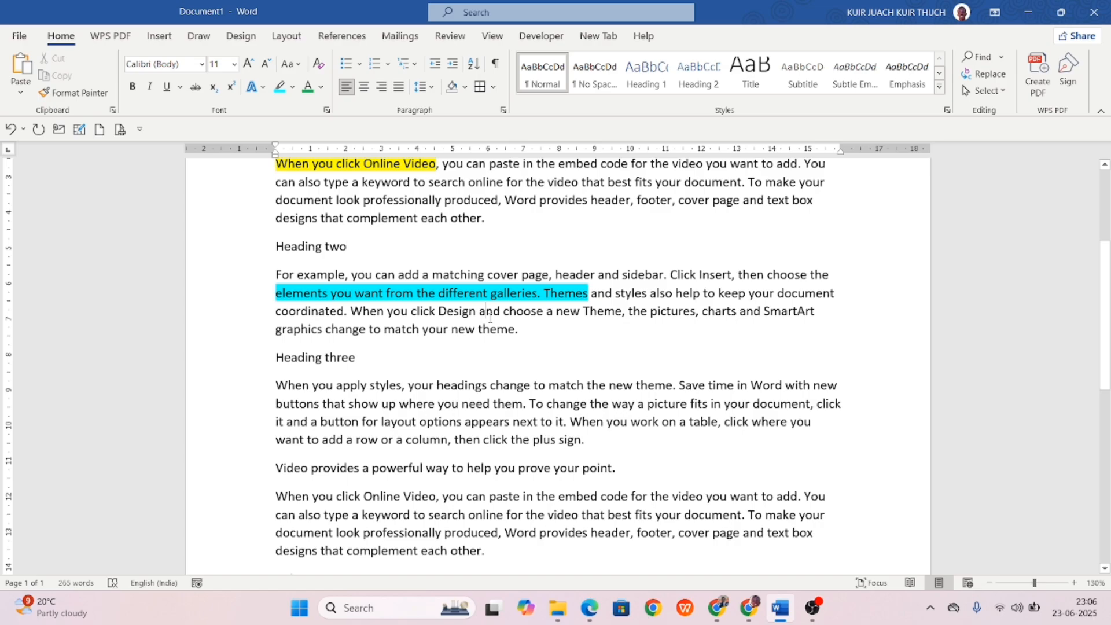
{"action": "left_click", "coordinate": [977, 56]}
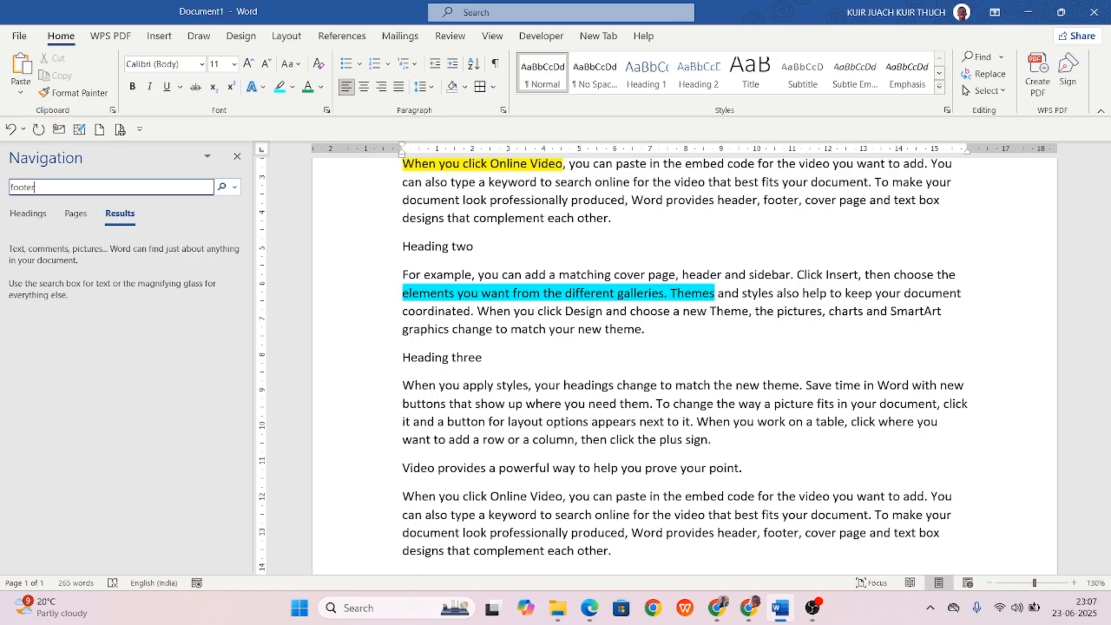
{"action": "key", "text": "Return"}
{"action": "key", "text": "Return"}
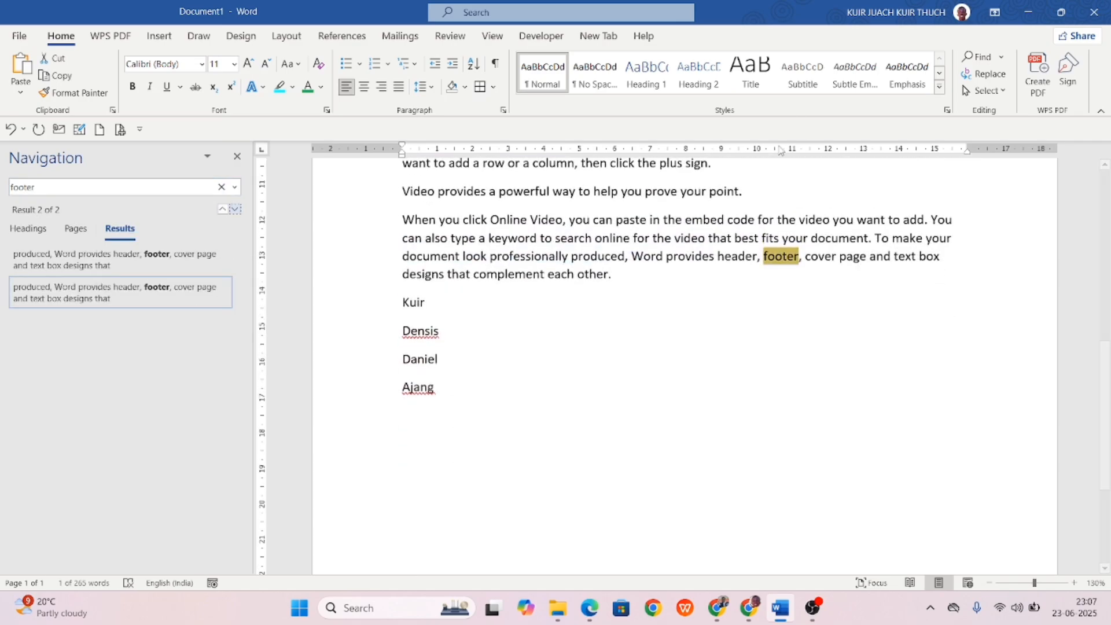
{"action": "scroll", "coordinate": [793, 257], "scroll_direction": "up", "scroll_amount": 6}
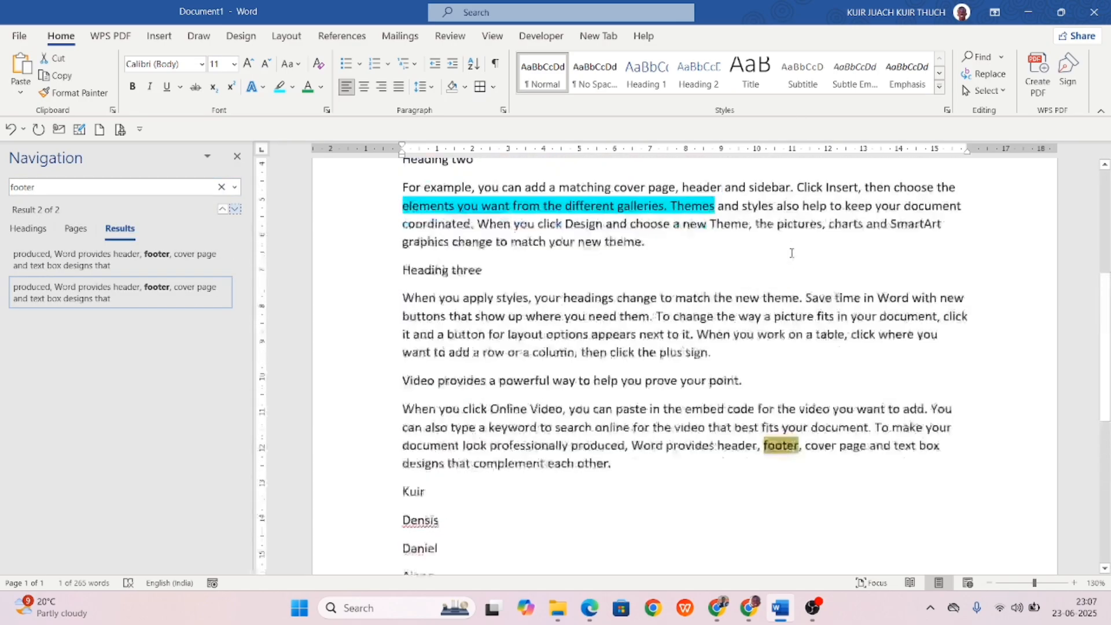
{"action": "scroll", "coordinate": [538, 407], "scroll_direction": "up", "scroll_amount": 2}
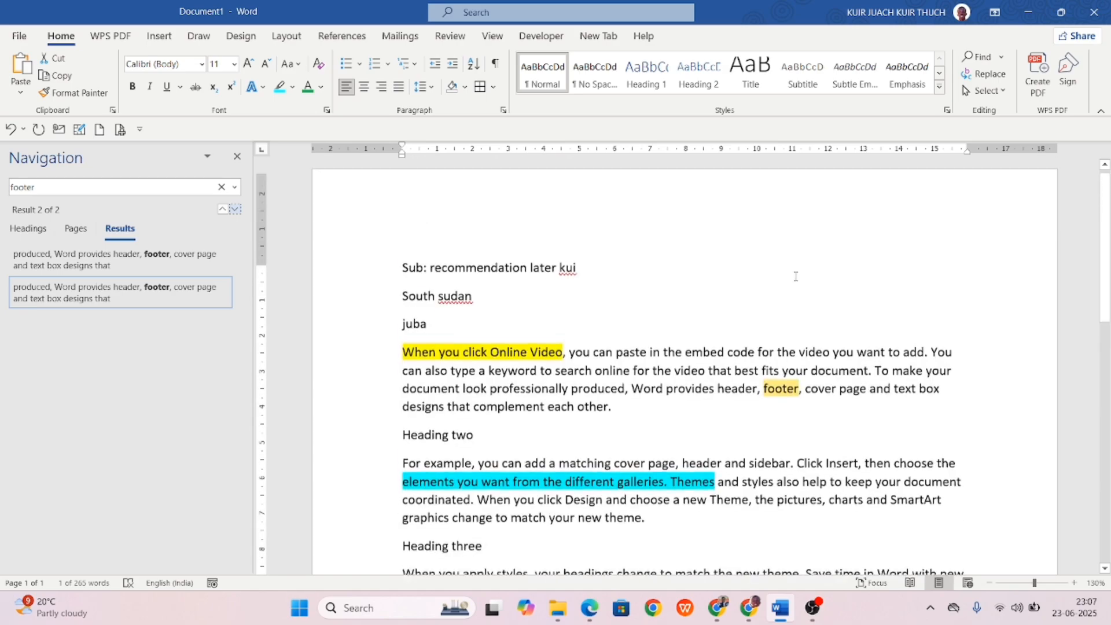
{"action": "scroll", "coordinate": [538, 407], "scroll_direction": "down", "scroll_amount": 4}
{"action": "scroll", "coordinate": [538, 407], "scroll_direction": "down", "scroll_amount": 3}
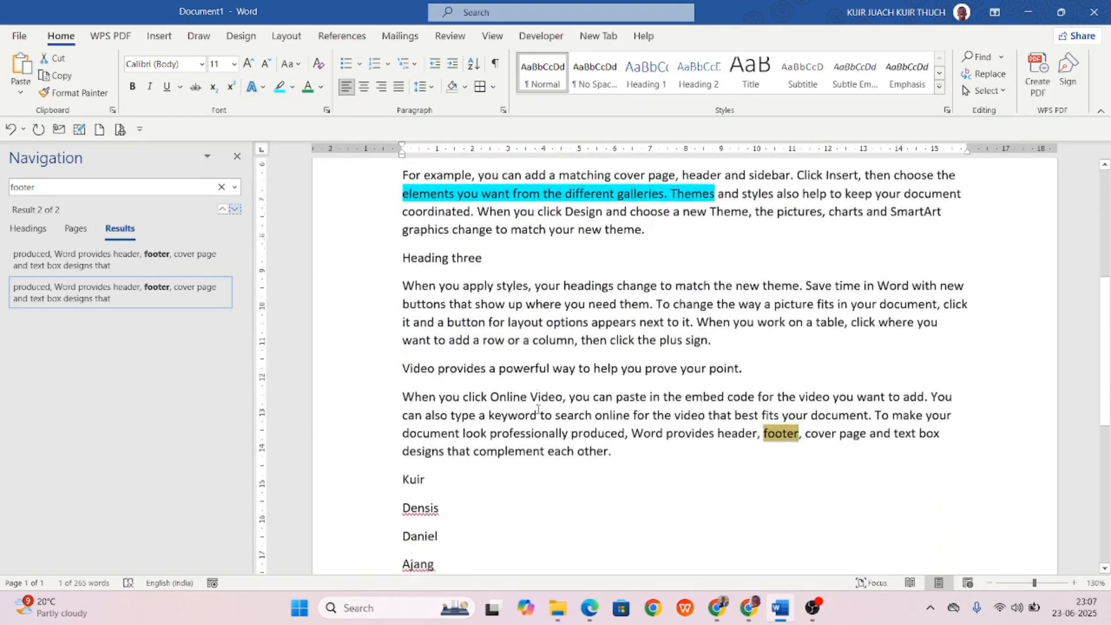
Change the search term to 'othe' and review its matches.
{"action": "left_click", "coordinate": [147, 191]}
{"action": "key", "text": "BackSpace"}
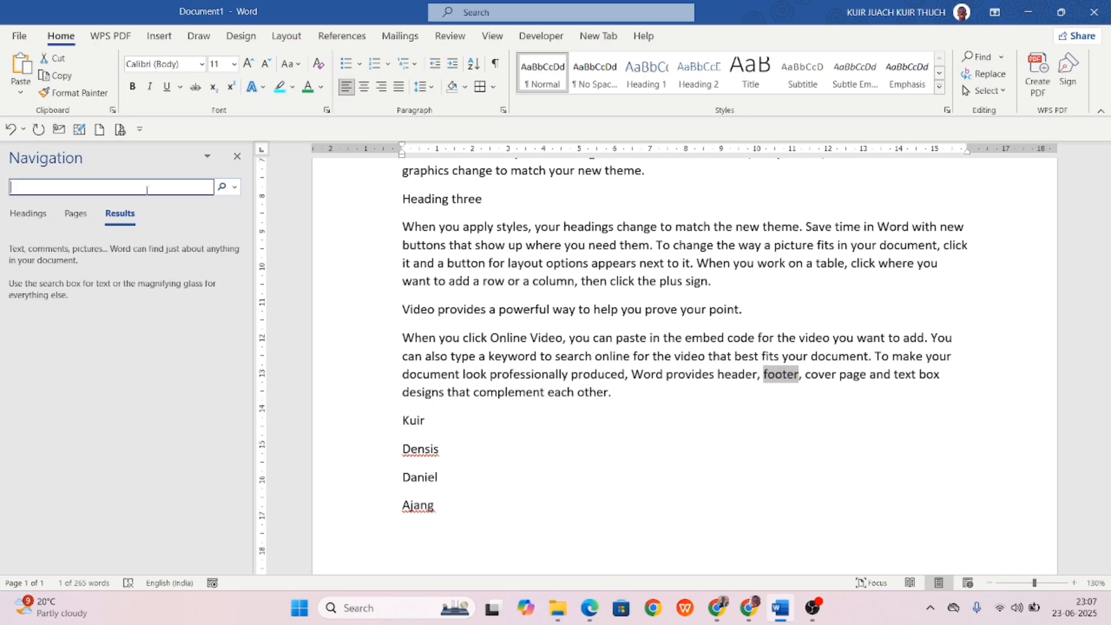
{"action": "type", "text": "othe"}
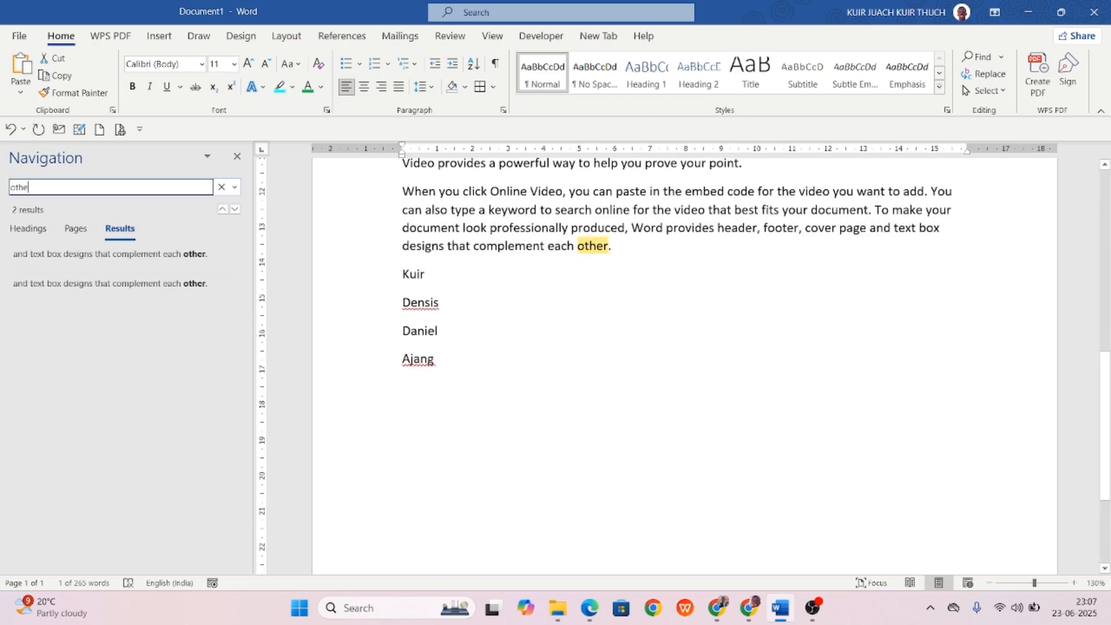
{"action": "scroll", "coordinate": [616, 312], "scroll_direction": "up", "scroll_amount": 6}
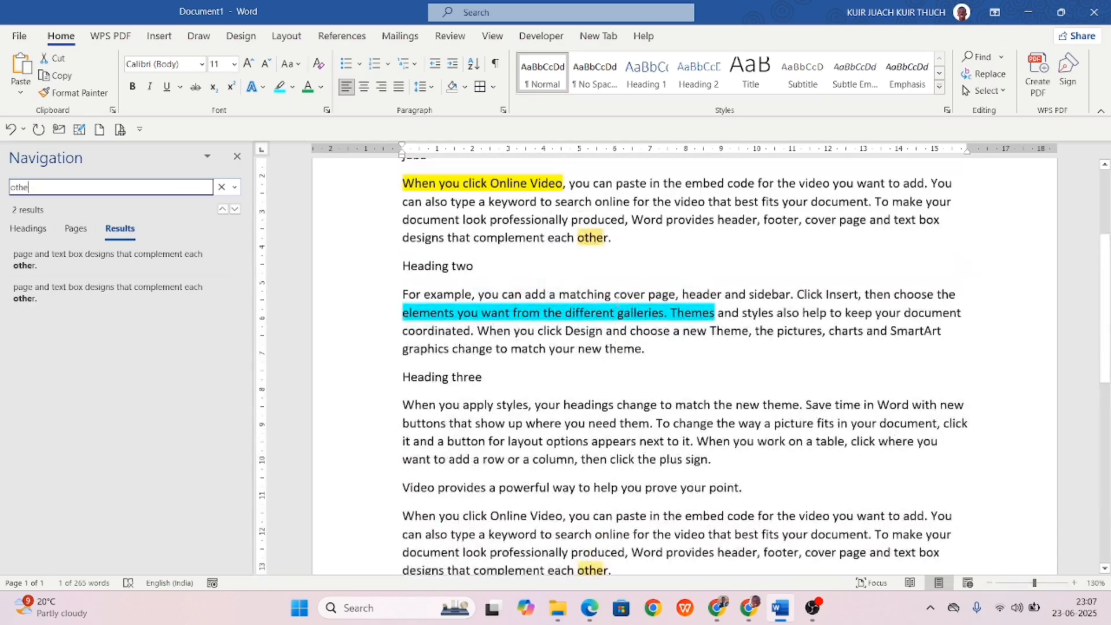
{"action": "scroll", "coordinate": [627, 289], "scroll_direction": "up", "scroll_amount": 3}
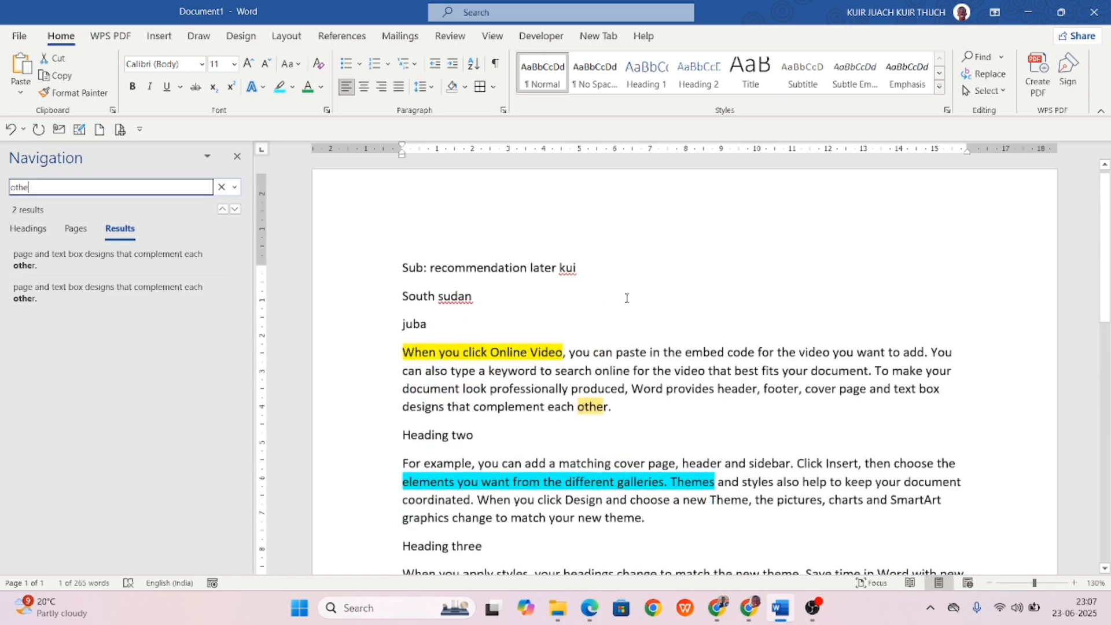
{"action": "scroll", "coordinate": [626, 298], "scroll_direction": "down", "scroll_amount": 10}
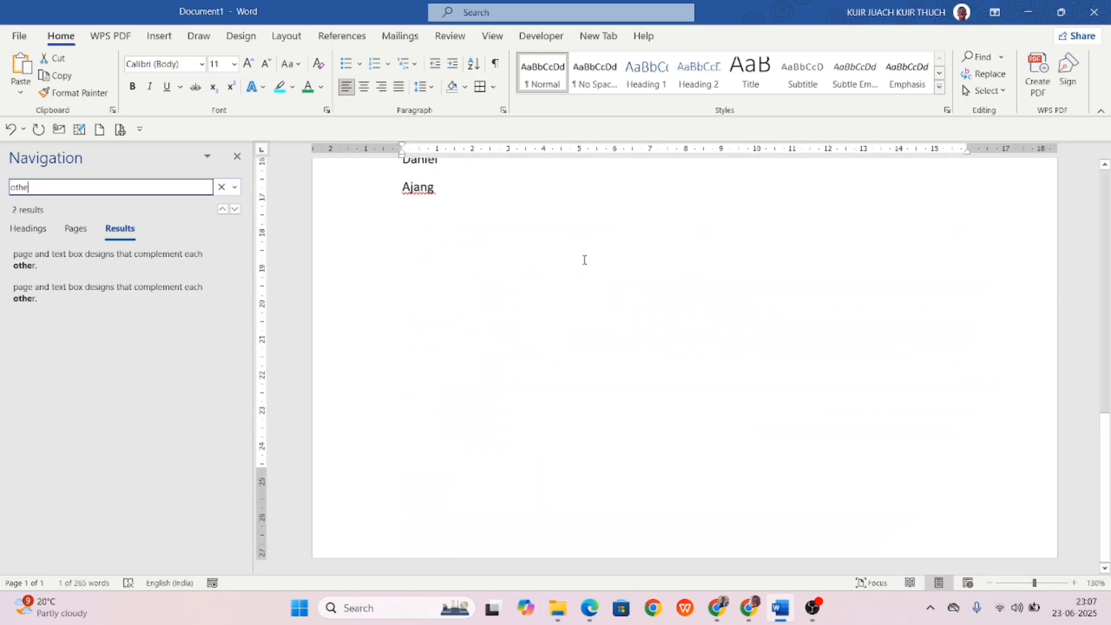
{"action": "scroll", "coordinate": [585, 258], "scroll_direction": "up", "scroll_amount": 10}
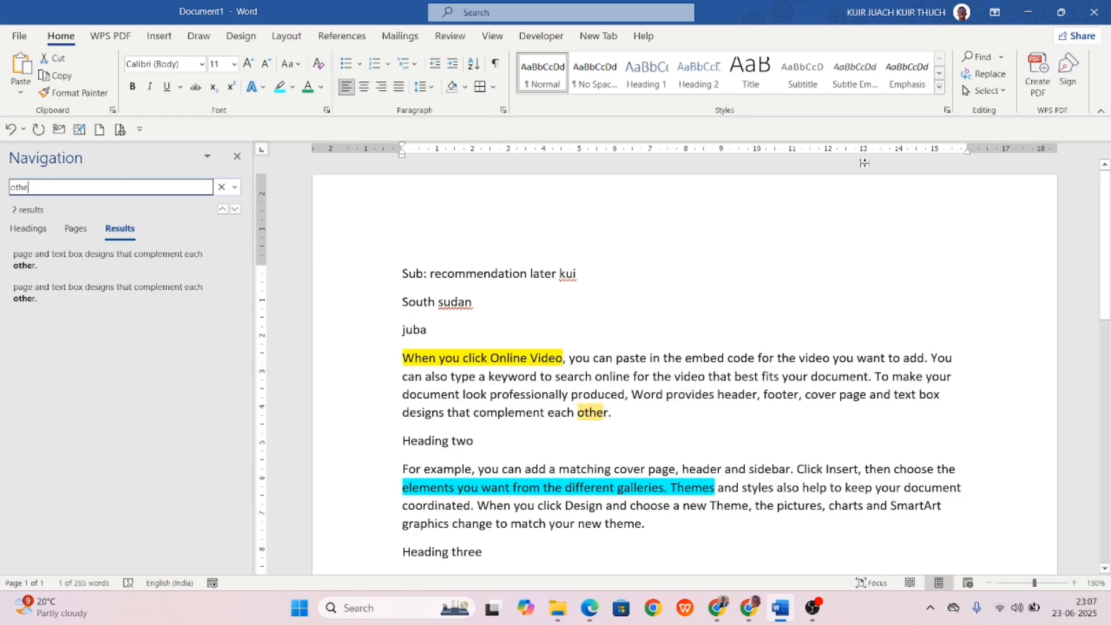
Clear the search box so no search is active.
{"action": "left_click", "coordinate": [749, 238]}
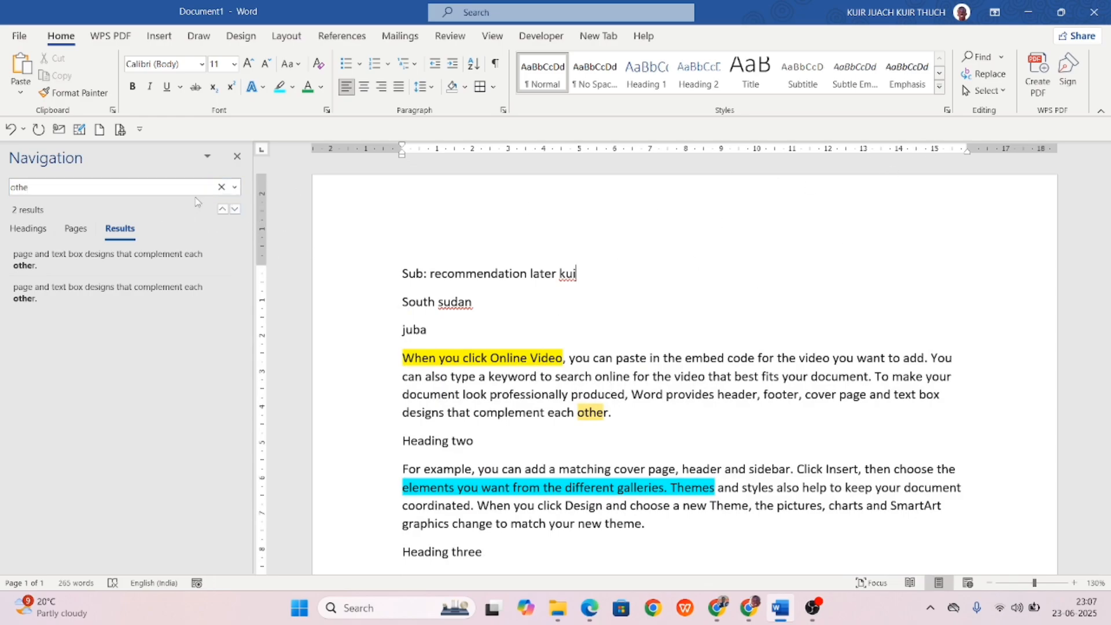
{"action": "left_click", "coordinate": [221, 187]}
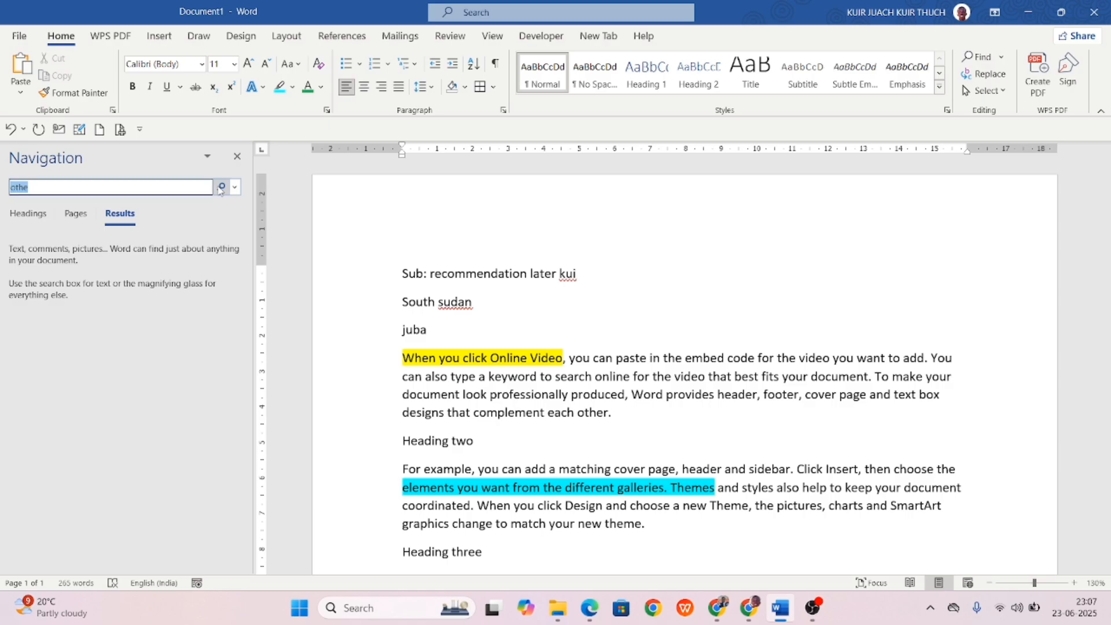
{"action": "left_click", "coordinate": [221, 187]}
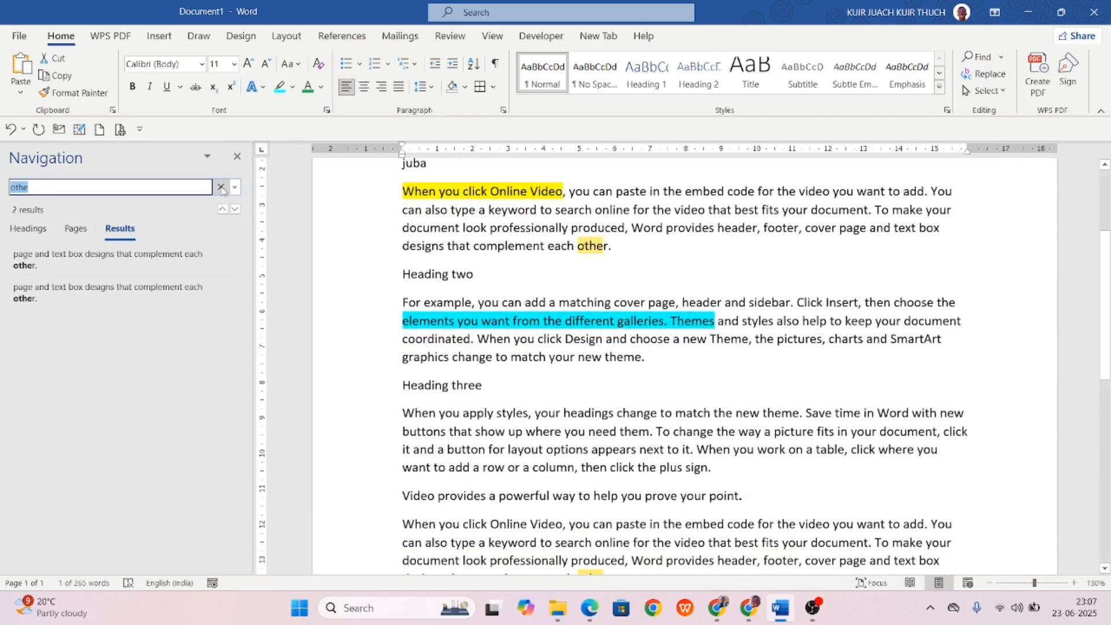
{"action": "left_click", "coordinate": [221, 187]}
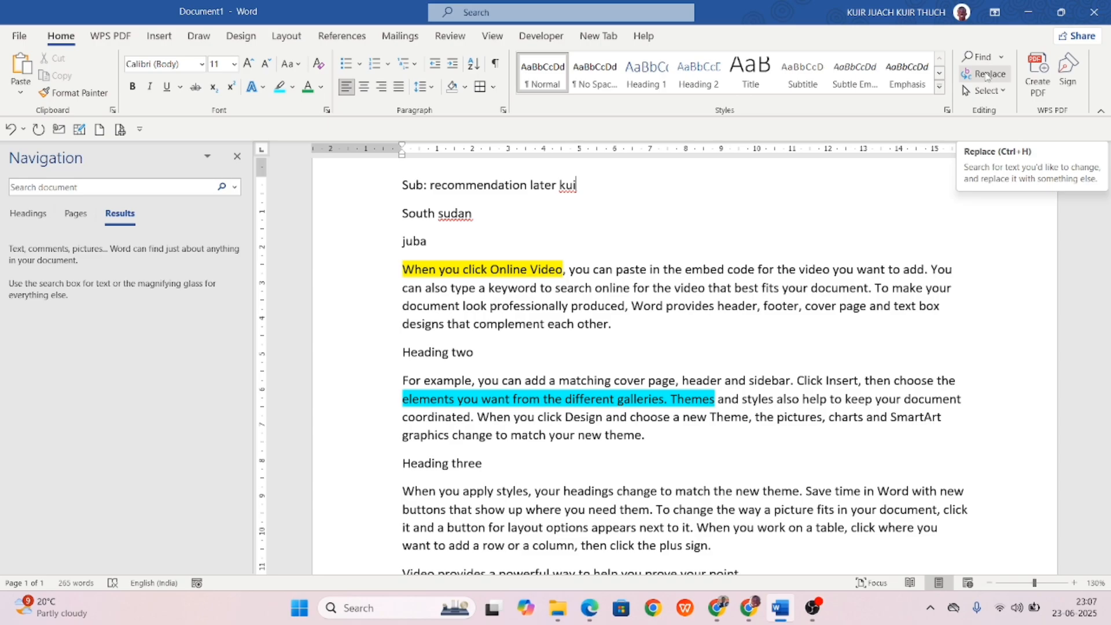
Replace every occurrence of 'Save' with the first name using Replace All, then confirm.
{"action": "left_click", "coordinate": [987, 75]}
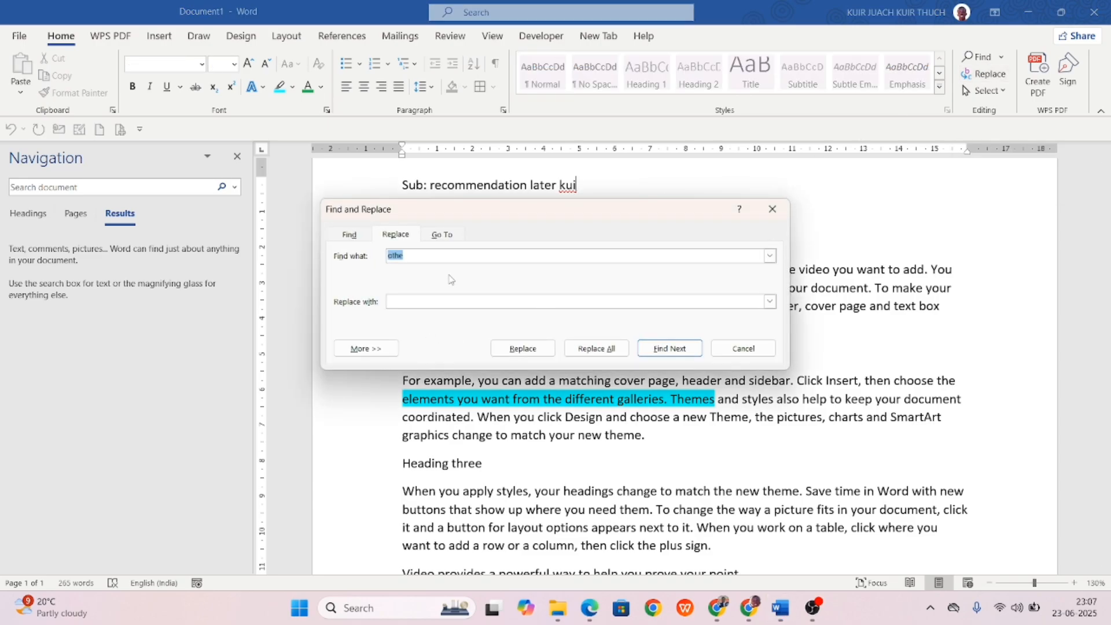
{"action": "left_click", "coordinate": [436, 255]}
{"action": "key", "text": "BackSpace"}
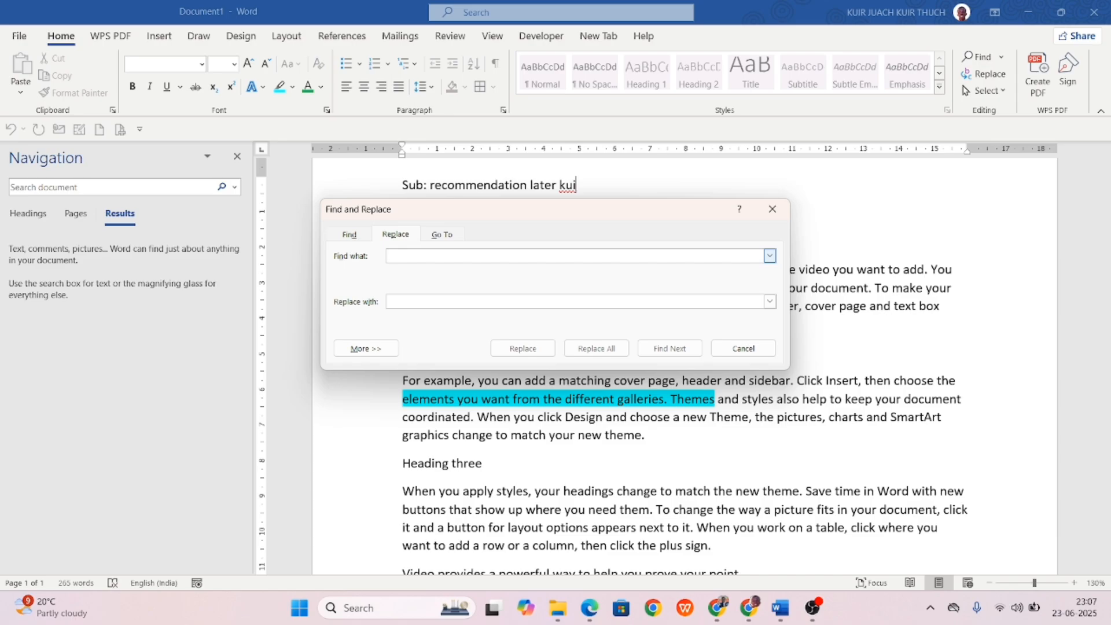
{"action": "type", "text": "save"}
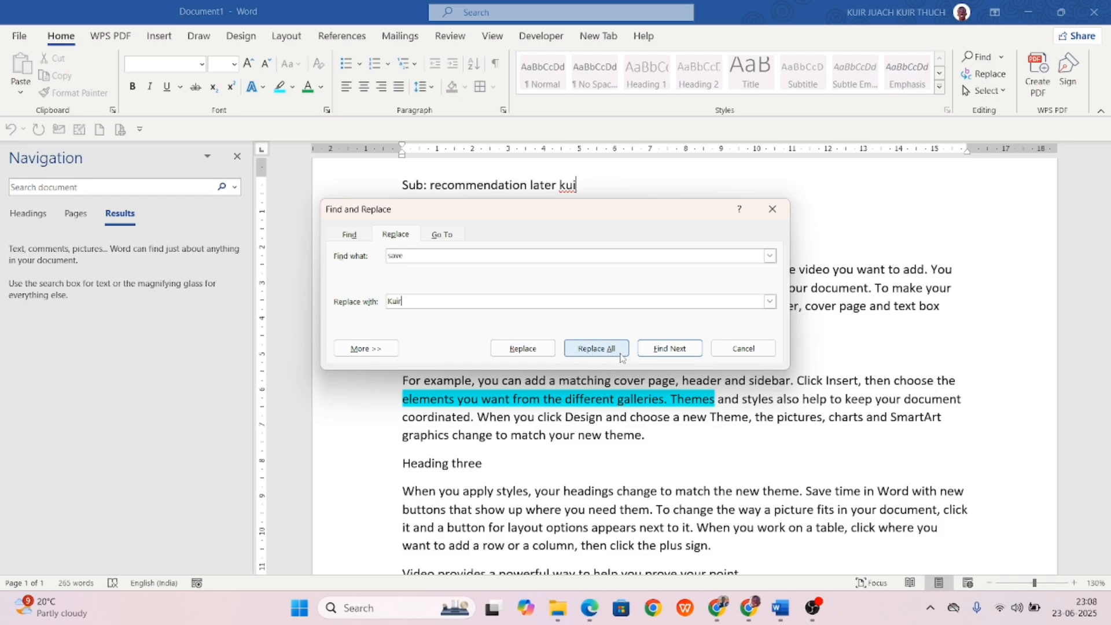
{"action": "left_click", "coordinate": [595, 349]}
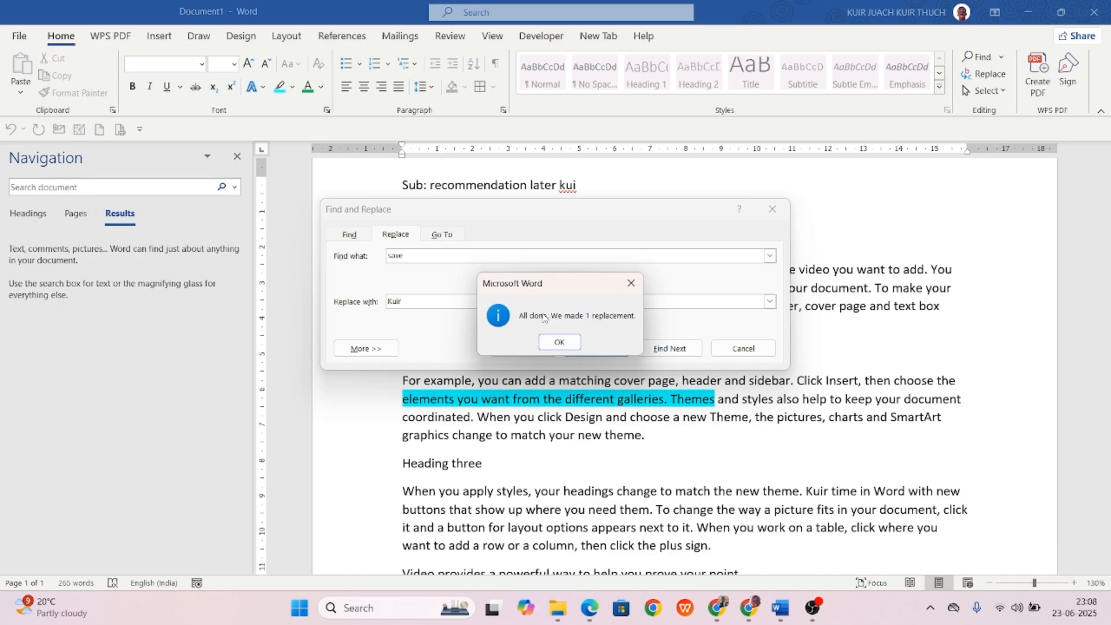
{"action": "left_click", "coordinate": [567, 345]}
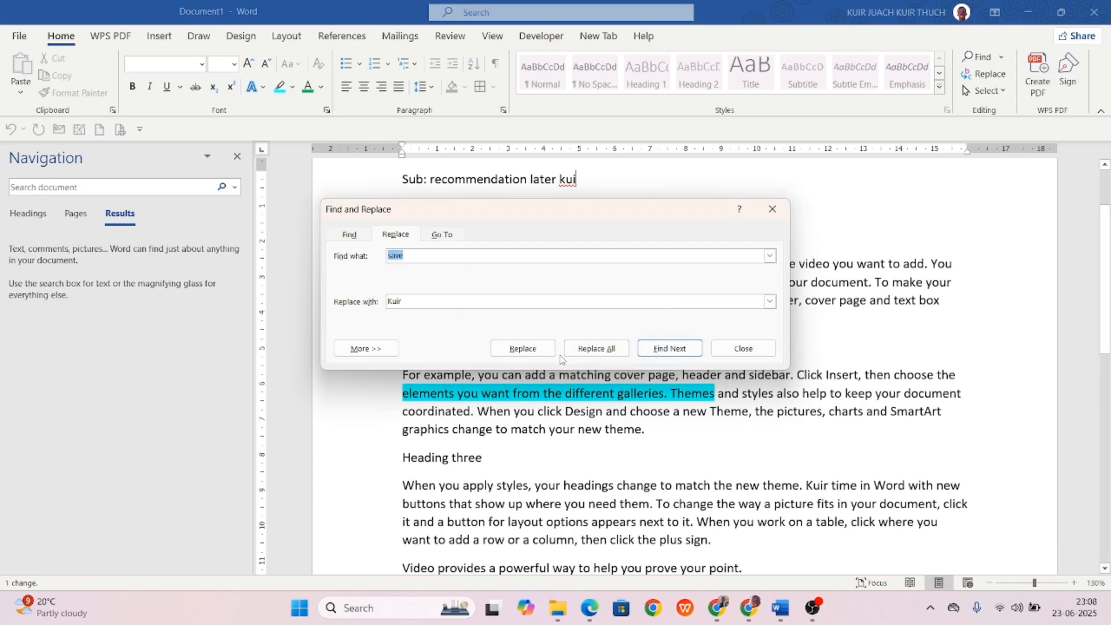
Run Replace All again, dismiss the zero-replacements notice, and close Find and Replace.
{"action": "left_click", "coordinate": [584, 355]}
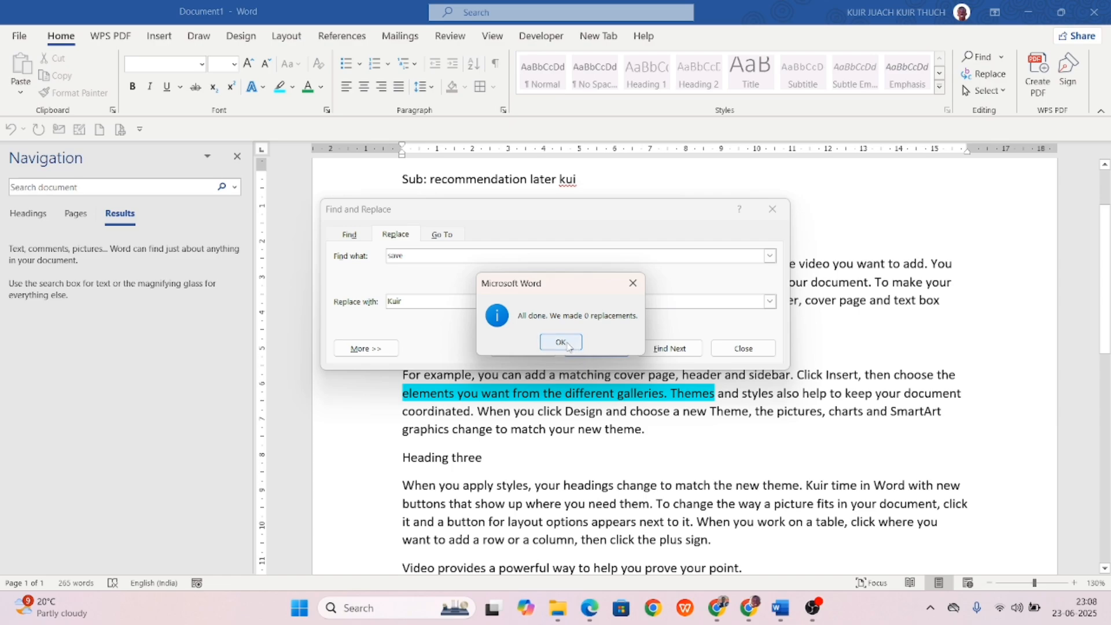
{"action": "left_click", "coordinate": [561, 342]}
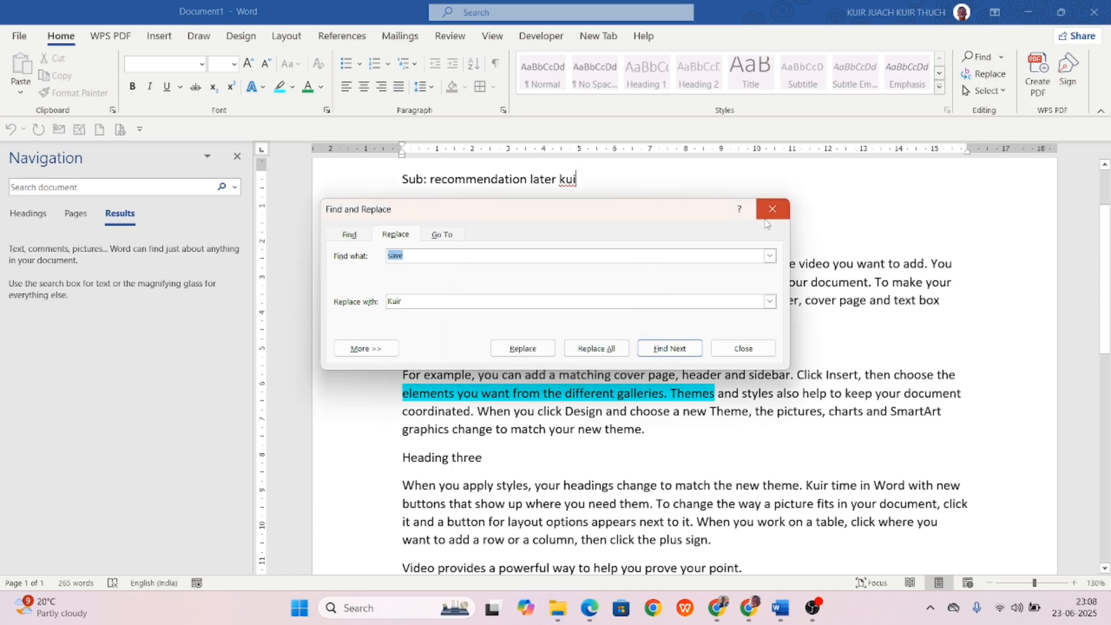
{"action": "left_click", "coordinate": [772, 209]}
{"action": "scroll", "coordinate": [675, 363], "scroll_direction": "down", "scroll_amount": 3}
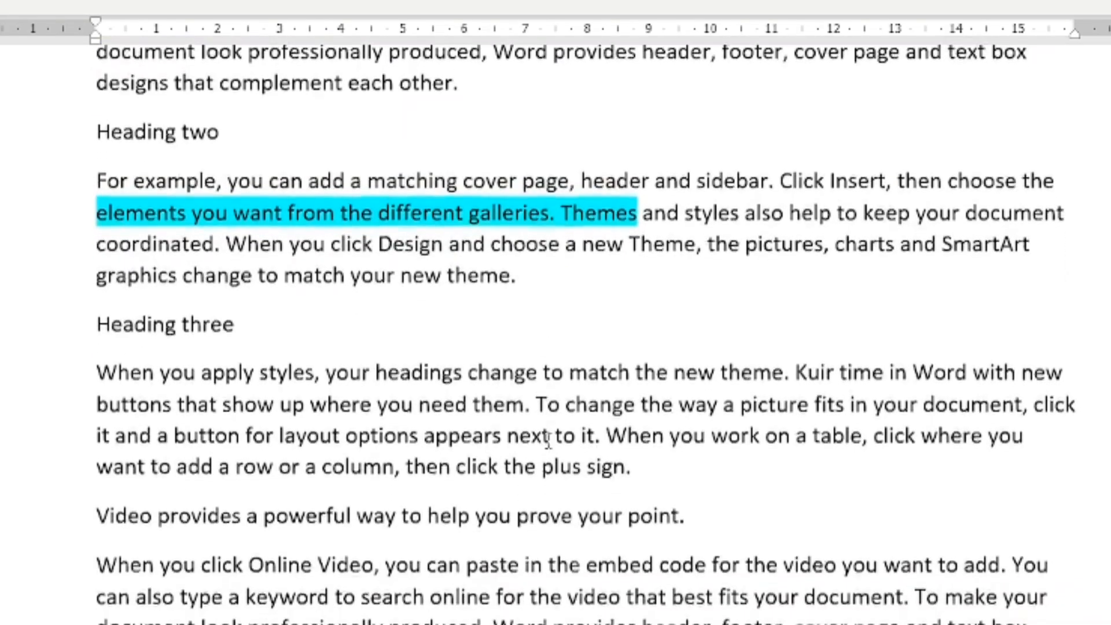
Select the entire document with Select All, then clear the selection.
{"action": "scroll", "coordinate": [549, 441], "scroll_direction": "down", "scroll_amount": 2}
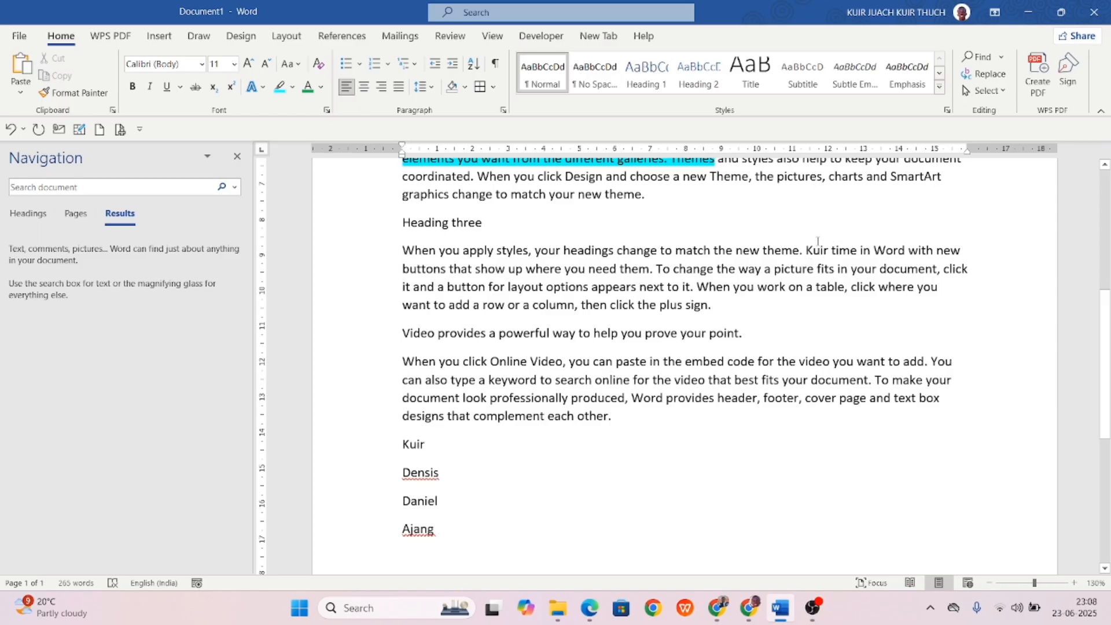
{"action": "scroll", "coordinate": [661, 290], "scroll_direction": "up", "scroll_amount": 2}
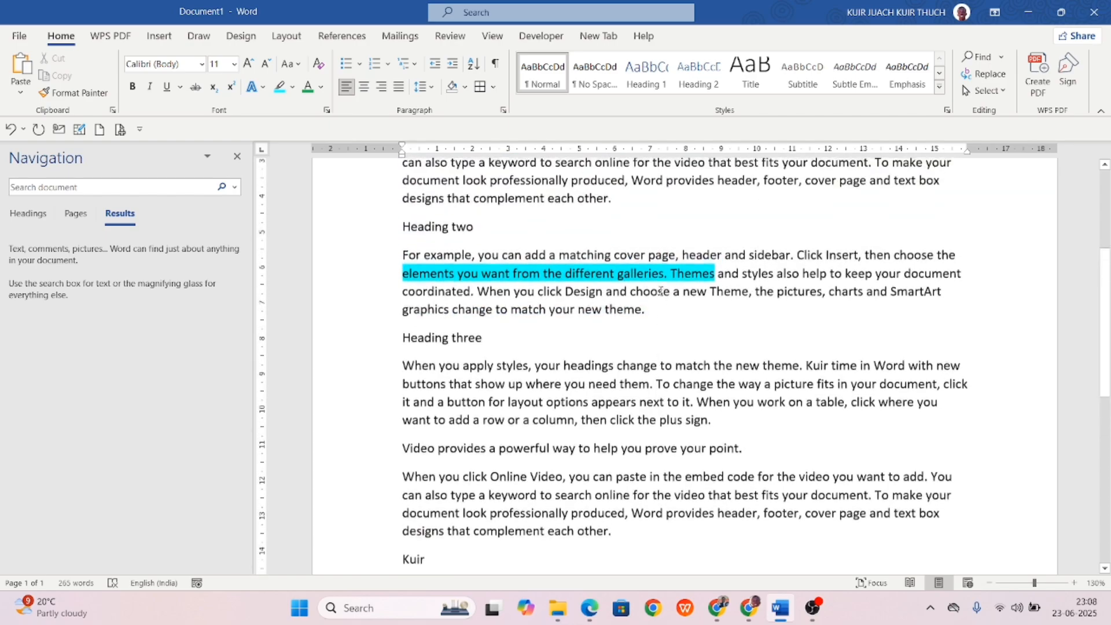
{"action": "left_click", "coordinate": [987, 90]}
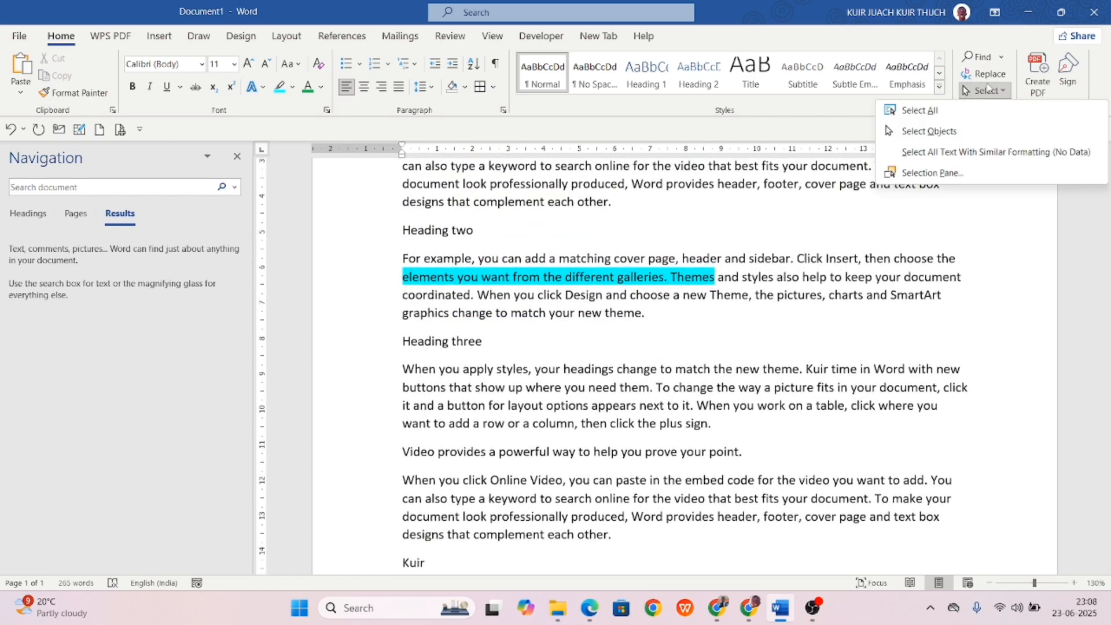
{"action": "left_click", "coordinate": [919, 110]}
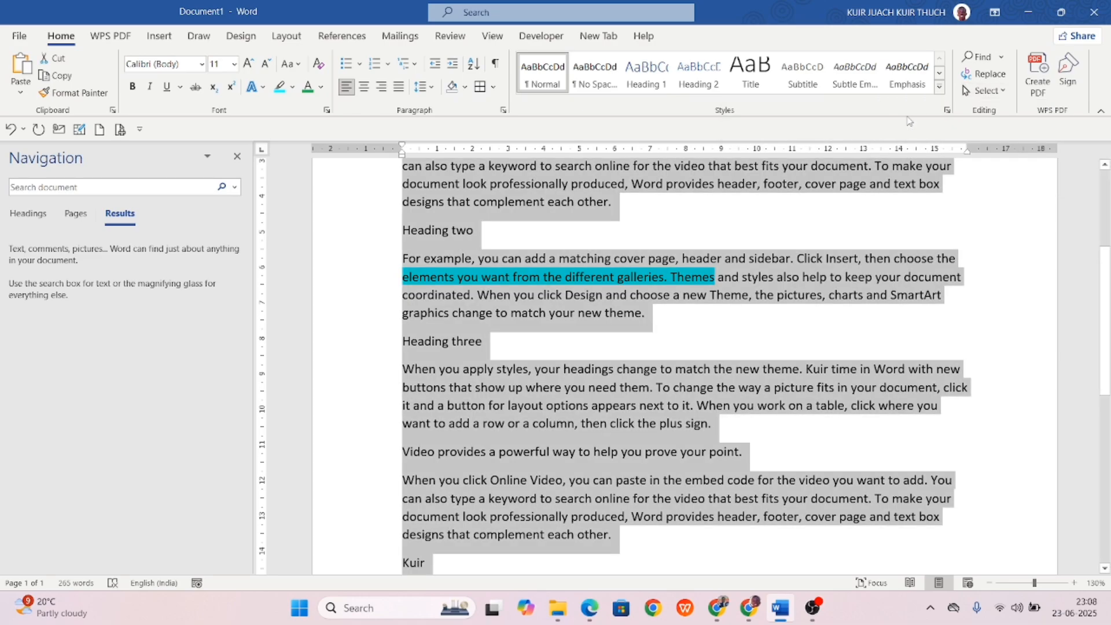
{"action": "left_click", "coordinate": [758, 224]}
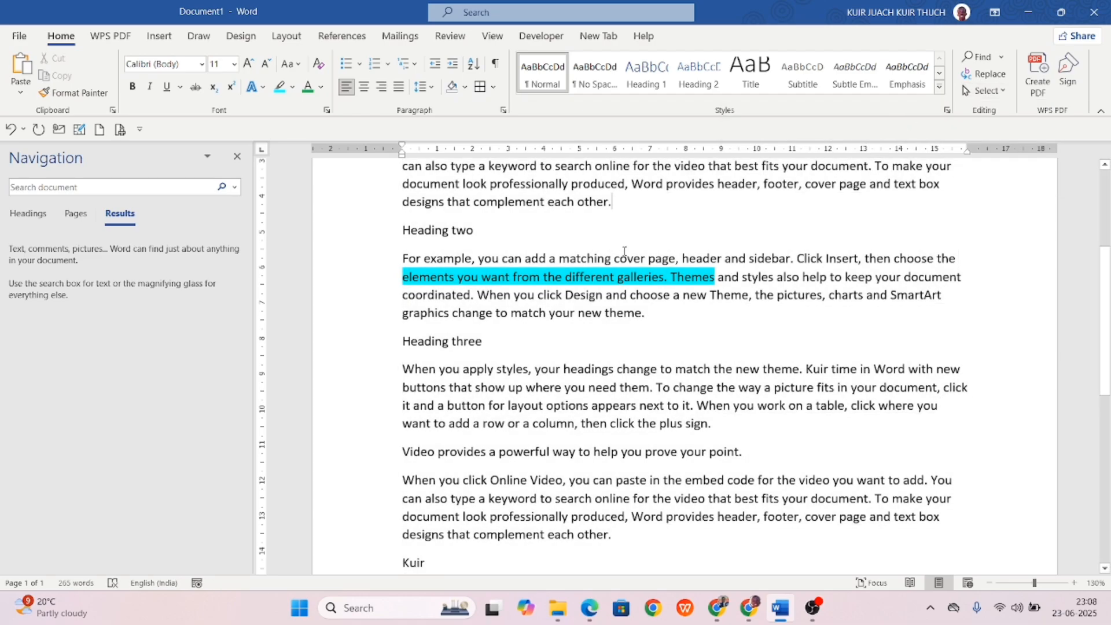
Reselect the whole document with Ctrl+A, deselect it, and reopen the Select options.
{"action": "key", "text": "ctrl+a"}
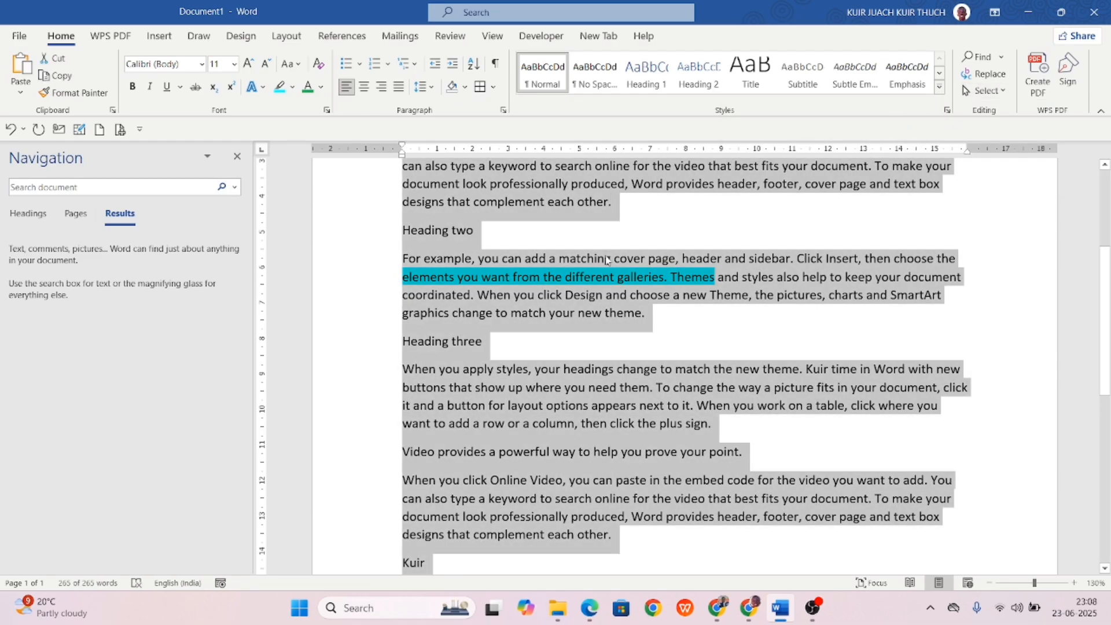
{"action": "left_click", "coordinate": [606, 261]}
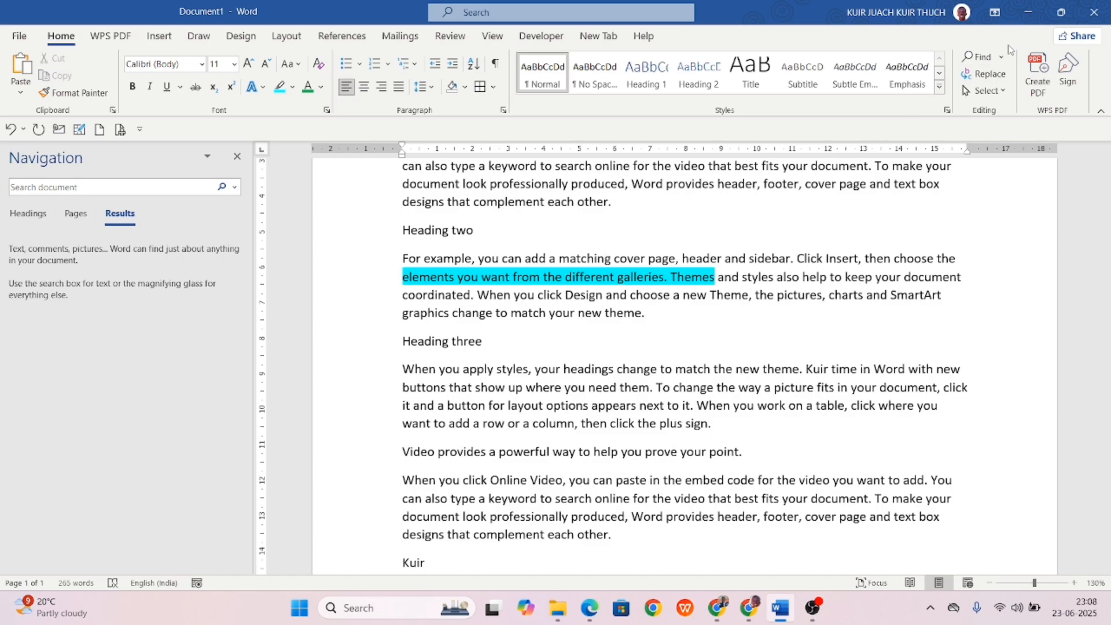
{"action": "left_click", "coordinate": [982, 91]}
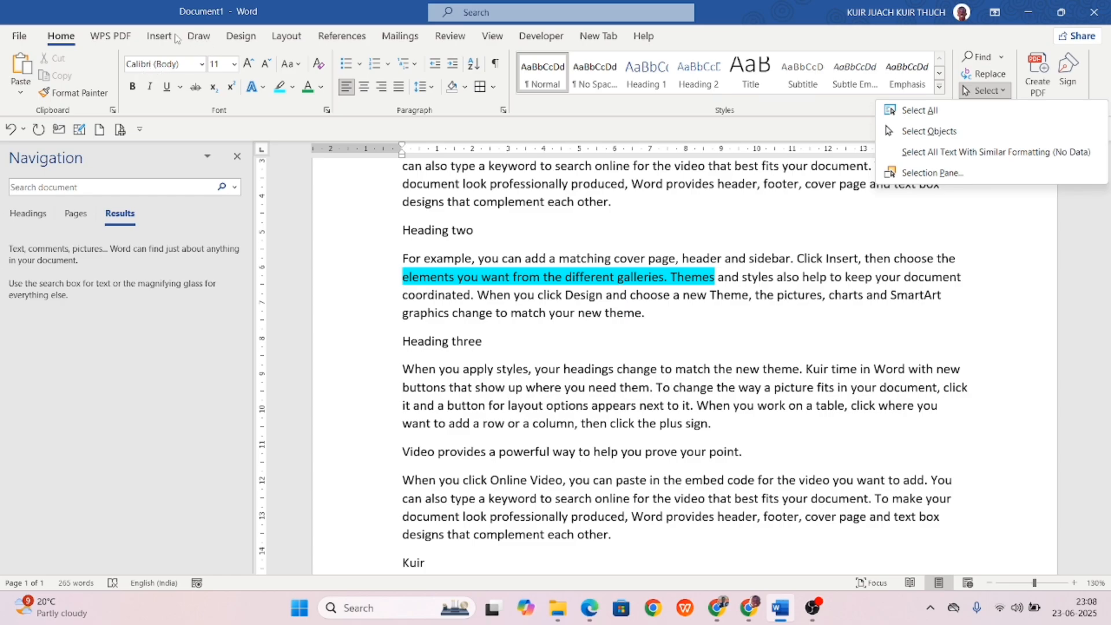
Draw a blue rounded rectangle beside the names and a blue oval below it.
{"action": "left_click", "coordinate": [156, 36]}
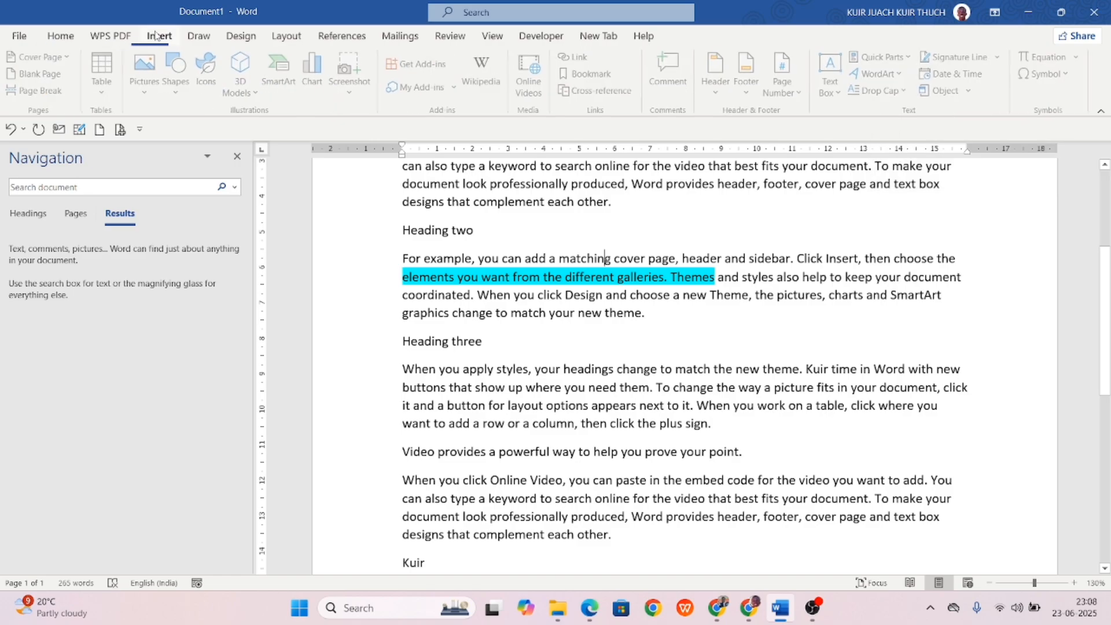
{"action": "left_click", "coordinate": [180, 82]}
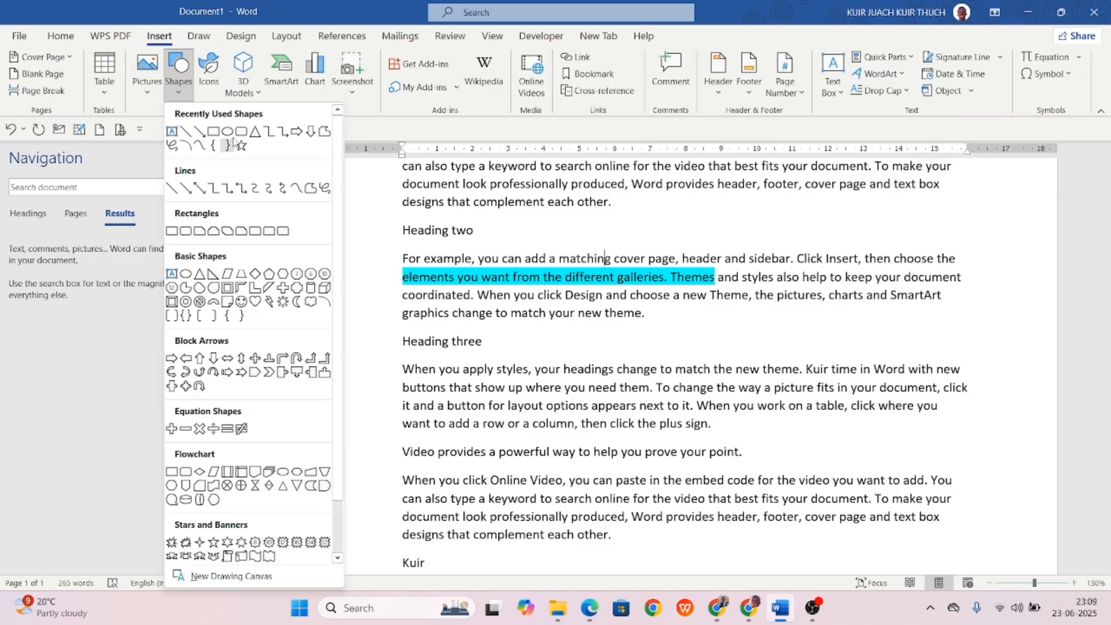
{"action": "left_click", "coordinate": [241, 132]}
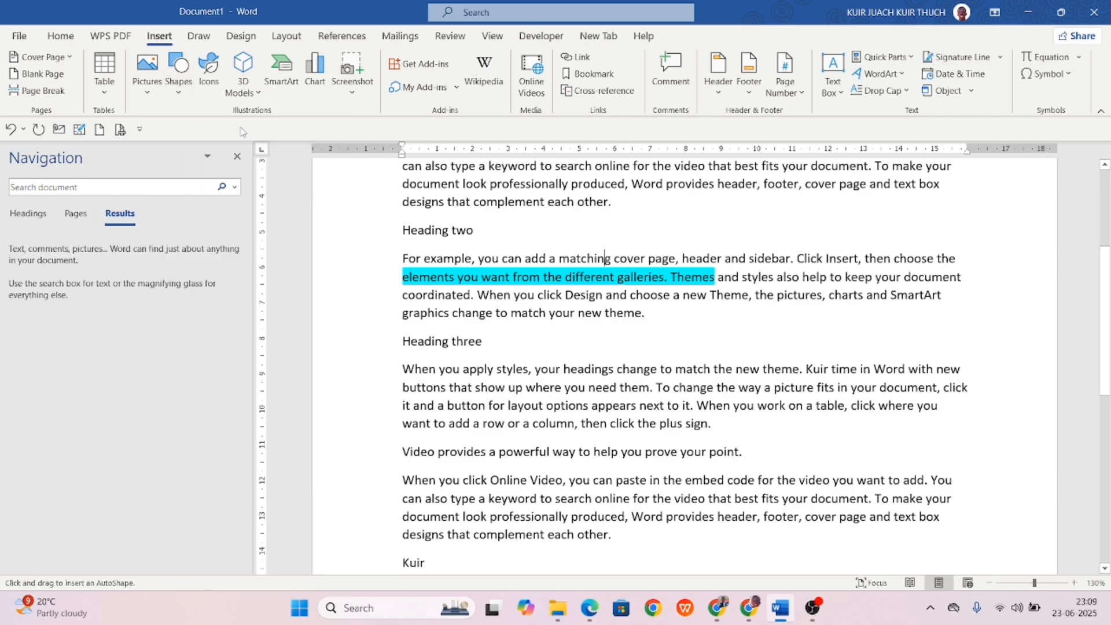
{"action": "scroll", "coordinate": [487, 347], "scroll_direction": "down", "scroll_amount": 5}
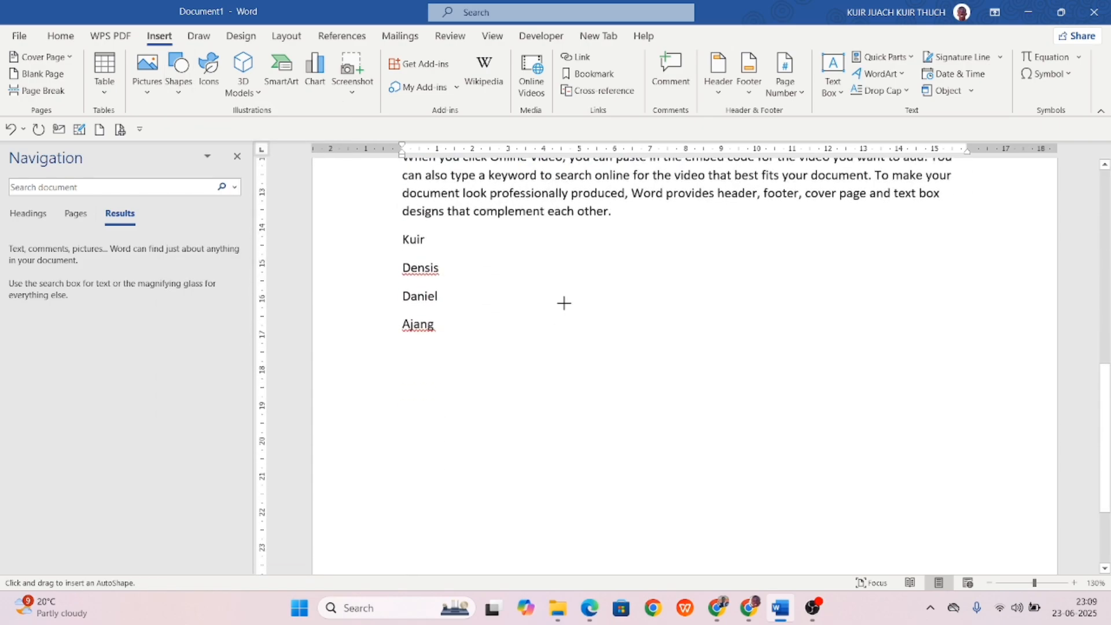
{"action": "mouse_move", "coordinate": [564, 302]}
{"action": "left_mouse_down"}
{"action": "mouse_move", "coordinate": [711, 407]}
{"action": "mouse_move", "coordinate": [732, 384]}
{"action": "left_mouse_up"}
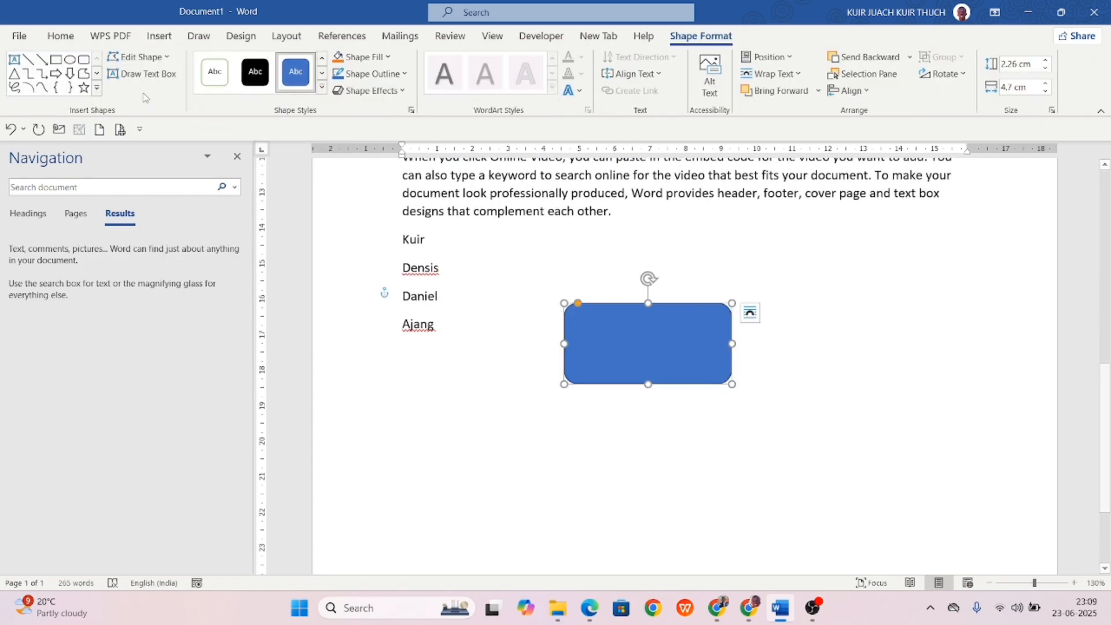
{"action": "left_click", "coordinate": [69, 59]}
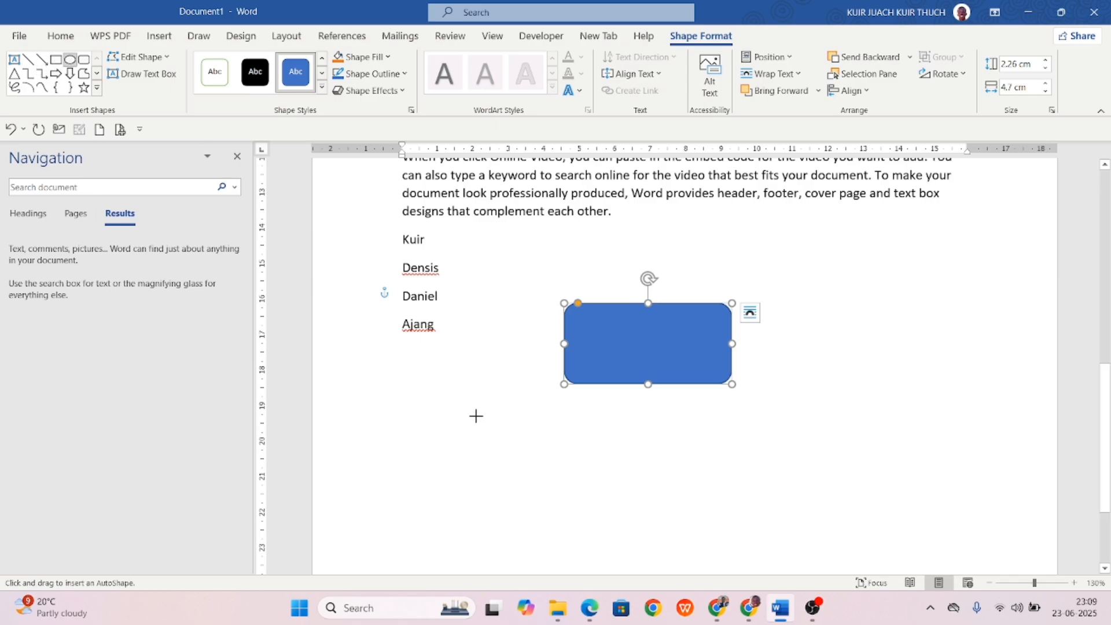
{"action": "left_click_drag", "start_coordinate": [476, 416], "coordinate": [648, 484]}
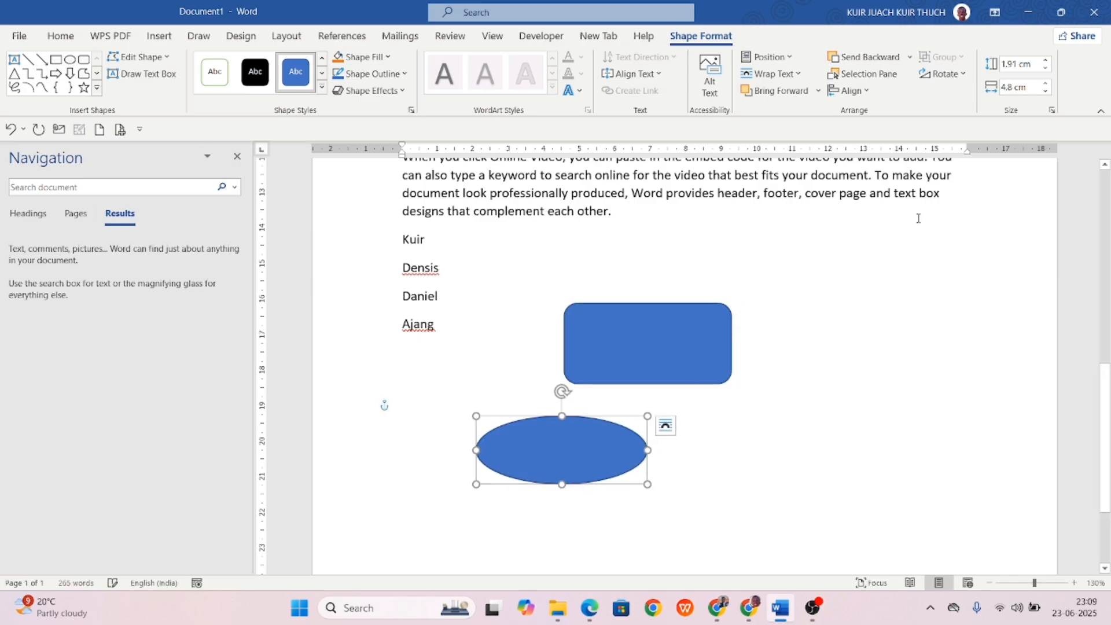
With Select Objects on, select the rectangle and oval, and move the oval right of the rectangle.
{"action": "left_click", "coordinate": [58, 35]}
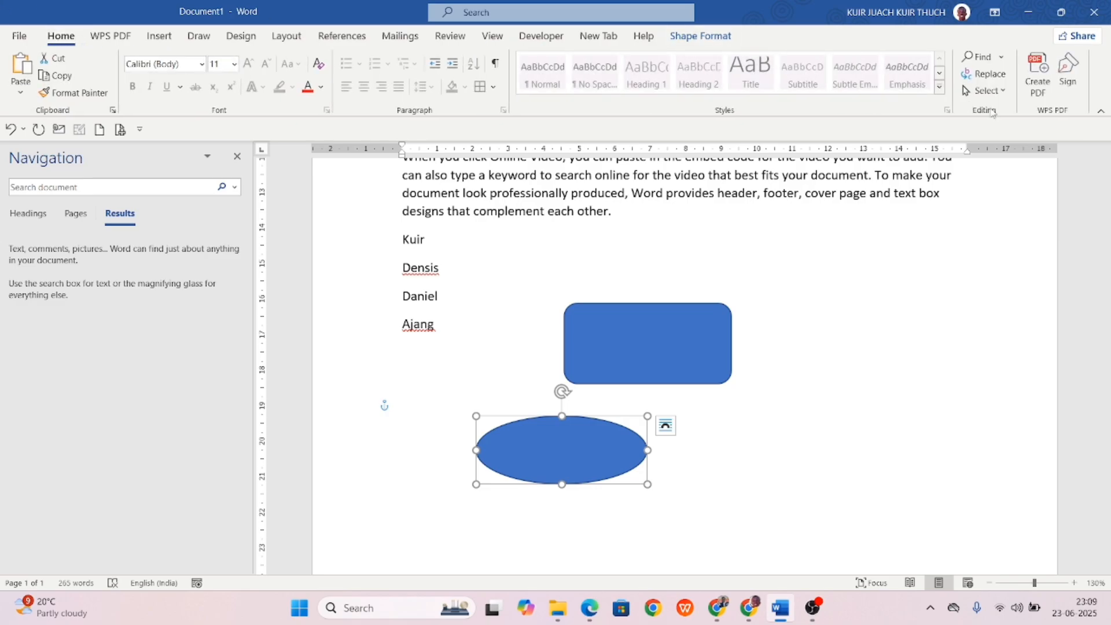
{"action": "left_click", "coordinate": [983, 91]}
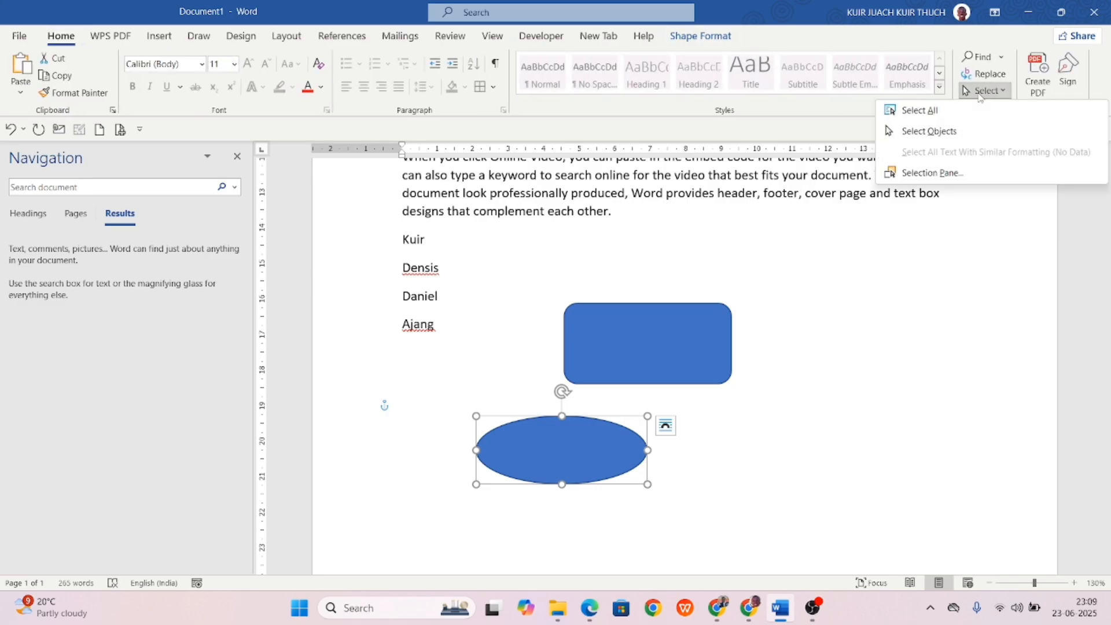
{"action": "left_click", "coordinate": [923, 133]}
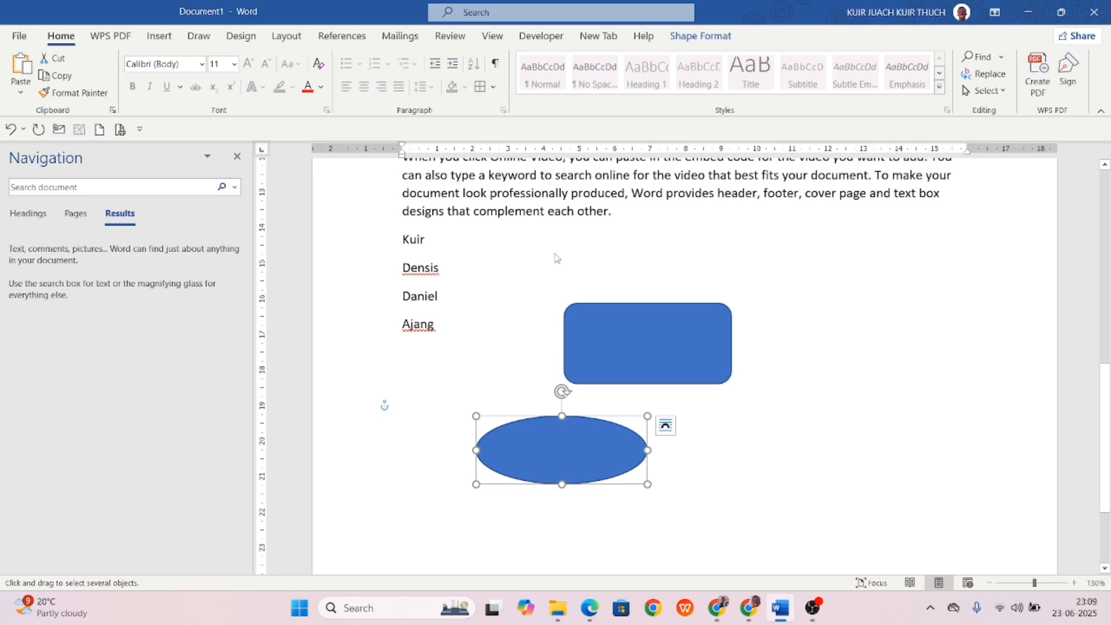
{"action": "left_click_drag", "start_coordinate": [495, 294], "coordinate": [734, 484]}
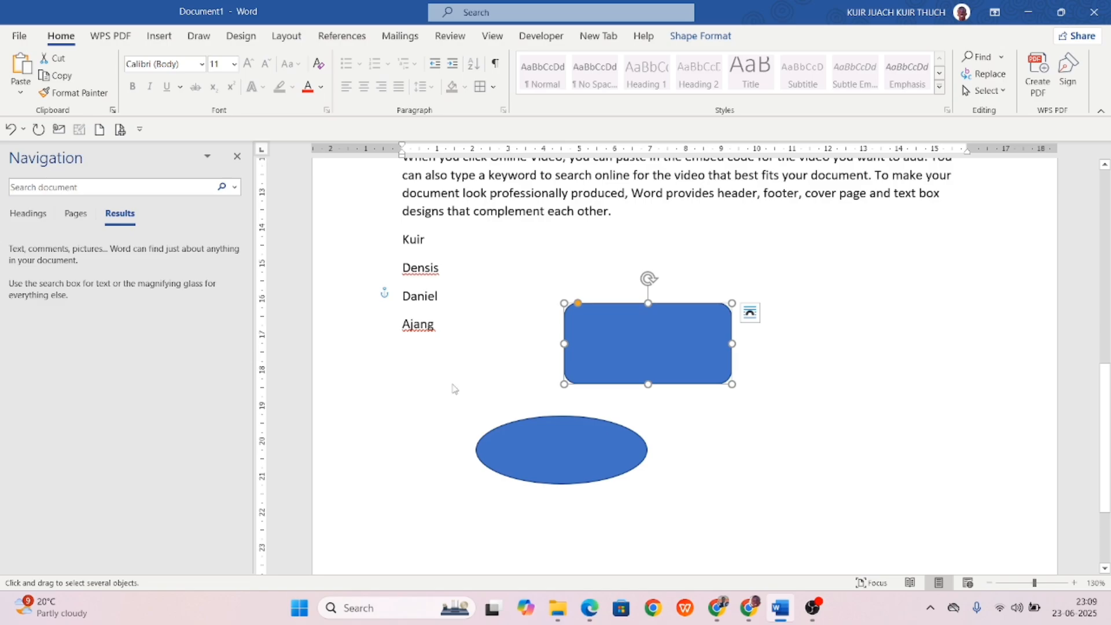
{"action": "left_click_drag", "start_coordinate": [453, 388], "coordinate": [677, 515]}
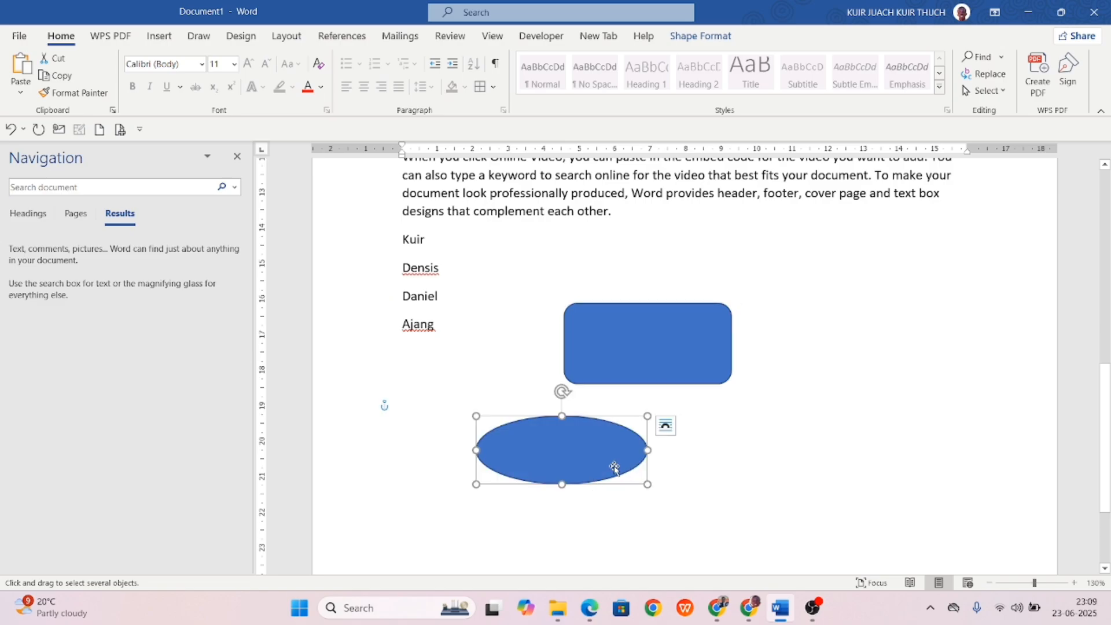
{"action": "left_click_drag", "start_coordinate": [597, 449], "coordinate": [879, 391]}
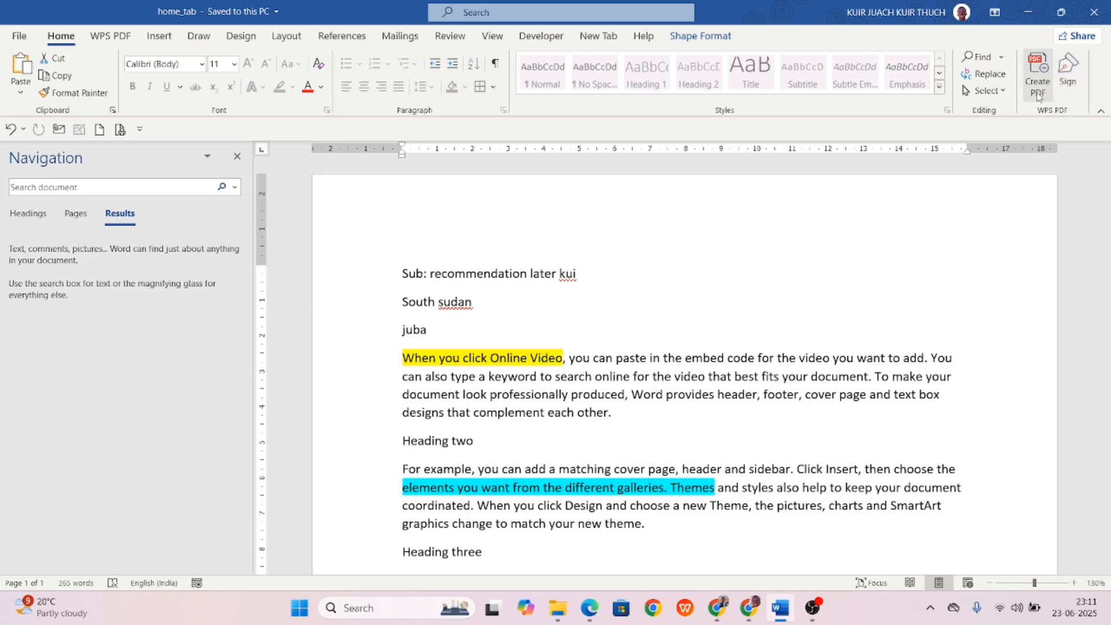
Create home_tab(2).pdf with WPS PDF and close the PDF viewer.
{"action": "left_click", "coordinate": [1038, 81]}
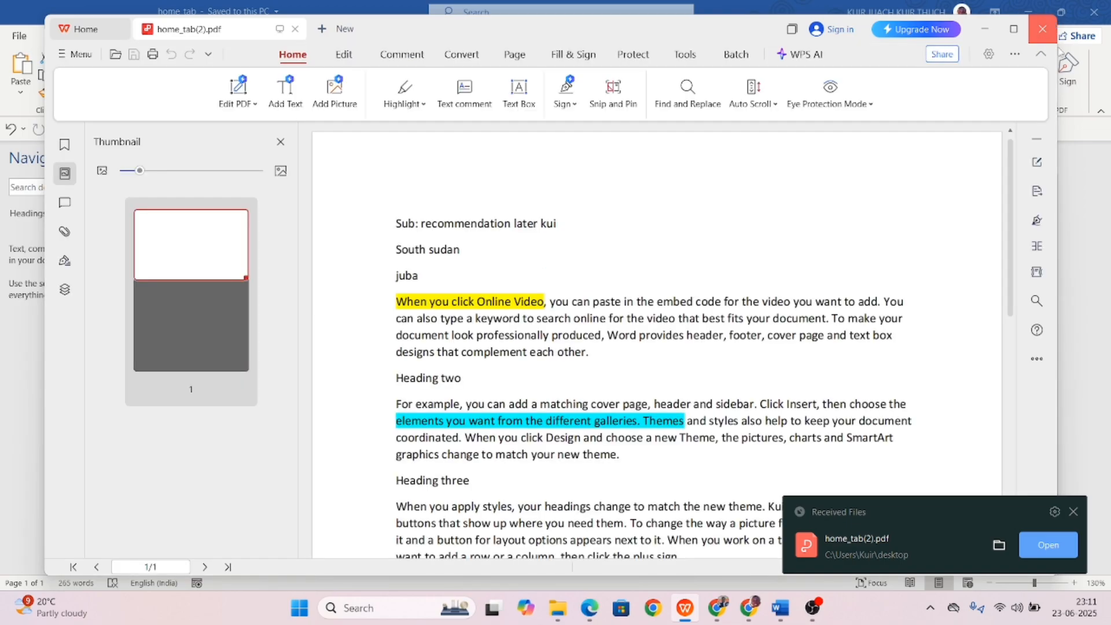
{"action": "left_click", "coordinate": [1044, 30]}
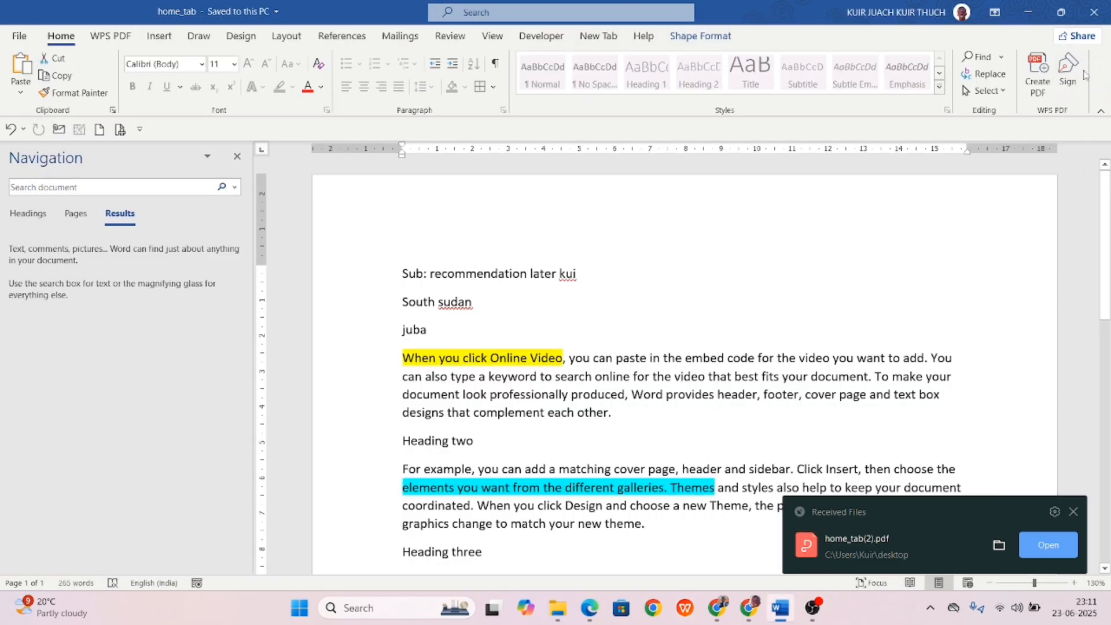